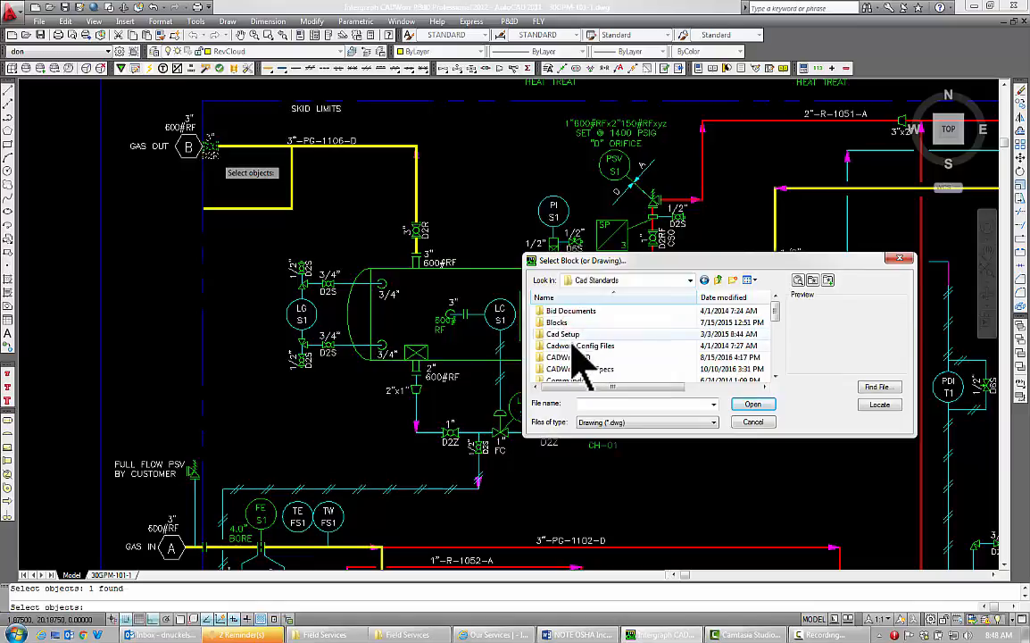
Browse to the Support folder inside CADWorx PID and find the drawings starting with ICES
double_click(575, 358)
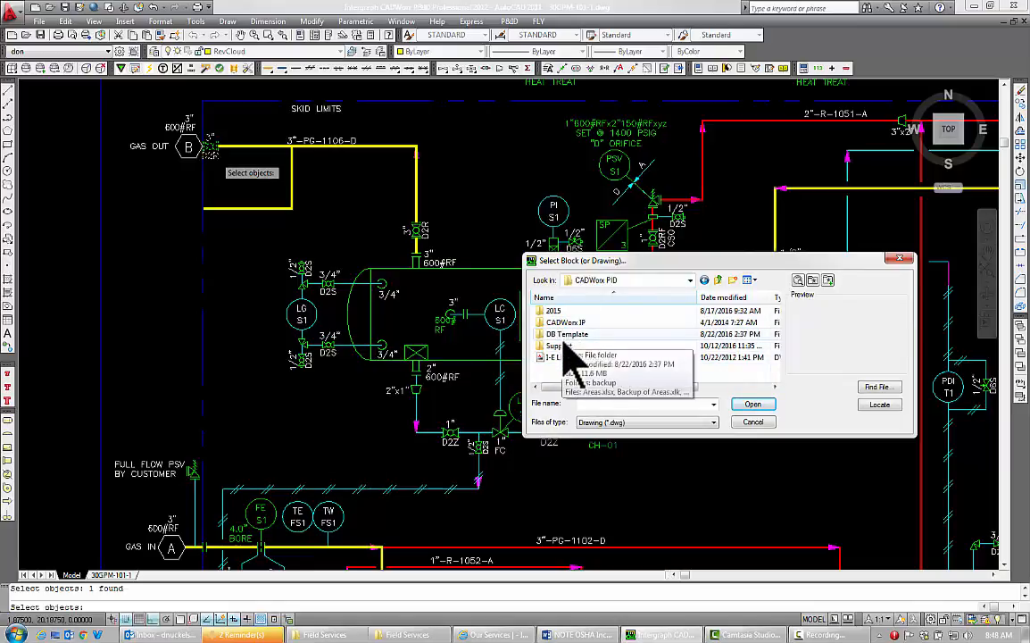
double_click(567, 345)
click(565, 345)
key(i)
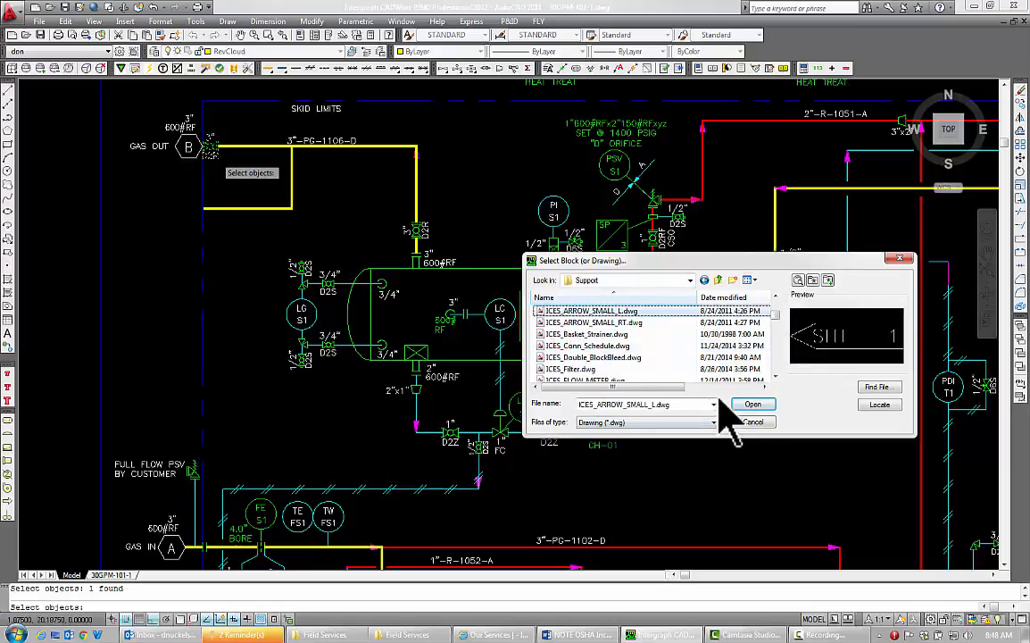
Show the files as a list and replace the valve at GAS OUT connection B with ICES-Val_Ctrl_11_F.dwg
click(753, 281)
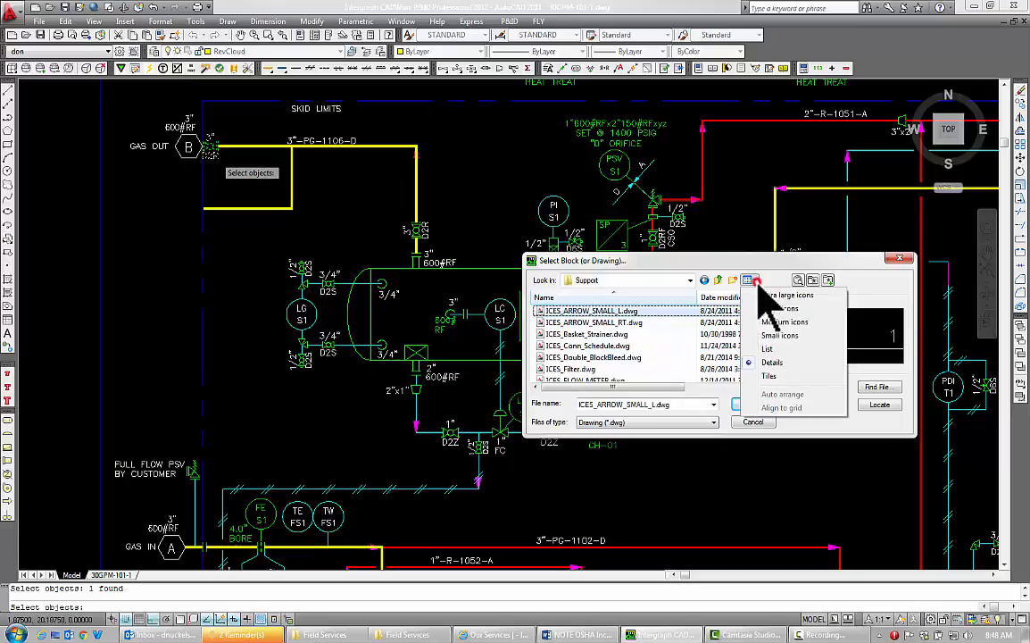
click(761, 350)
click(756, 387)
click(756, 386)
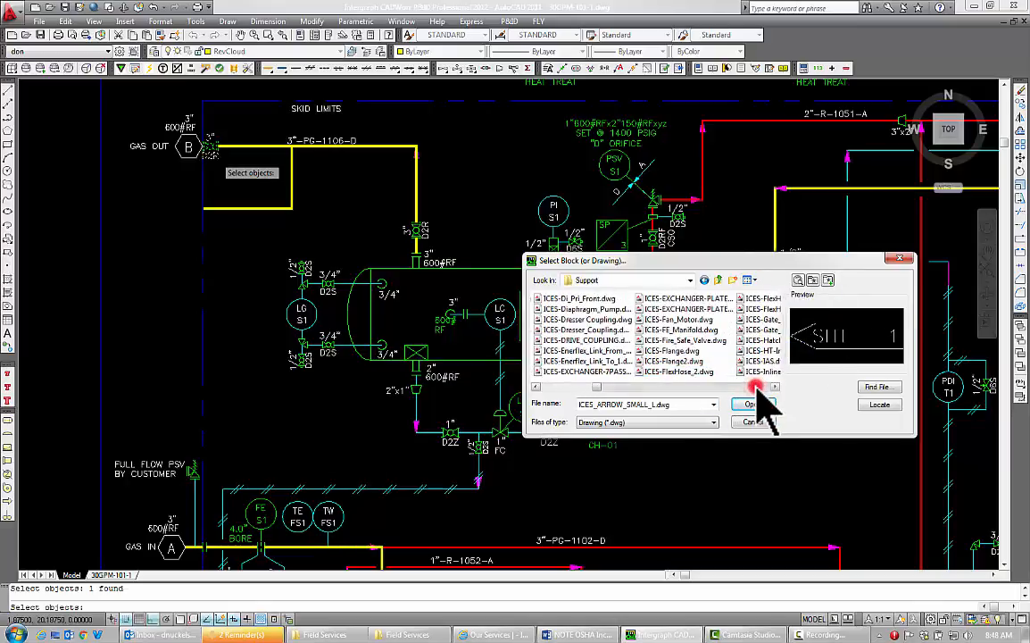
click(757, 387)
click(756, 387)
click(756, 387)
click(756, 387)
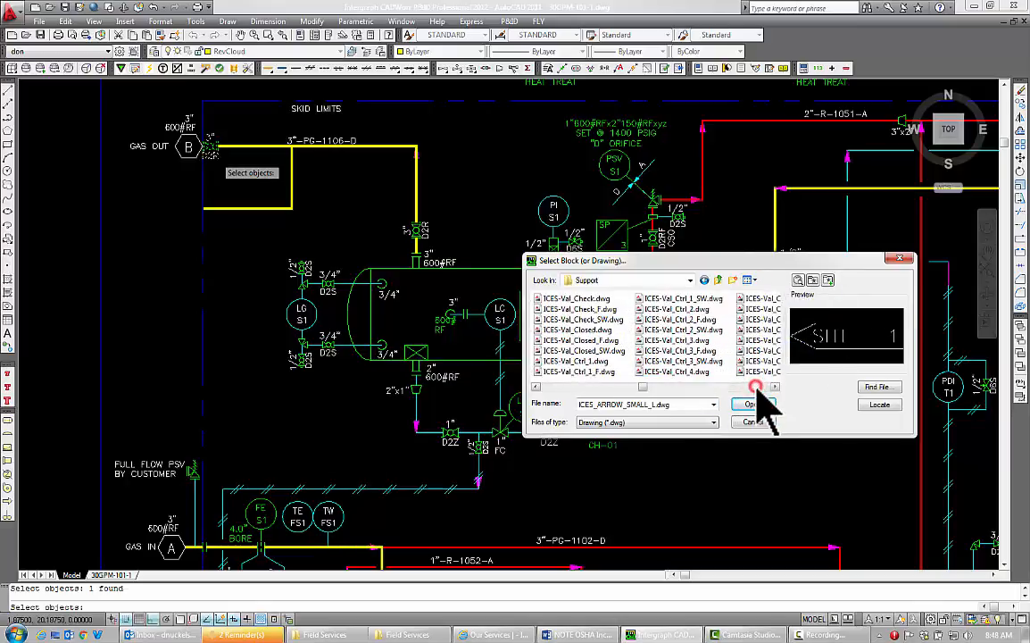
click(757, 387)
click(756, 386)
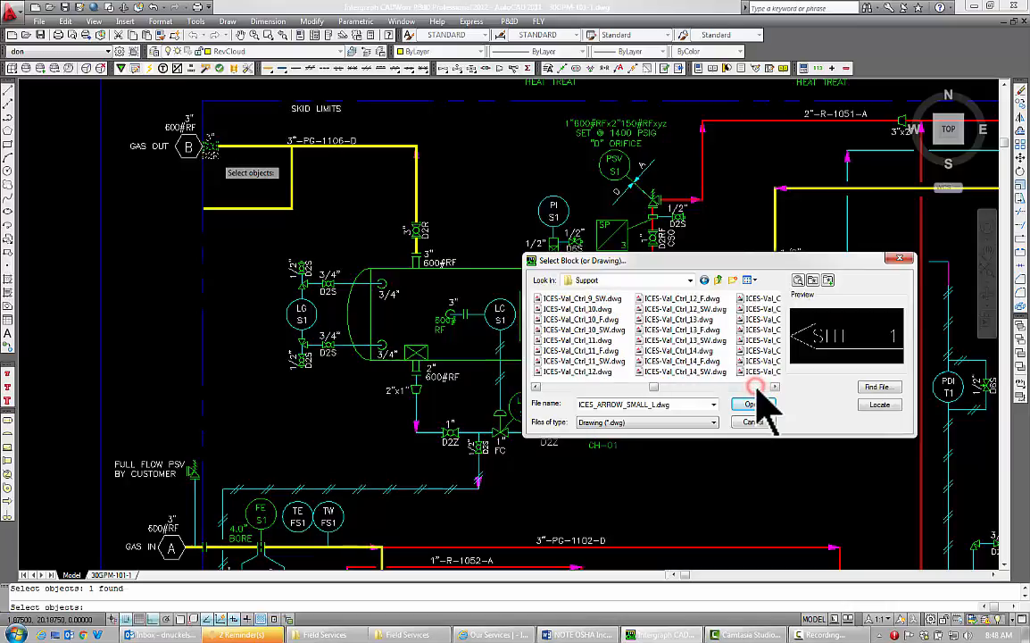
click(598, 352)
click(752, 403)
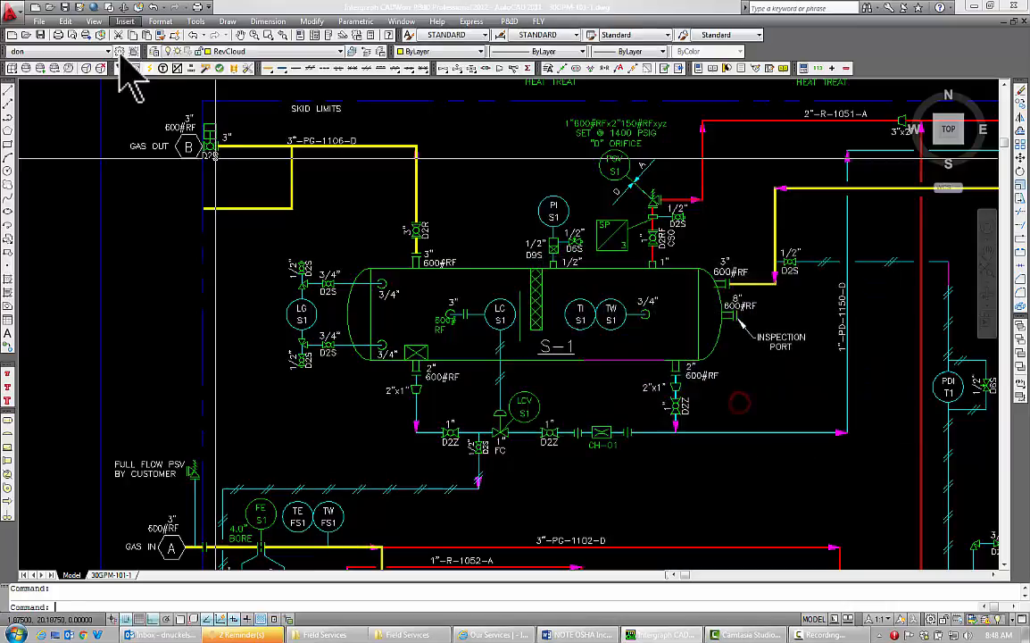
Tag the valve at GAS OUT as SDV-S1A and end its long description with "??? NEED TO LOOK"
scroll(218, 123, up, 2)
click(208, 148)
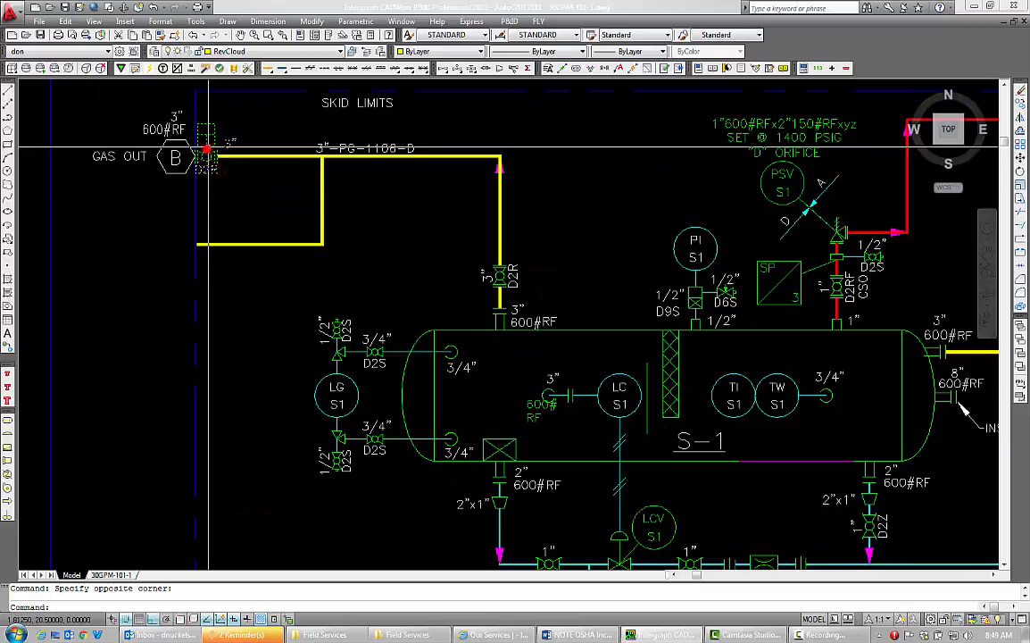
click(207, 148)
double_click(322, 352)
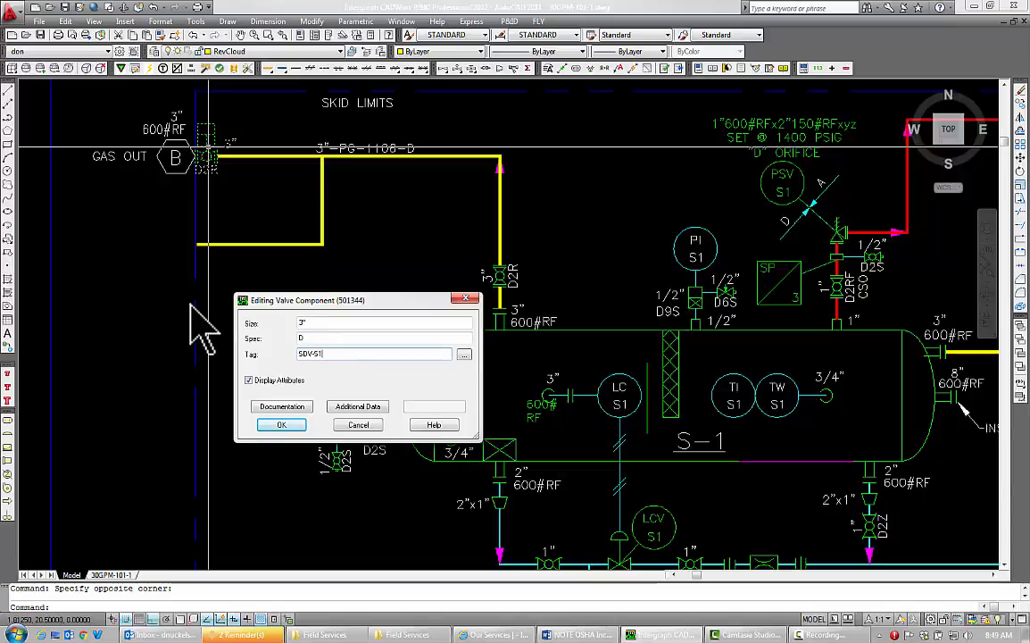
text(SDV-S1A)
click(362, 407)
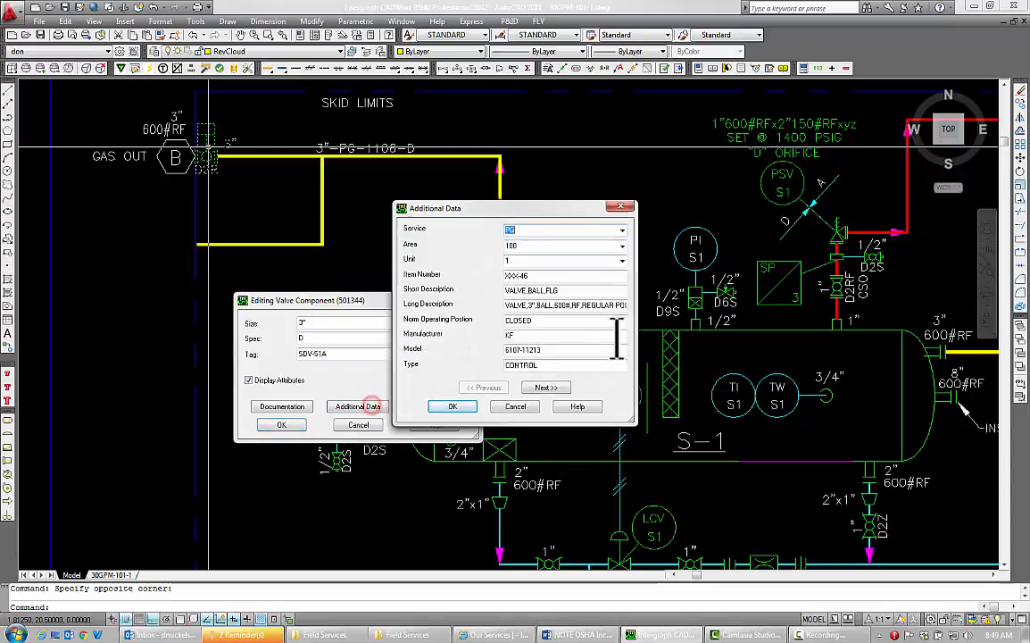
click(606, 305)
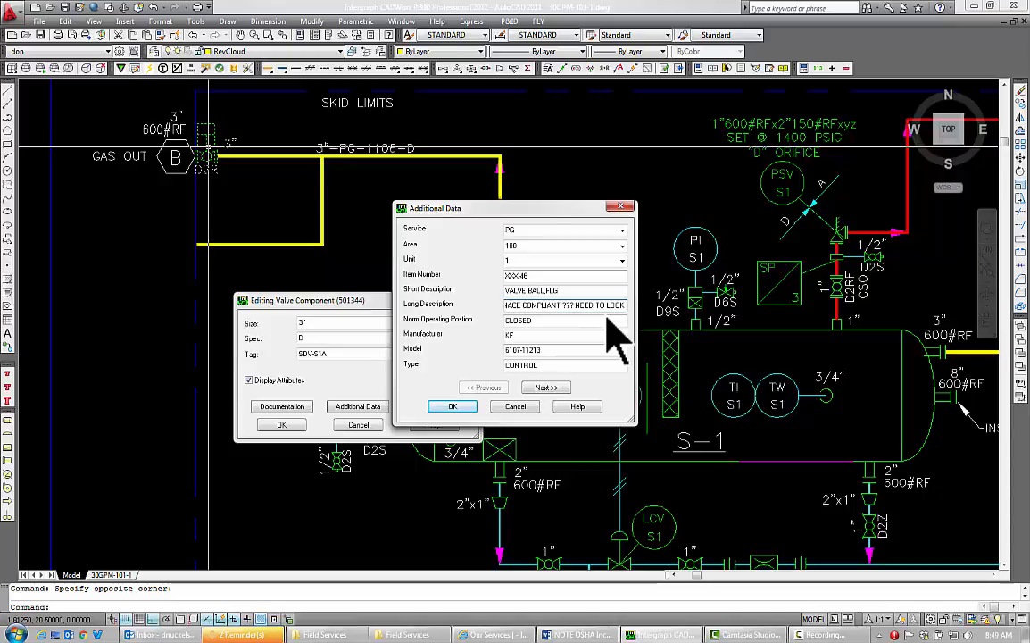
click(453, 407)
click(281, 424)
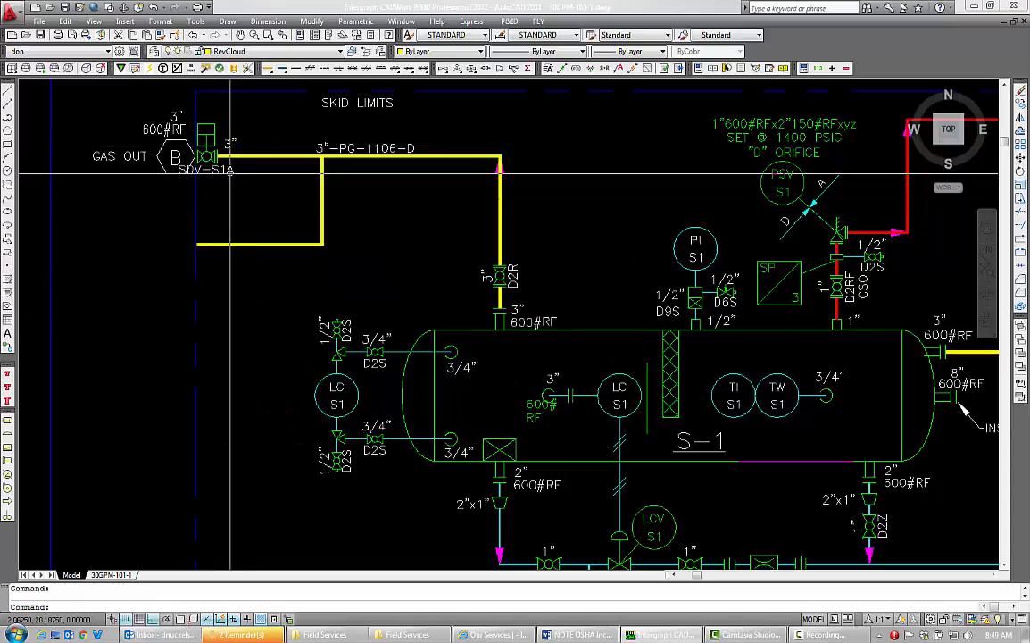
Use BATTMAN to make the TAG attribute of the GAS OUT valve block ICES-Val_CTRL_11_F invisible
text(BATTMAN)
key(Return)
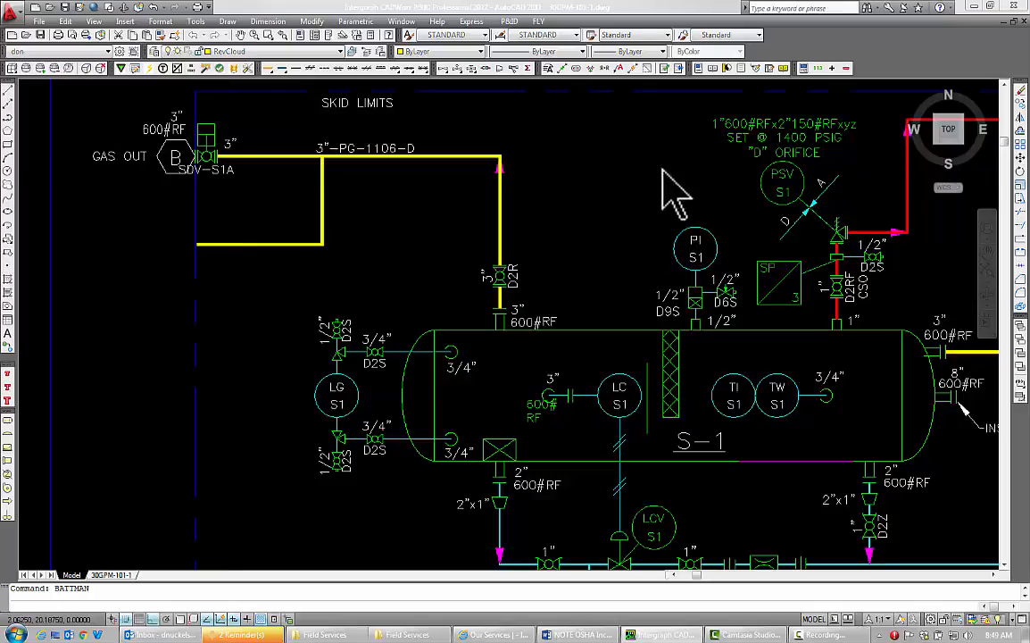
click(385, 262)
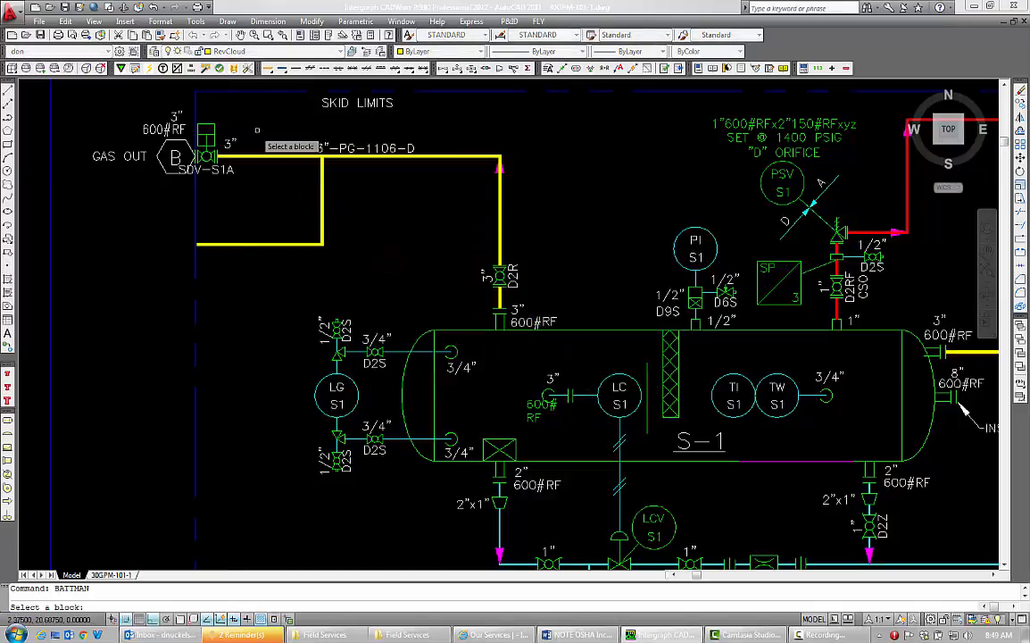
click(207, 154)
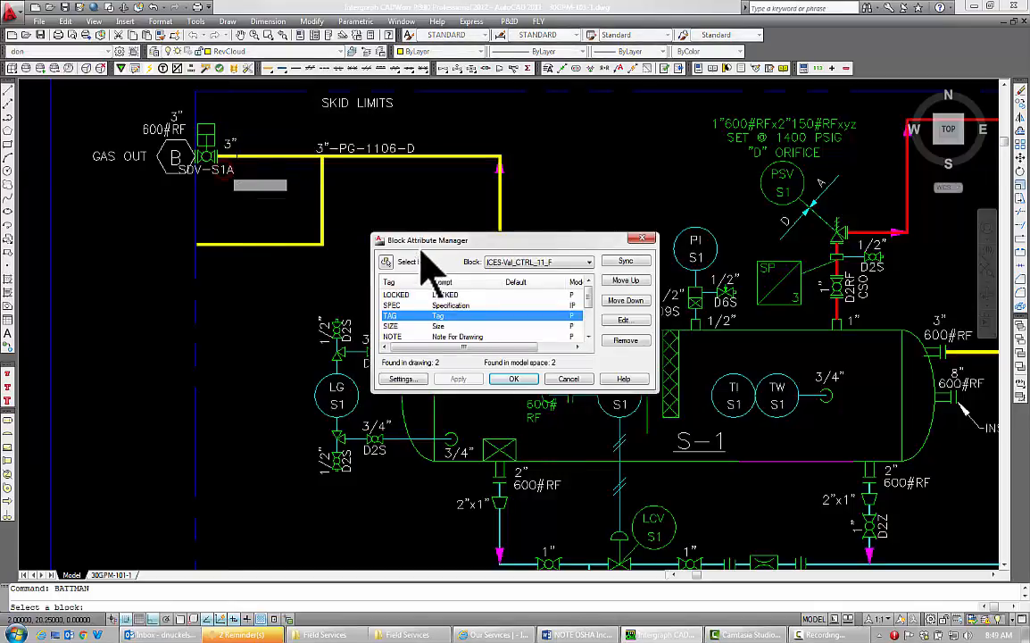
double_click(450, 313)
click(404, 300)
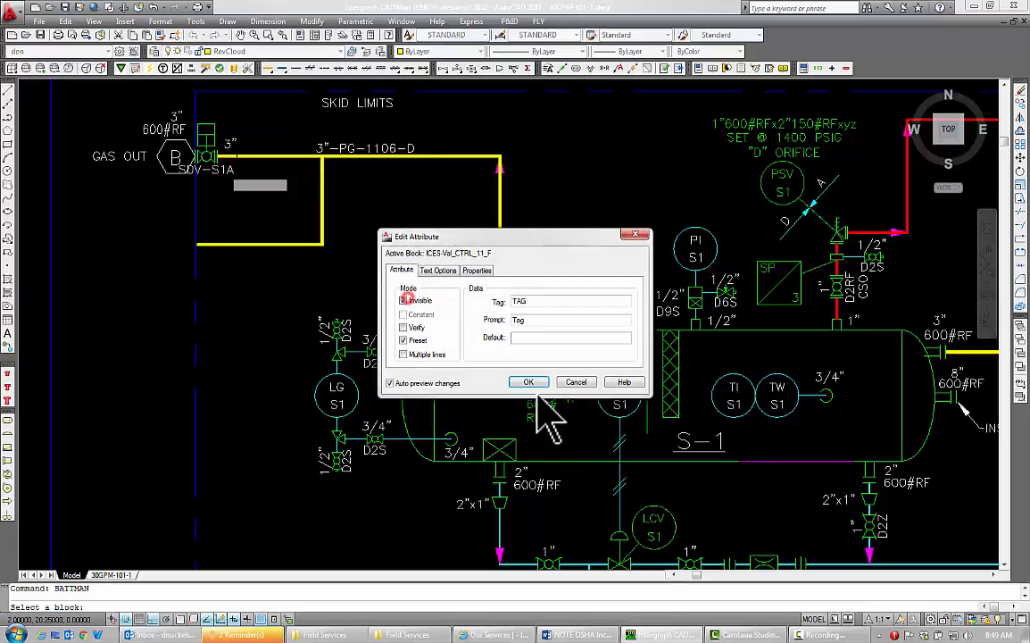
click(527, 382)
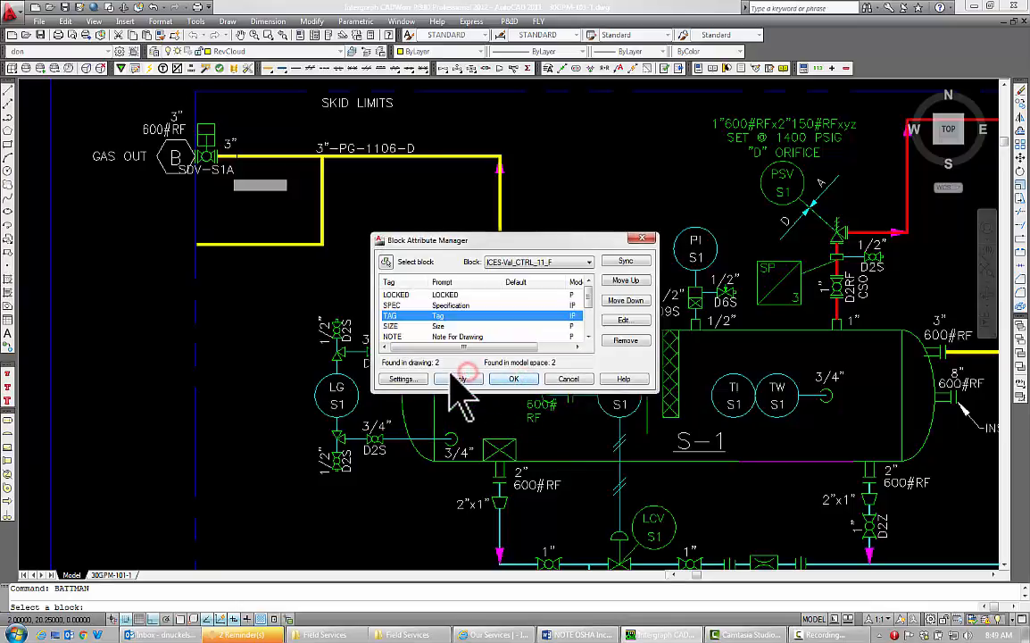
click(509, 382)
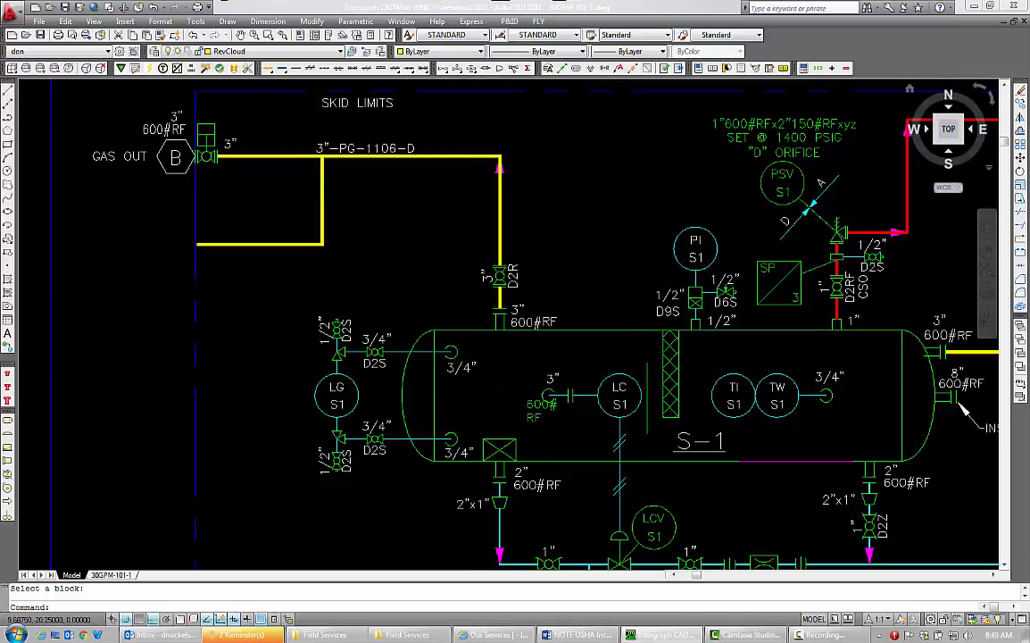
Place a tag bubble above and to the right of the SDV-S1A valve at GAS OUT
click(163, 69)
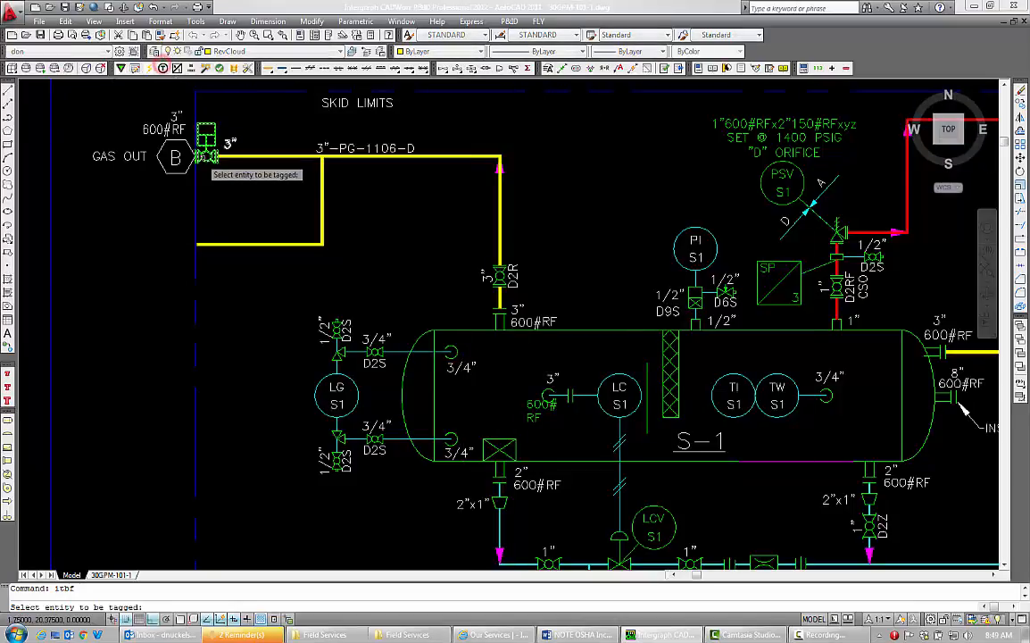
click(245, 119)
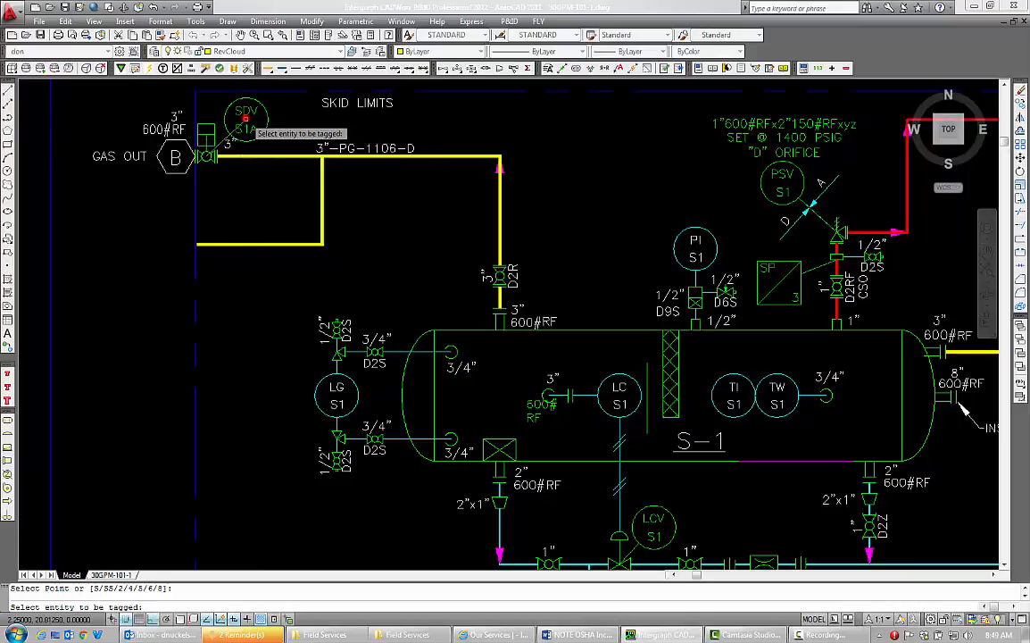
key(Return)
Trim the leader inside the SDV S1A bubble, using the bubble and valve area as cutting edges
text(tr)
key(Return)
click(286, 206)
click(203, 106)
key(Return)
click(245, 119)
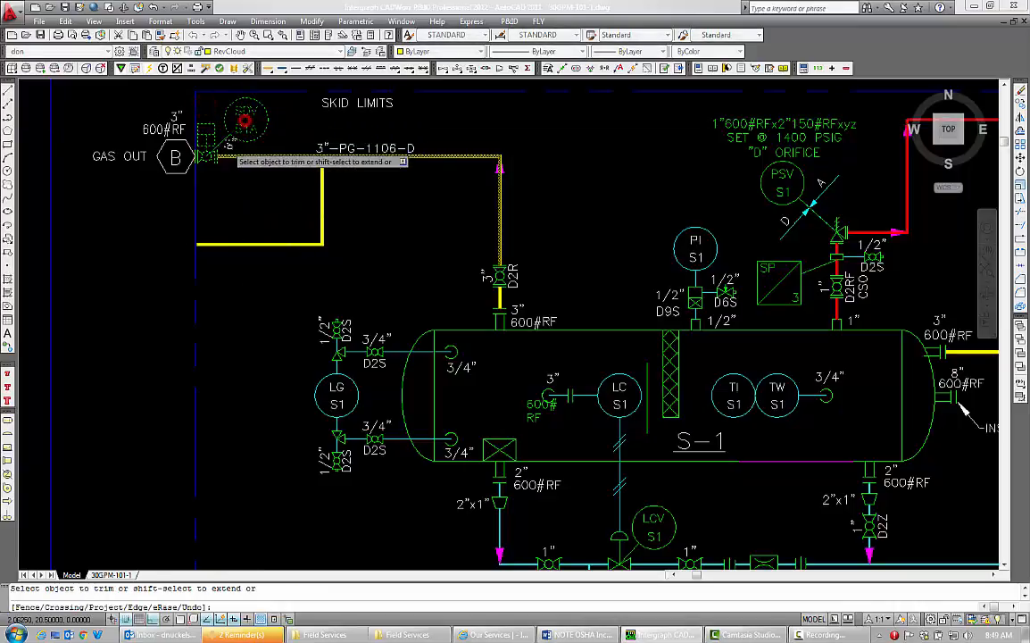
key(Escape)
Move the 3" size label of valve SDV-S1A to just below the valve and switch Ortho on
click(223, 145)
scroll(223, 146, up, 3)
click(223, 146)
click(190, 195)
key(Escape)
key(F8)
scroll(264, 226, down, 2)
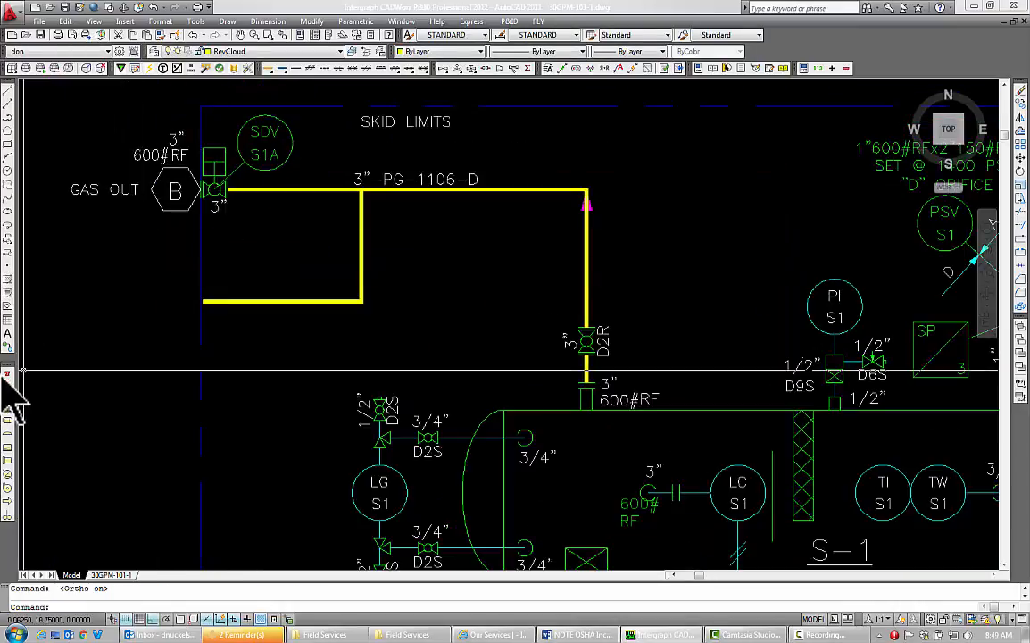
Insert an IMAGE-Tie-In Connection at the skid-limit end of the yellow branch line below GAS OUT
click(8, 515)
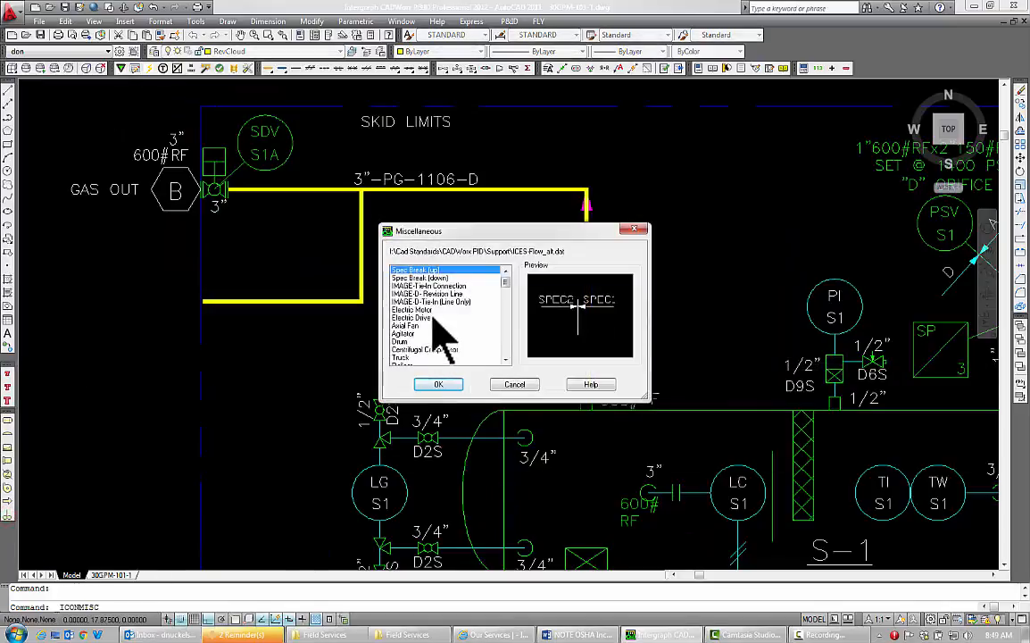
click(425, 286)
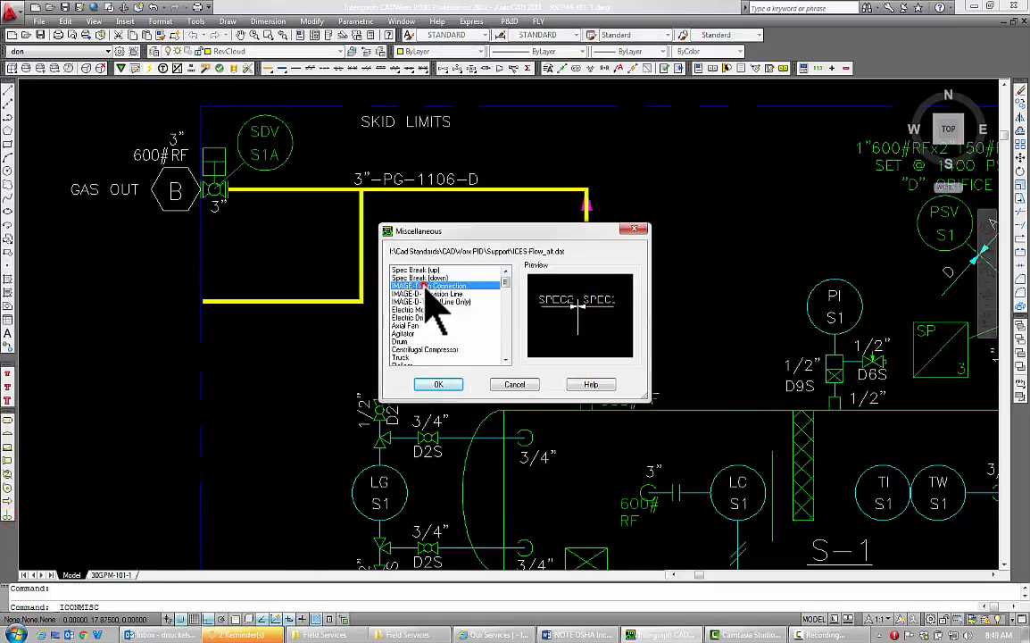
click(439, 384)
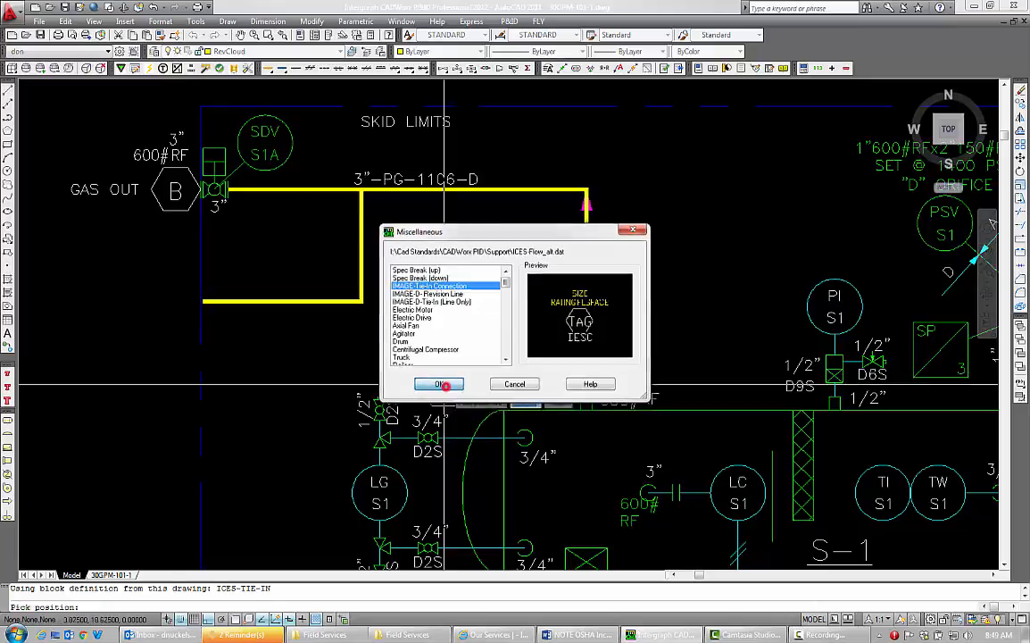
scroll(176, 302, down, 5)
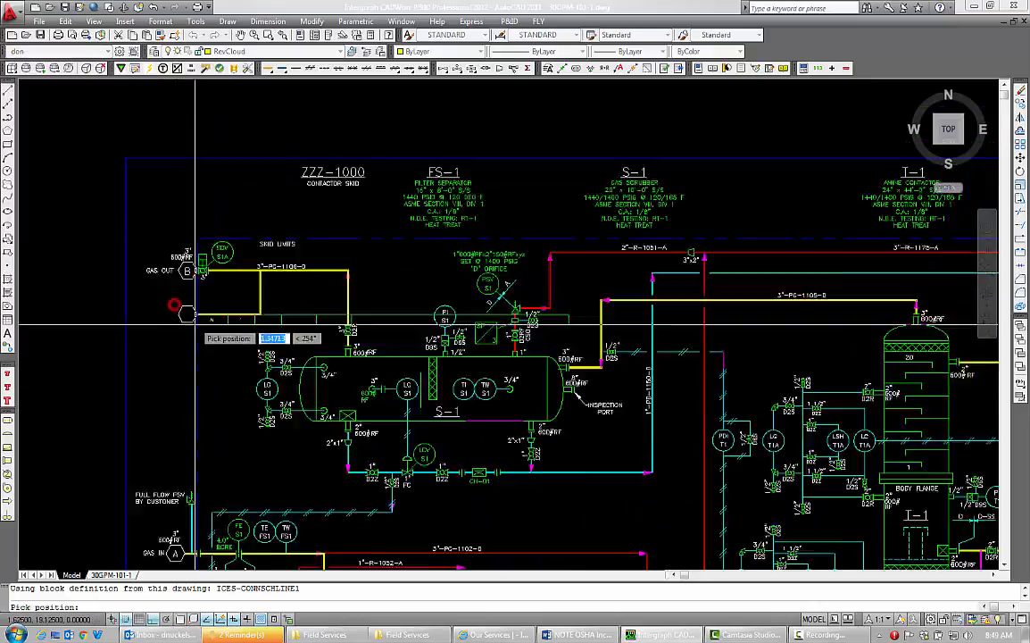
Place the tie-in's schedule row at the upper-left endpoint of the CUSTOMER CONNECTION SCHEDULE, above row J
middle_drag(373, 351, 310, 223)
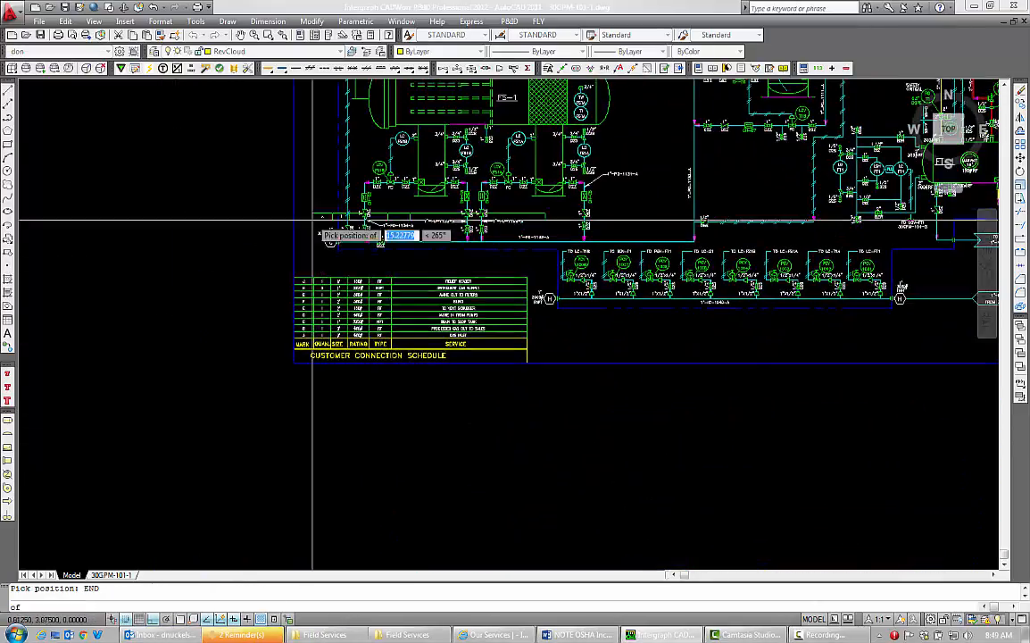
scroll(276, 253, up, 4)
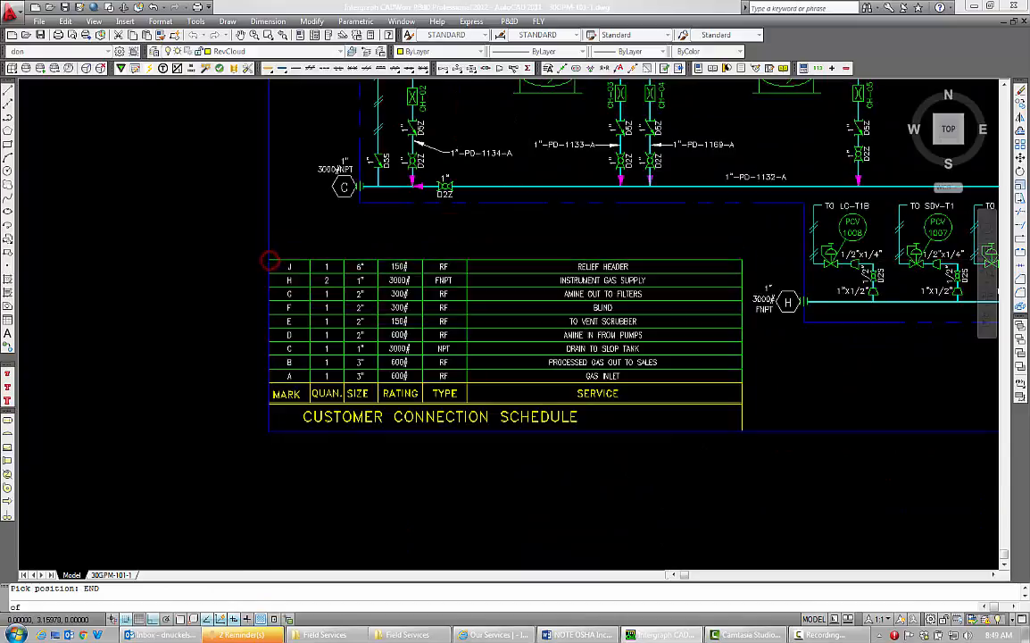
click(271, 262)
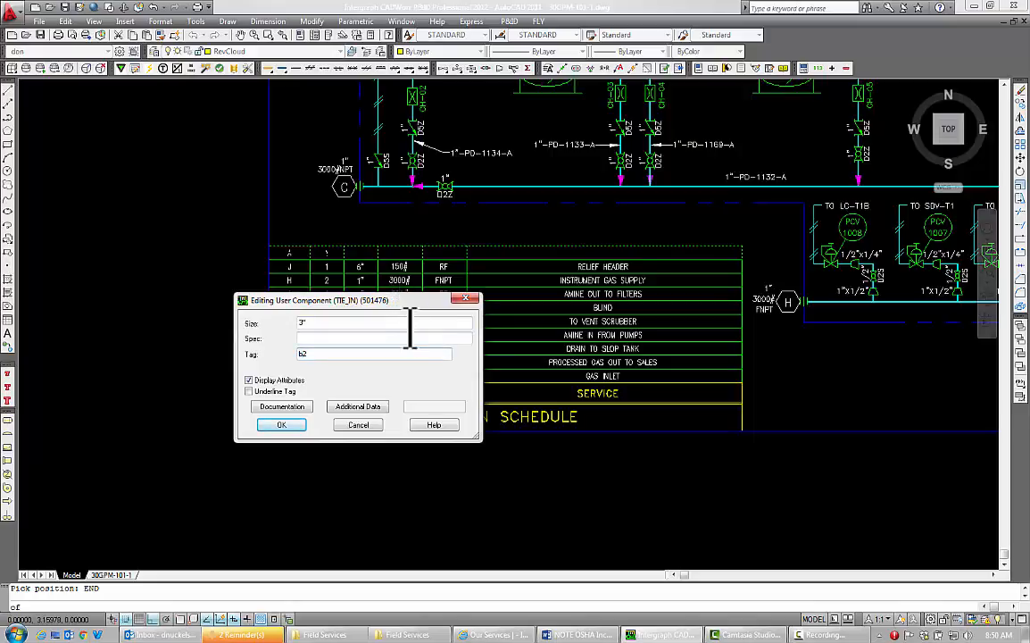
Set the tie-in's size to 3", tag B2, rating 600#, connection type RF, description ALTERNATE GAS OUT and quantity 1
click(355, 407)
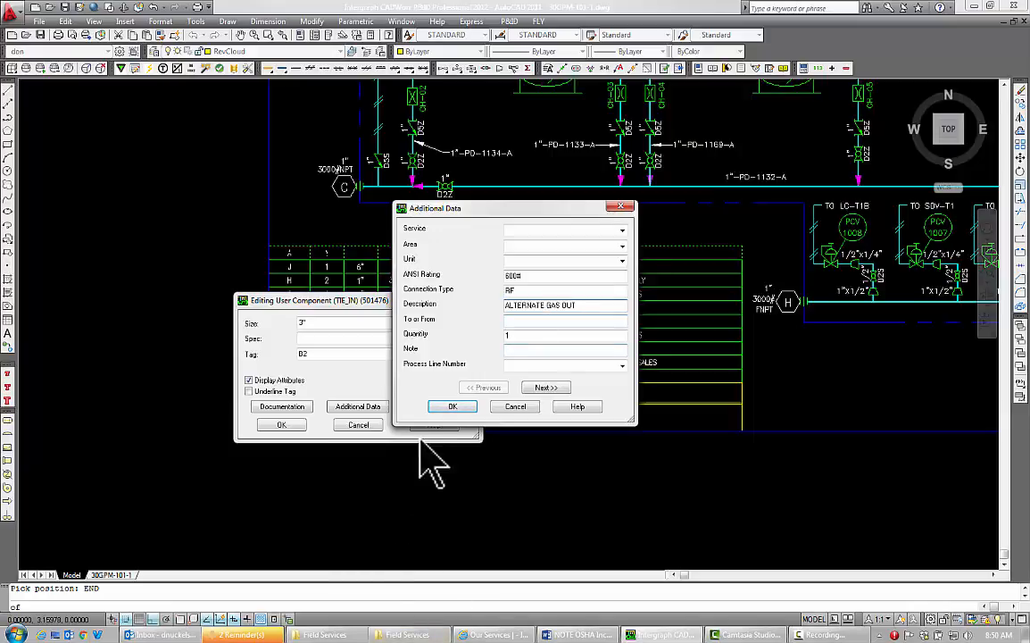
click(451, 407)
click(272, 424)
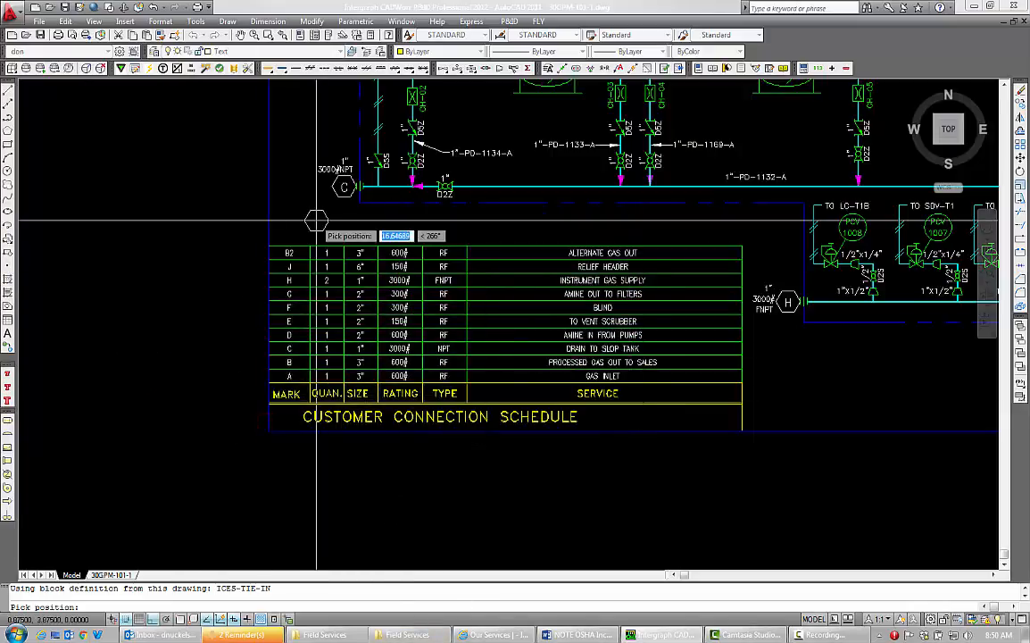
scroll(356, 259, down, 5)
scroll(356, 259, up, 8)
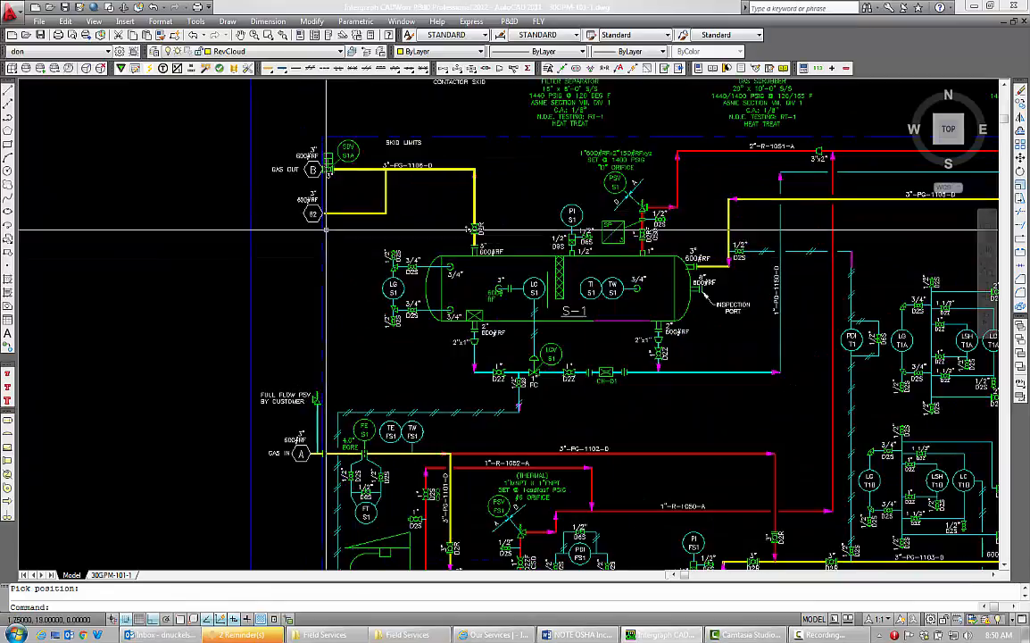
Insert a Control Flg- Ball Spring Opp. Self valve on the branch line beside the B2 tie-in
middle_drag(263, 240, 249, 261)
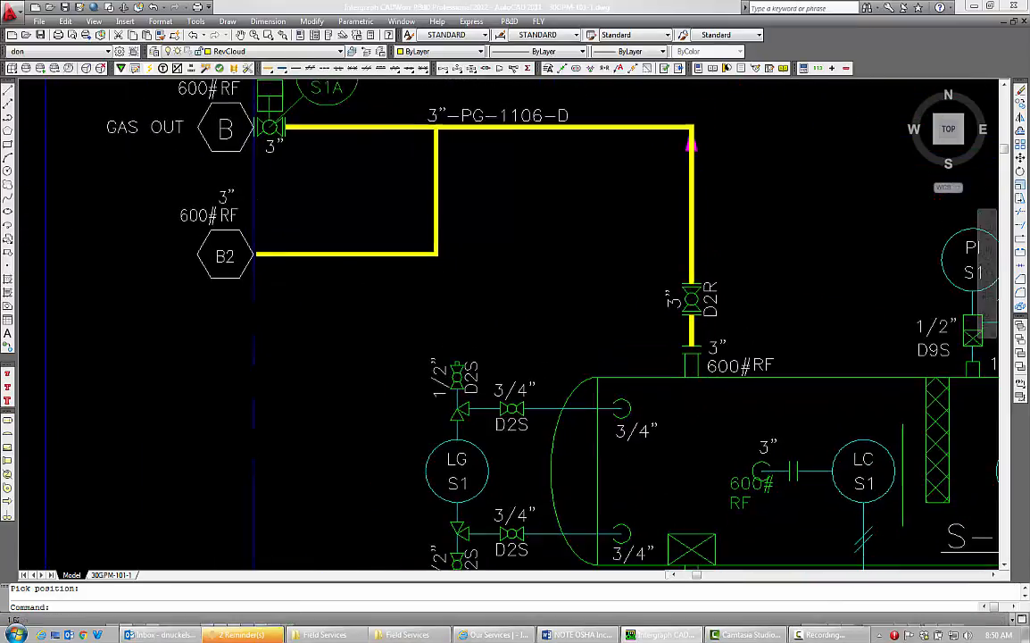
click(459, 103)
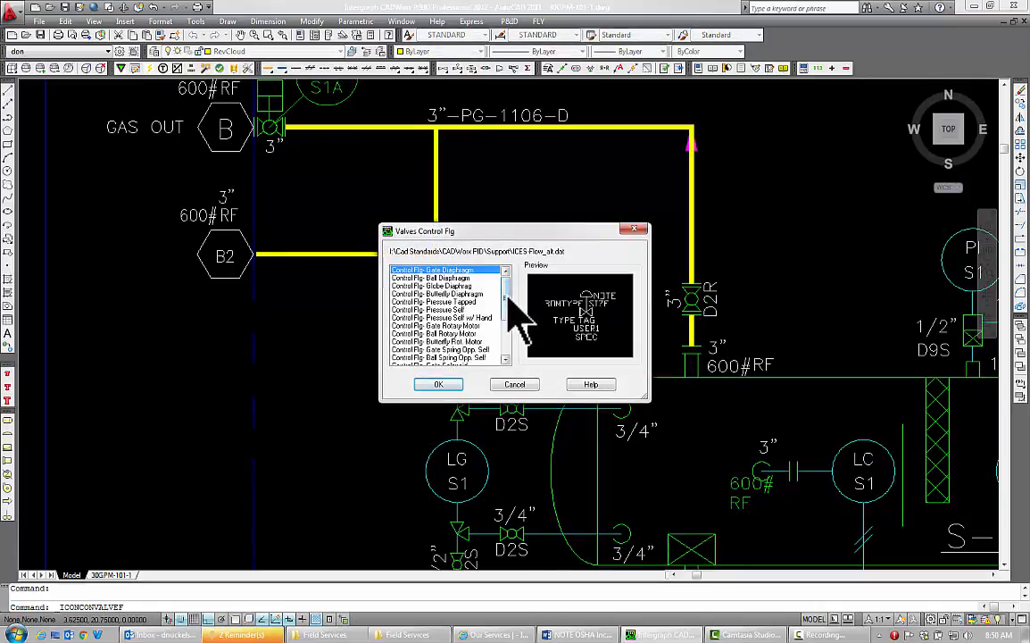
drag(508, 297, 506, 310)
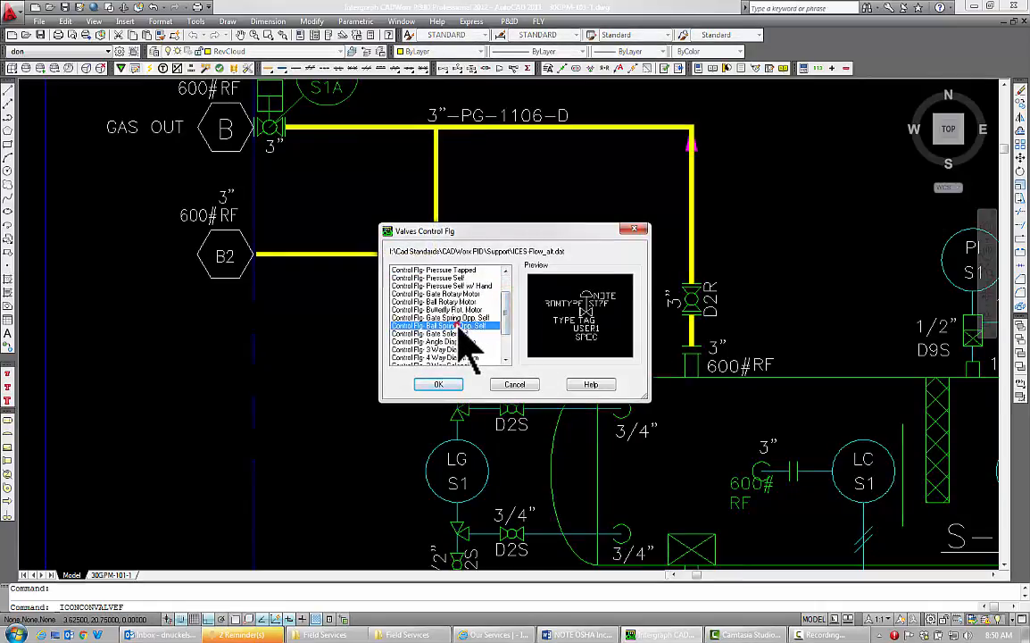
click(439, 384)
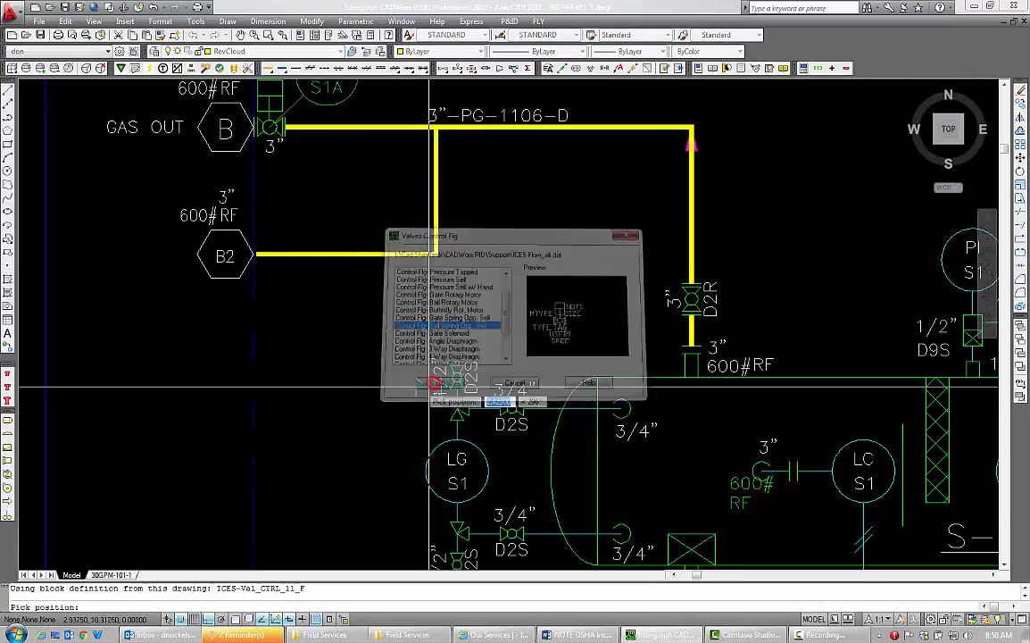
click(273, 257)
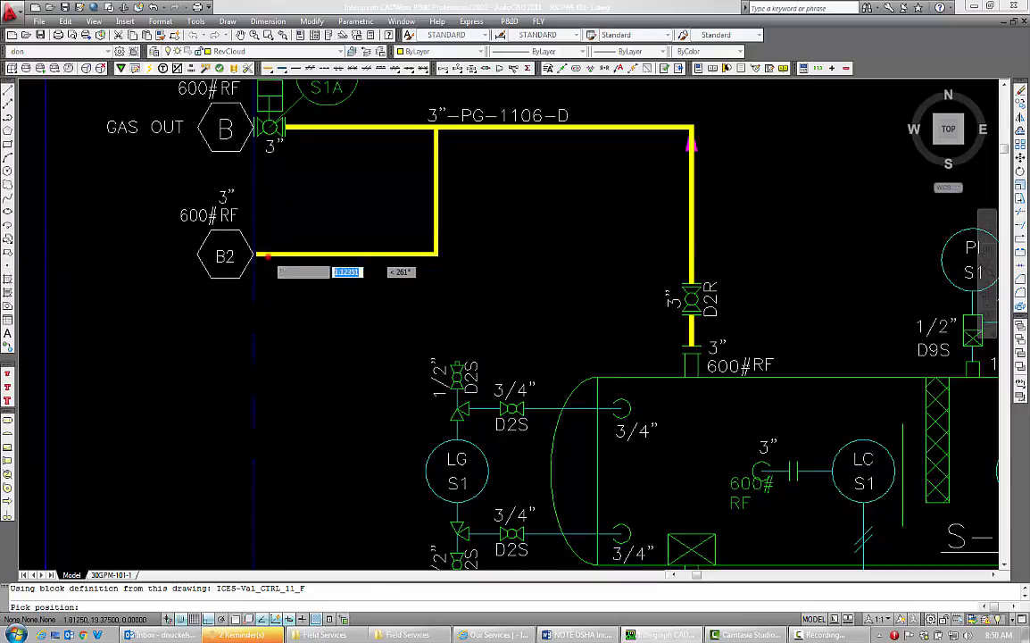
Give the new control valve size 3", spec D and tag SDV-S1B
key(Tab)
key(Tab)
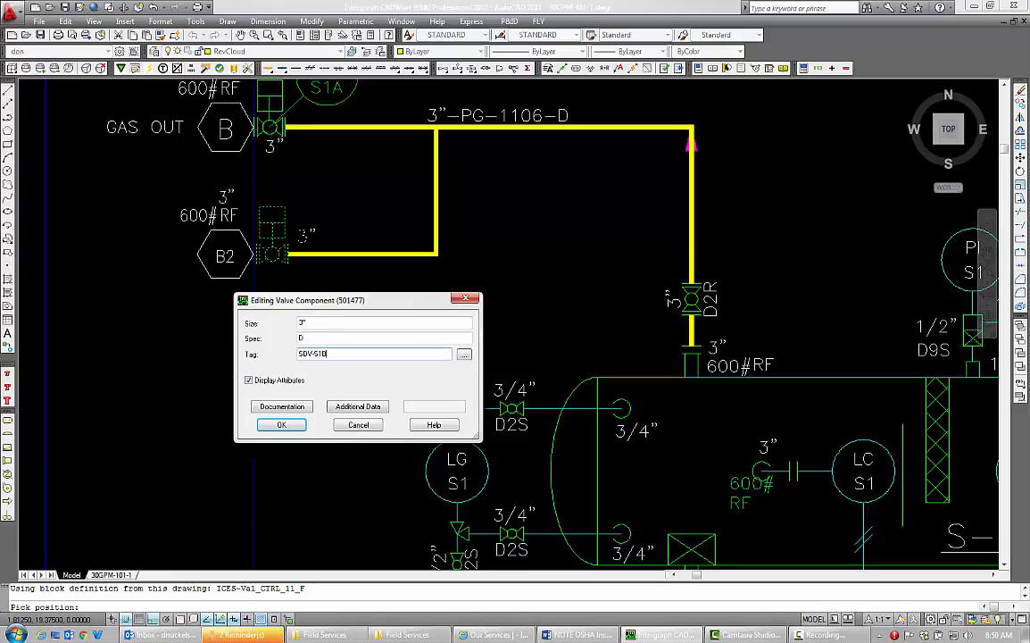
click(280, 425)
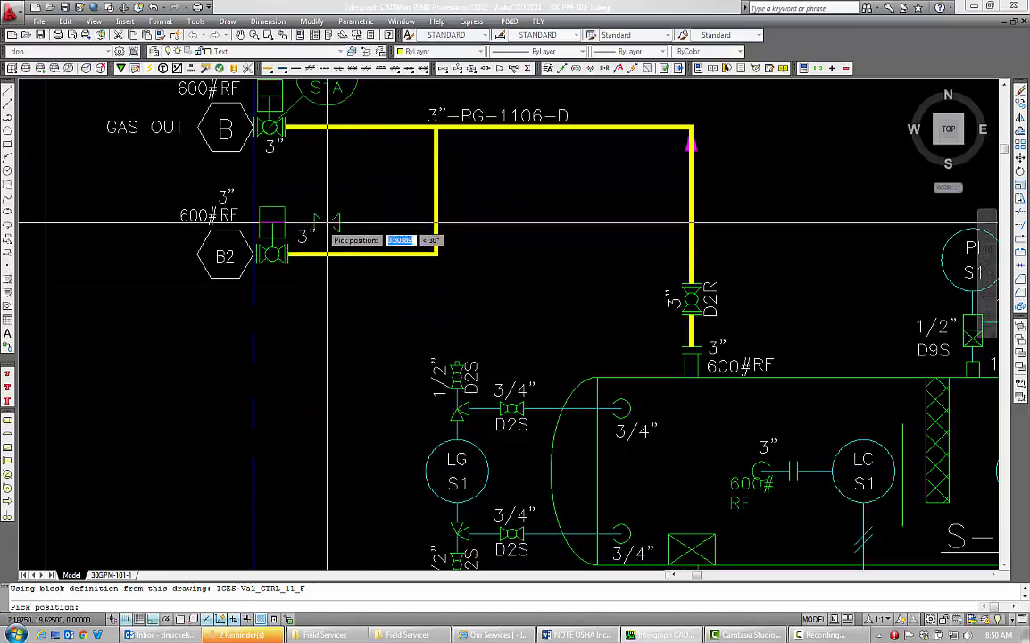
Move the 3" size label of valve SDV-S1B to just below the valve
click(299, 236)
click(297, 241)
click(293, 253)
key(F8)
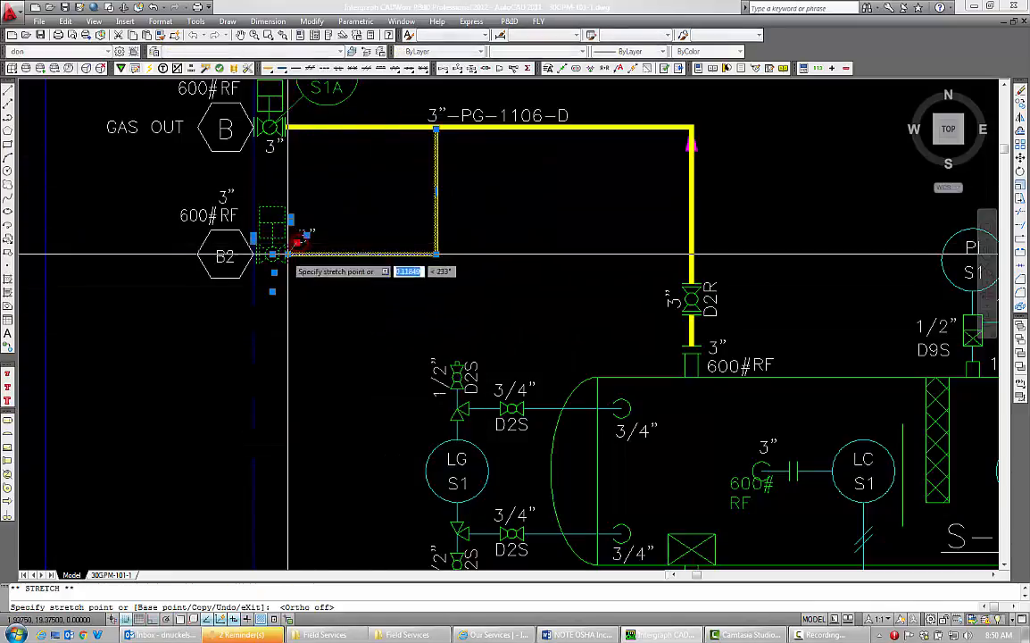
key(Escape)
key(Escape)
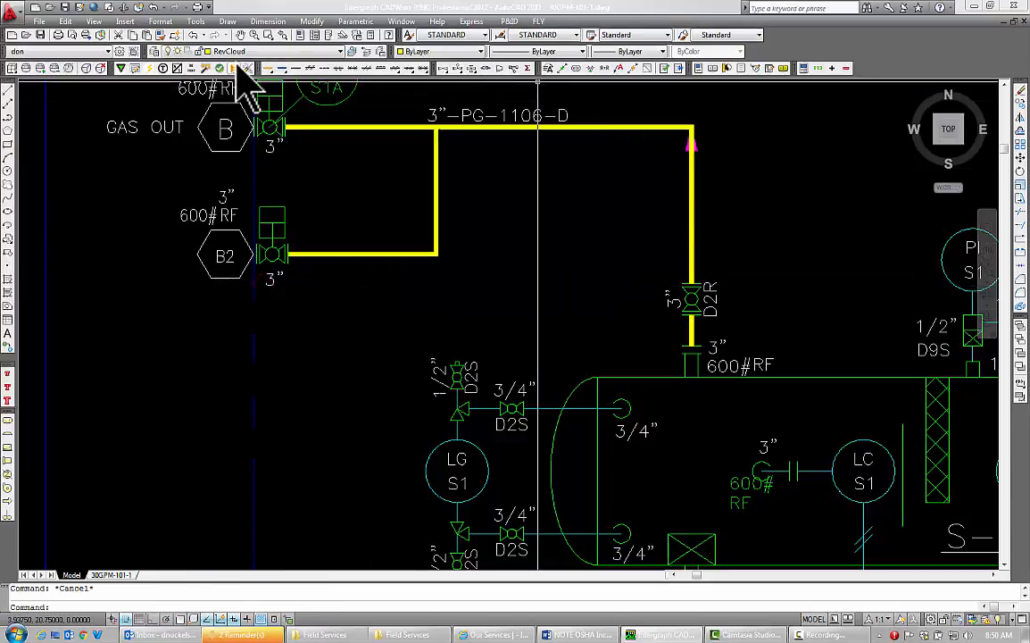
Place the tag bubble for valve SDV-S1B above and right of the valve, aligned under the SDV-S1A bubble
click(164, 70)
scroll(300, 227, down, 2)
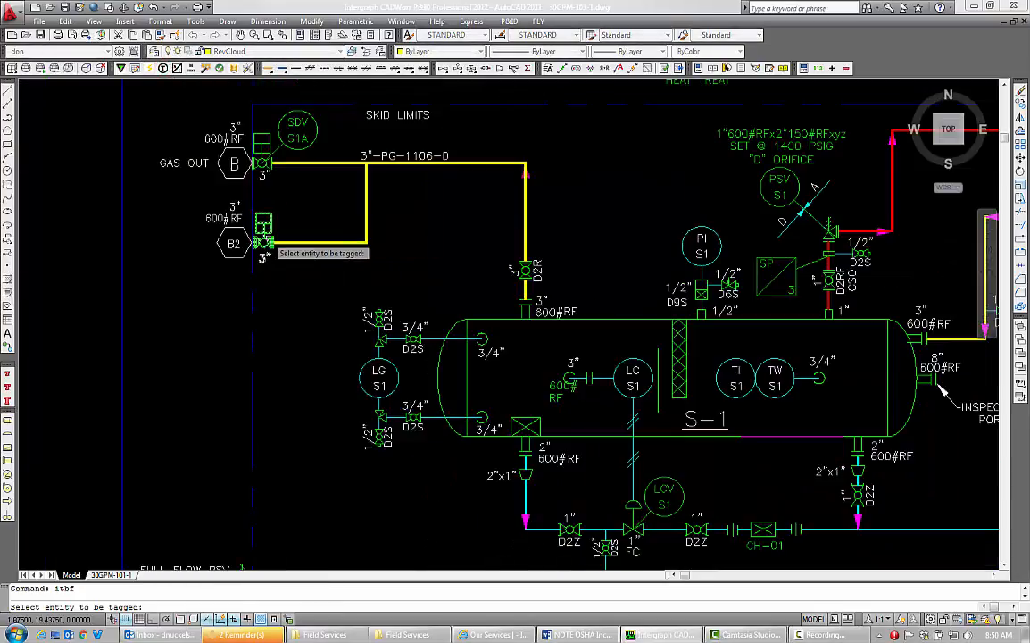
click(298, 209)
click(298, 209)
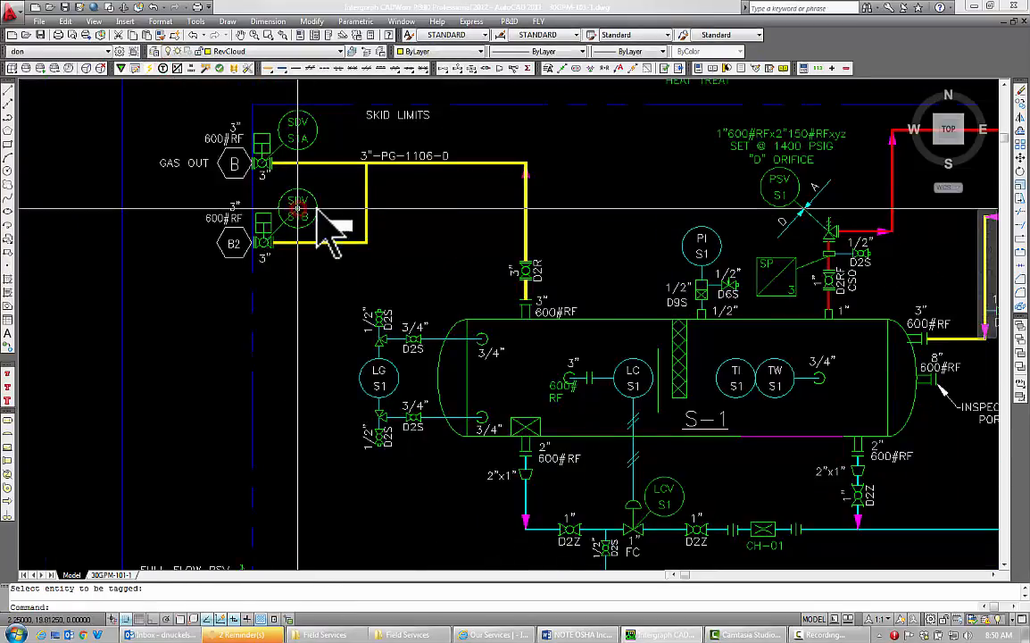
Trim the part of the SDV-S1B leader that runs inside its tag bubble
text(tr)
key(Return)
scroll(327, 188, up, 2)
click(329, 190)
click(241, 248)
right_click(299, 204)
click(279, 222)
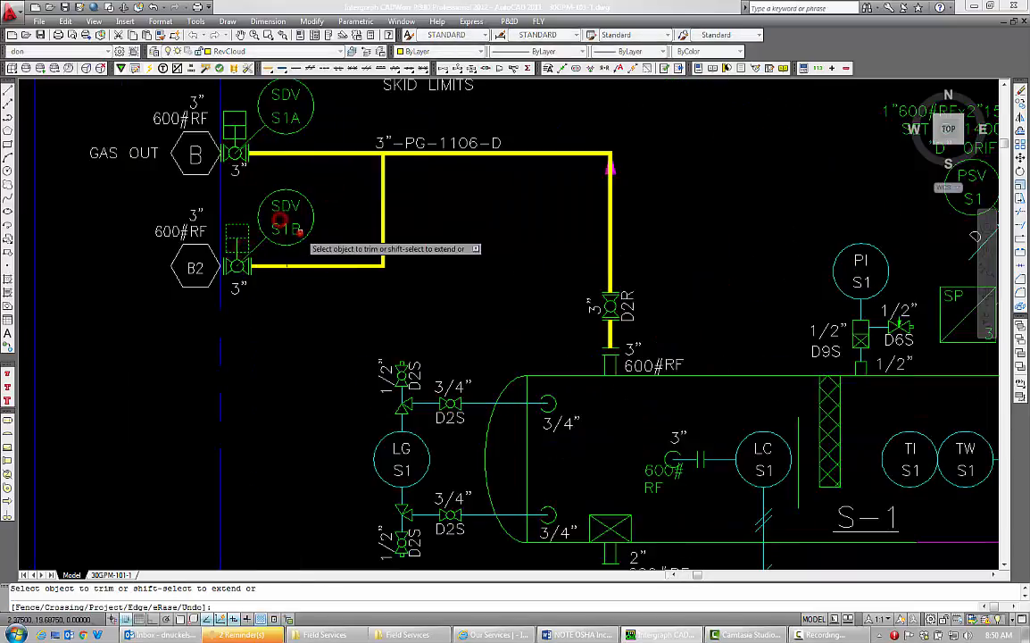
right_click(299, 232)
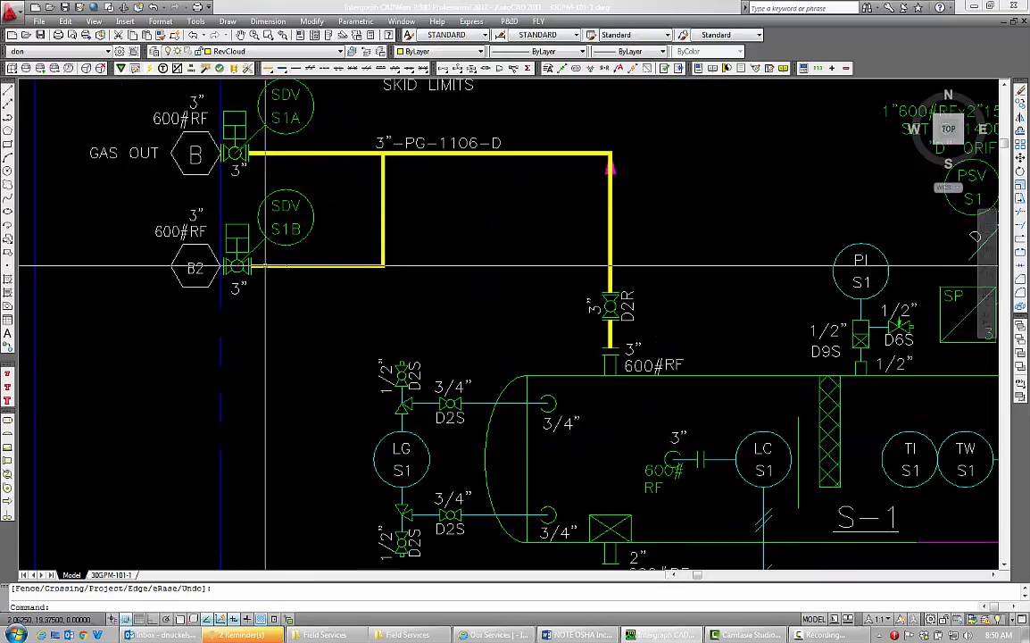
Synchronize the attributes of the B2 tie-in block with ATTSYNC
middle_drag(265, 280, 292, 305)
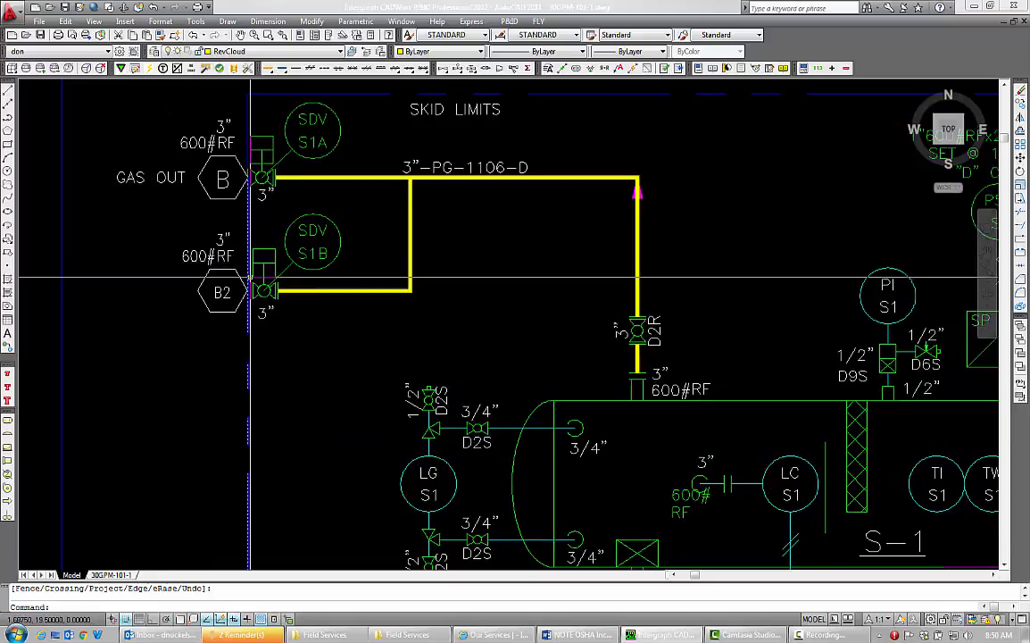
text(C)
key(Return)
key(Return)
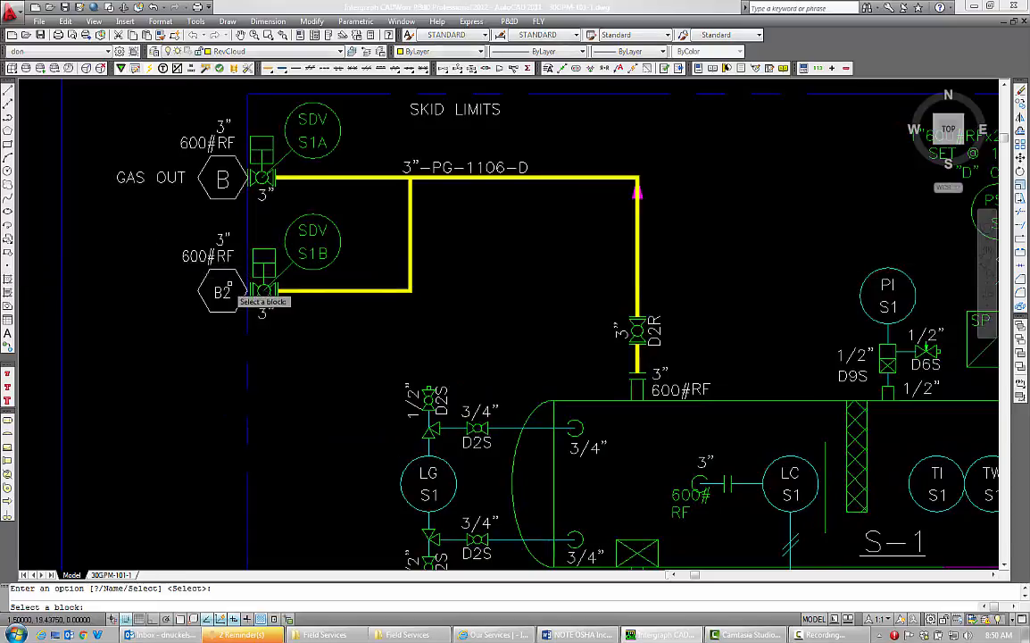
click(230, 292)
key(Return)
scroll(299, 150, down, 5)
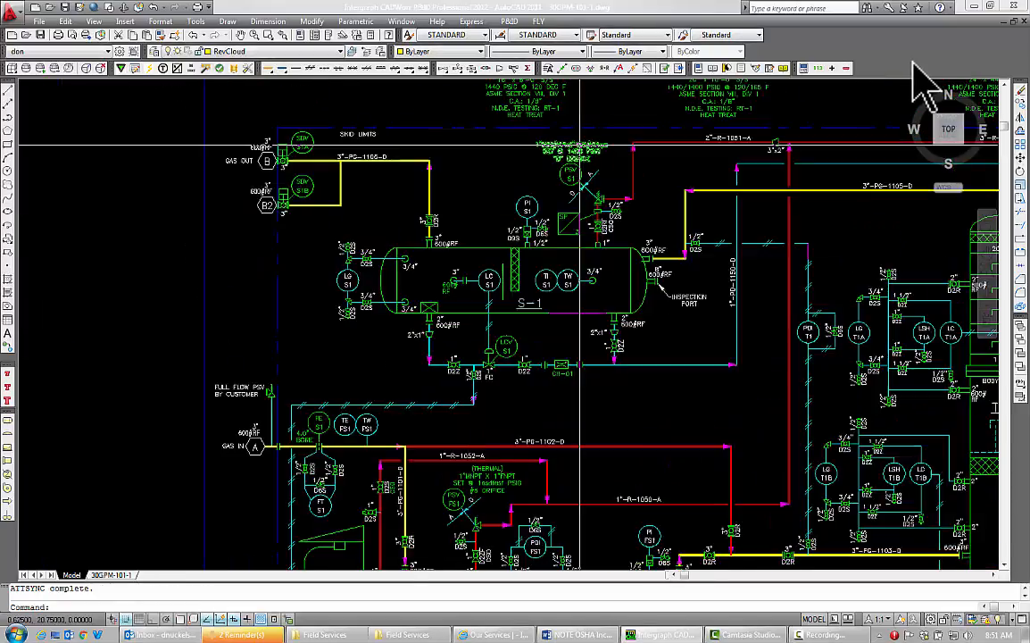
Display the FLOW_ALT Arrows tools, add a downward flow arrow at the corner of the B2 branch line, and save the drawing
right_click(911, 56)
mouse_move(931, 105)
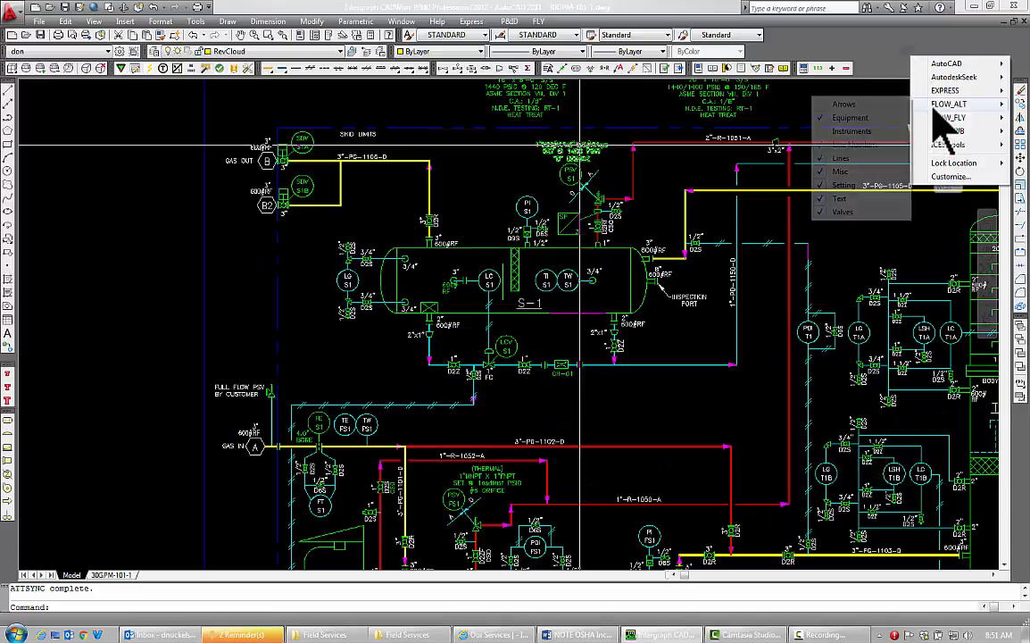
click(840, 105)
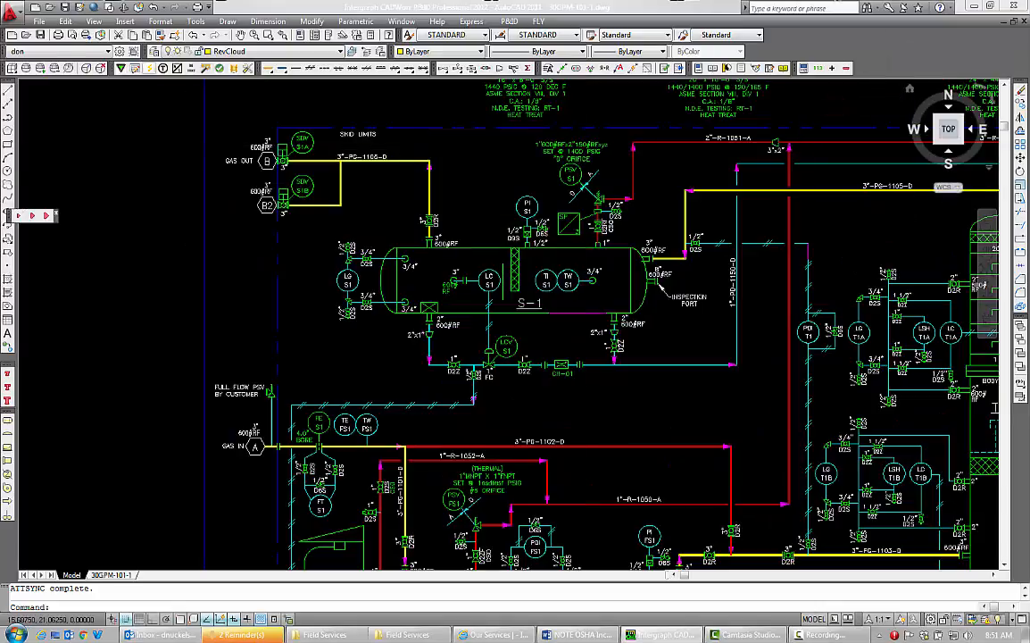
click(47, 216)
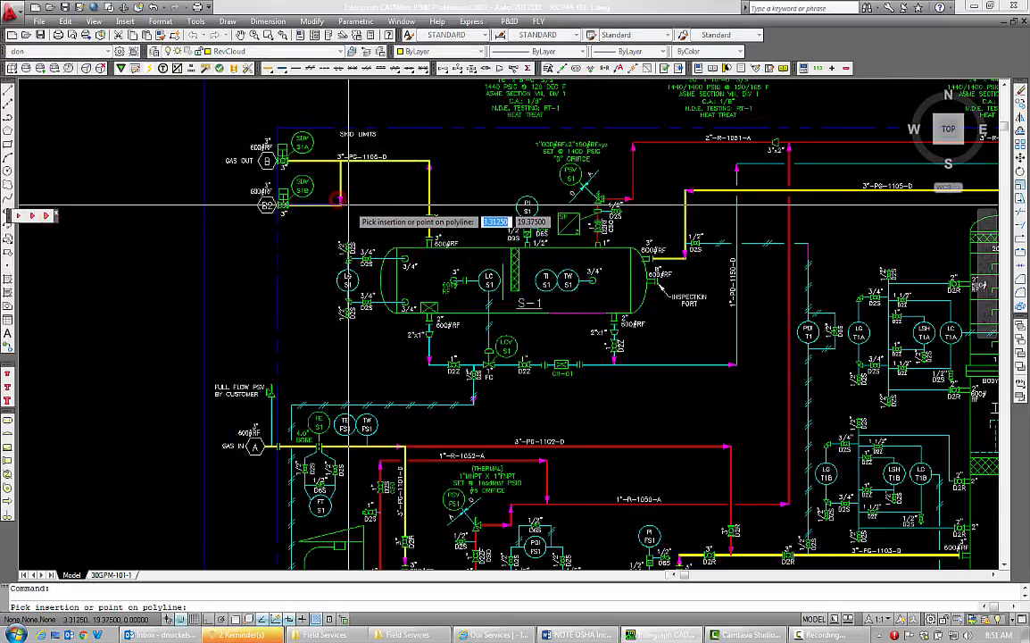
key(ctrl+s)
Draw a short vertical instrument line upward from line 3"-PG-1106-D, just left of its upper-right corner
mouse_move(295, 203)
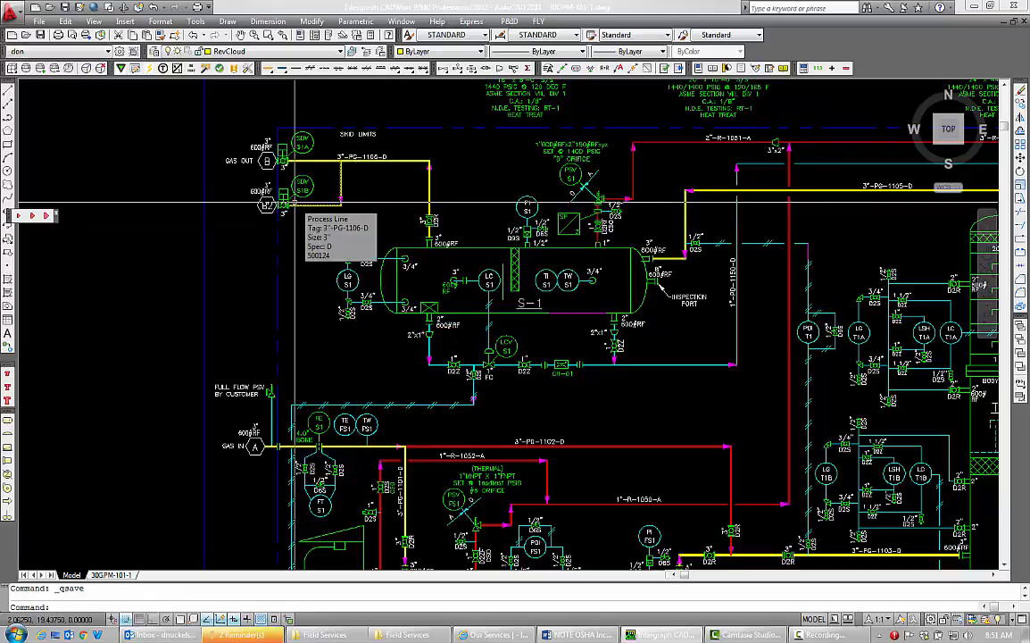
scroll(490, 295, up, 3)
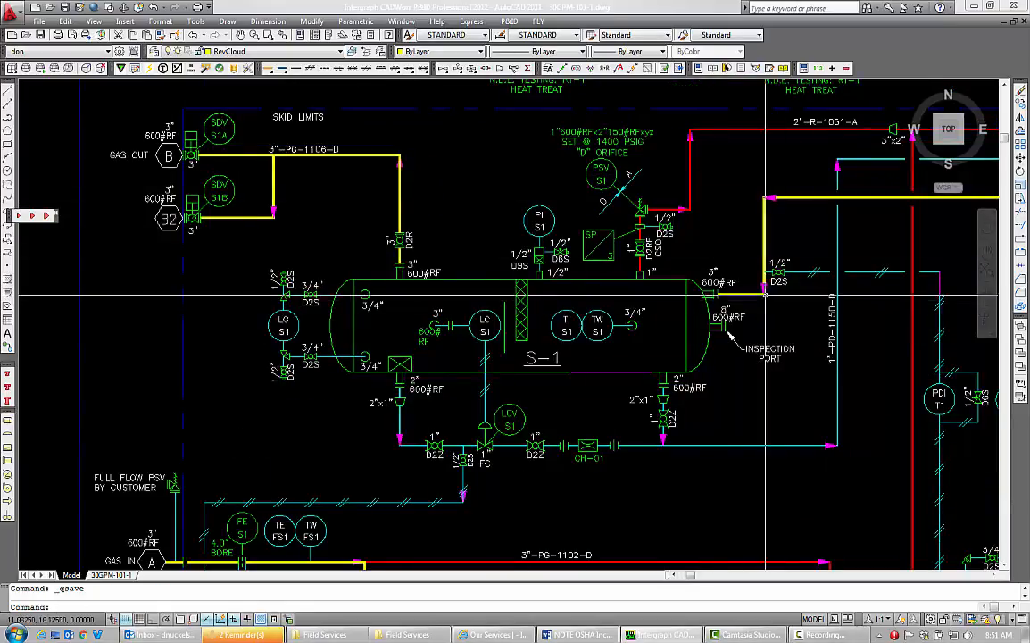
middle_drag(674, 225, 747, 308)
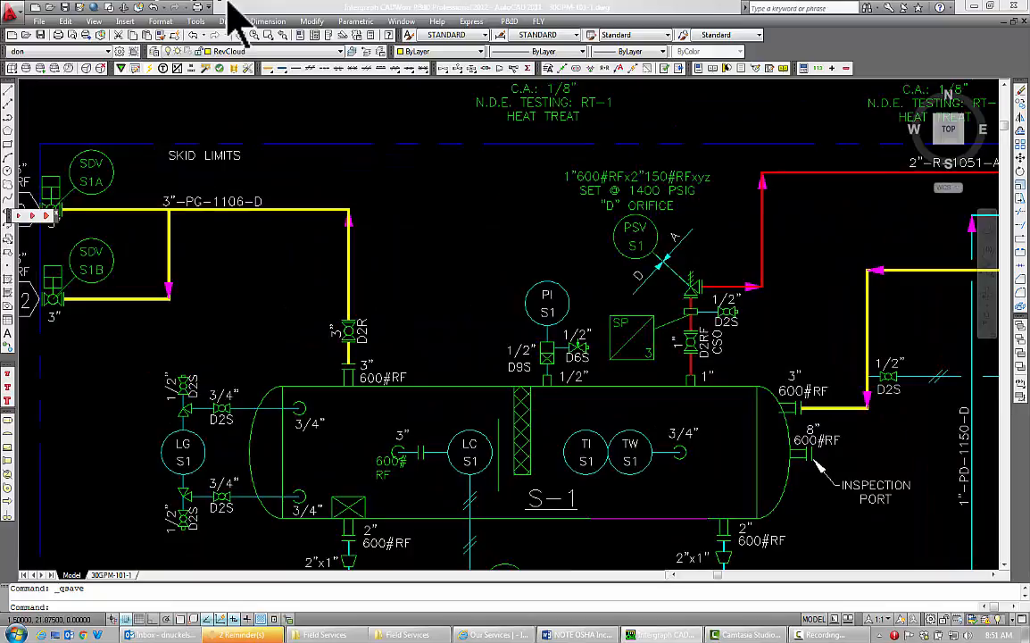
click(296, 68)
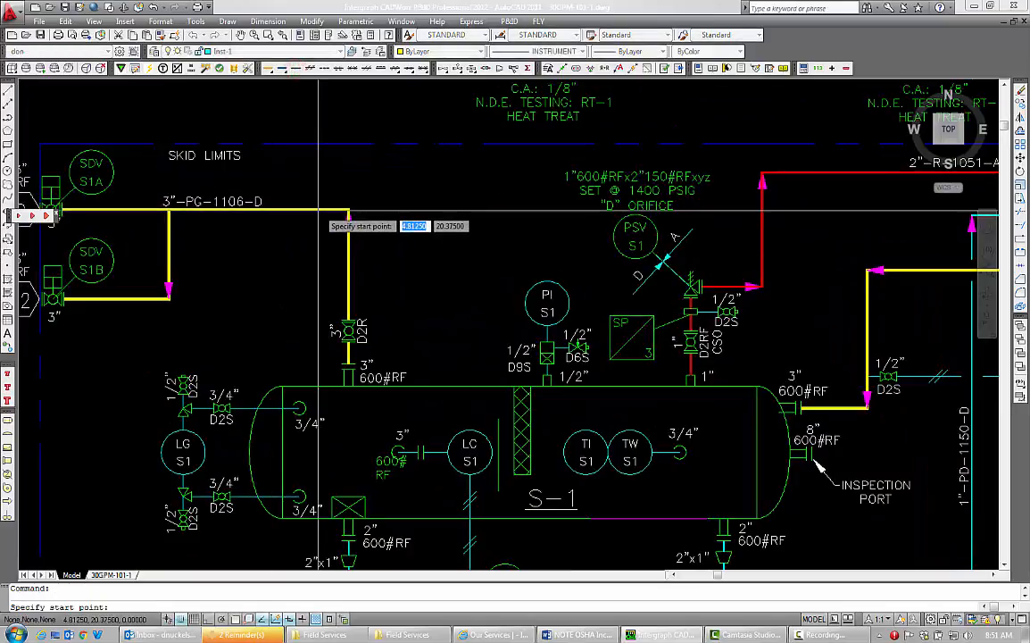
click(319, 208)
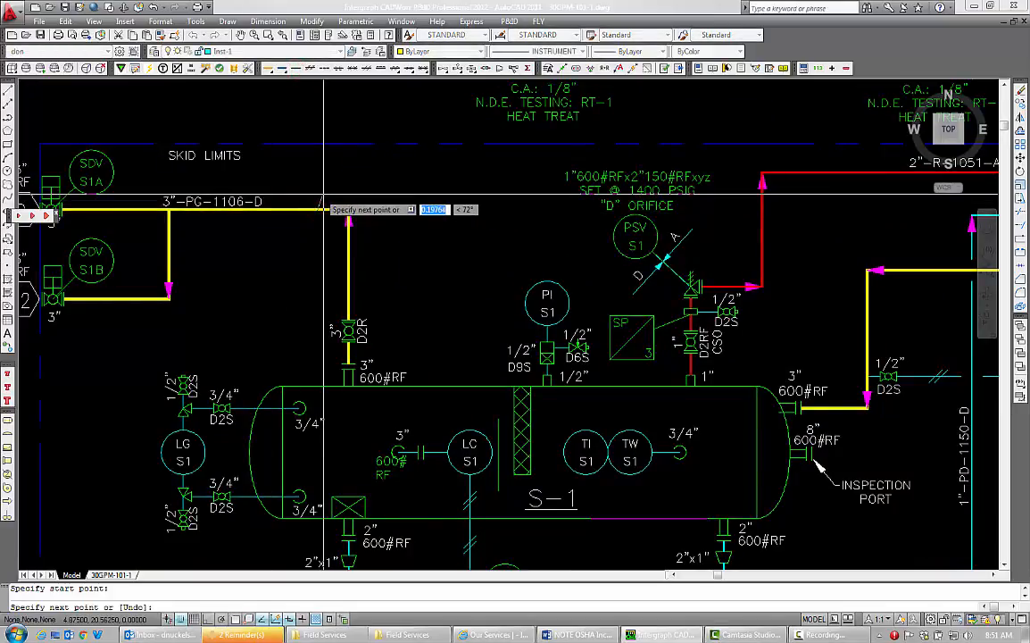
key(F8)
click(320, 188)
key(Return)
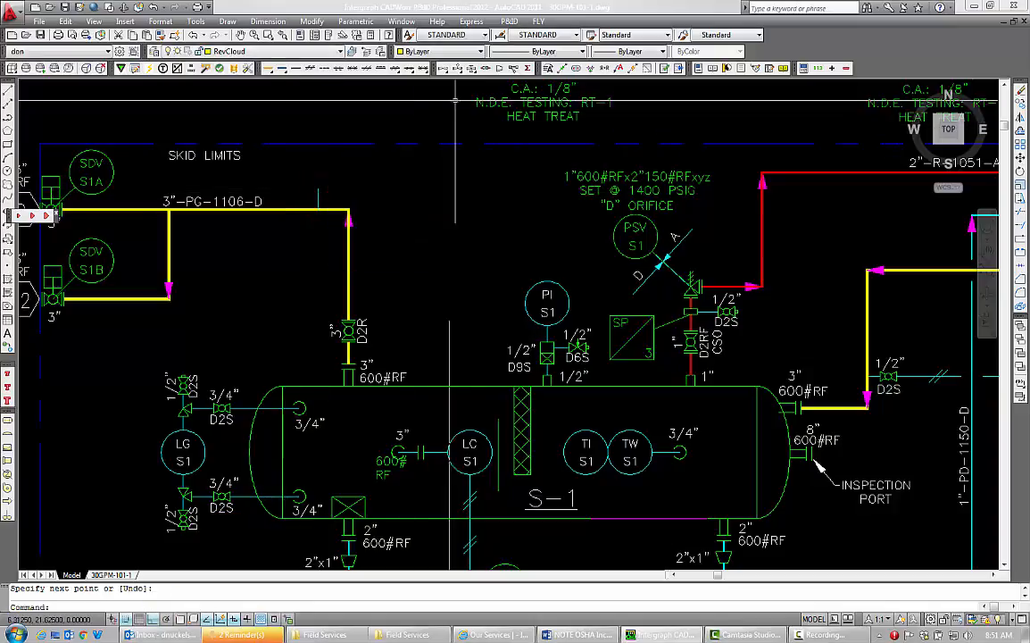
Try to insert a Ball (small w/plug) valve from the regular valves
click(443, 69)
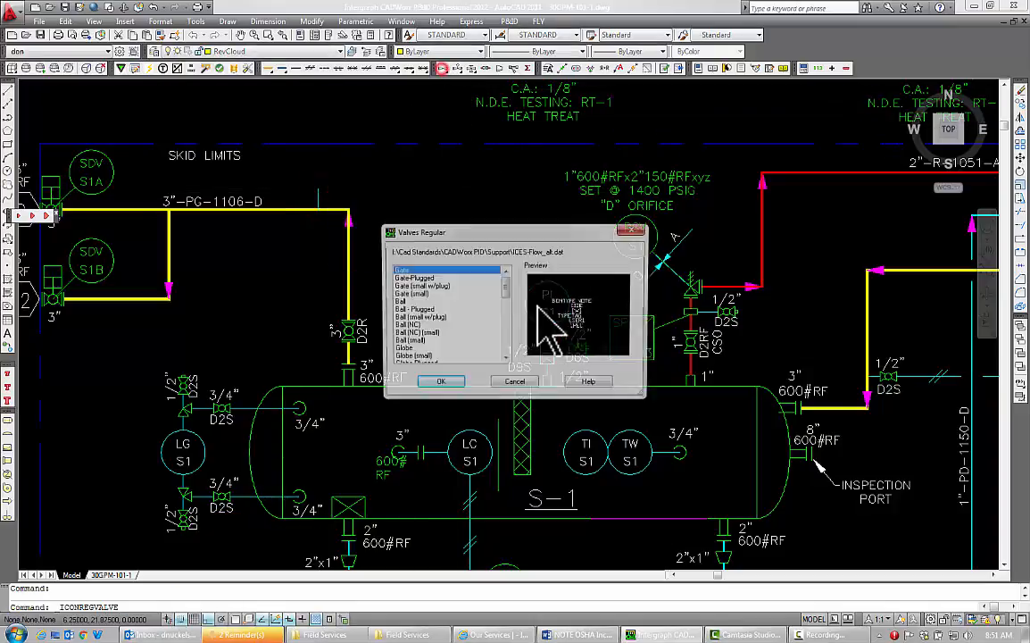
click(435, 318)
click(434, 384)
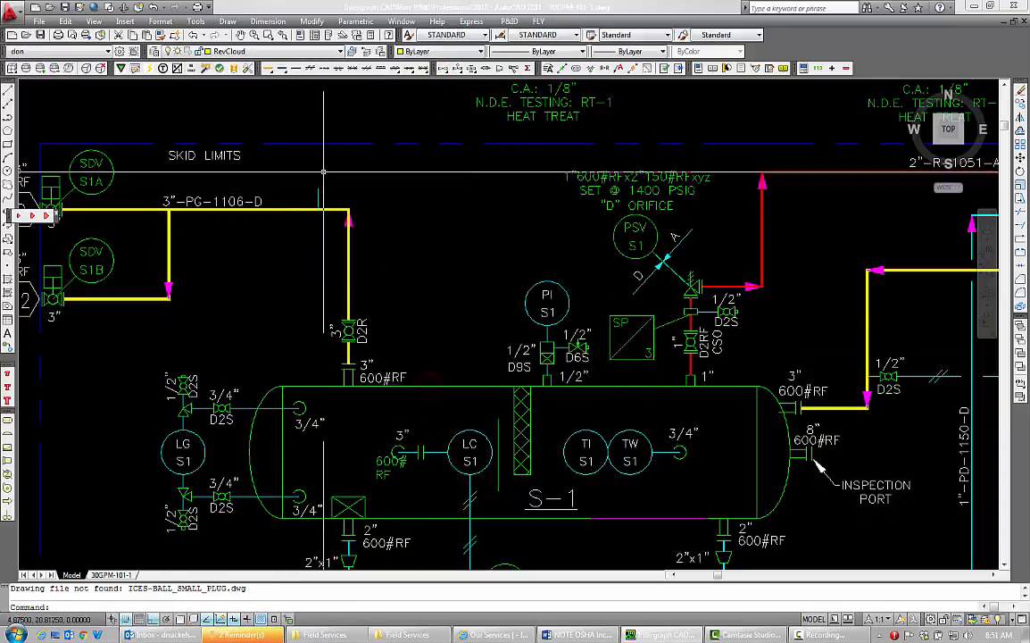
Insert a Ball (small w/plug) valve on the upper end of the short instrument line, pointing upward
click(442, 70)
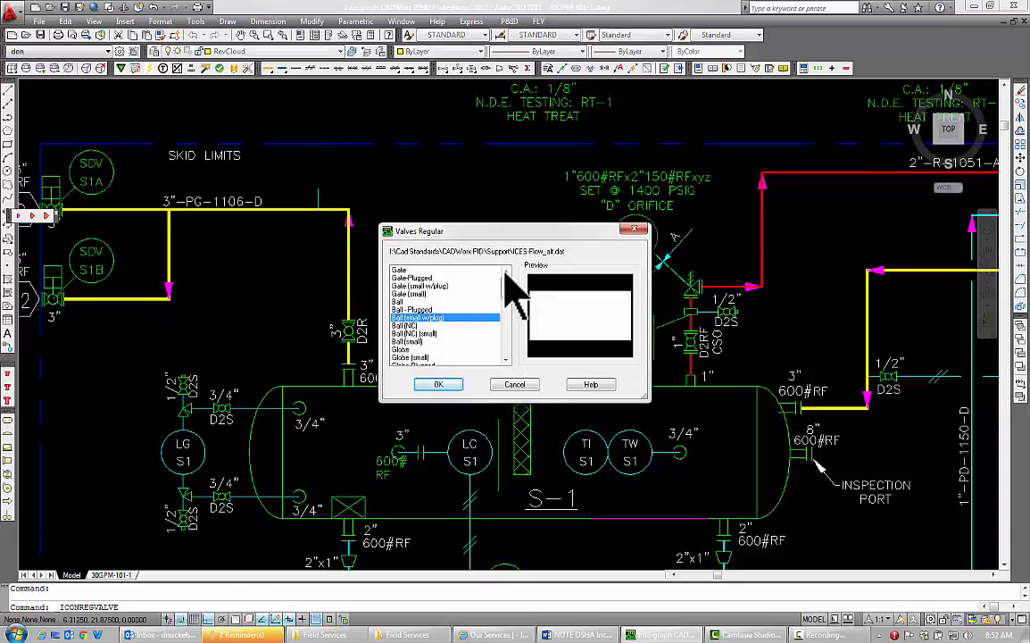
click(440, 382)
scroll(322, 189, up, 3)
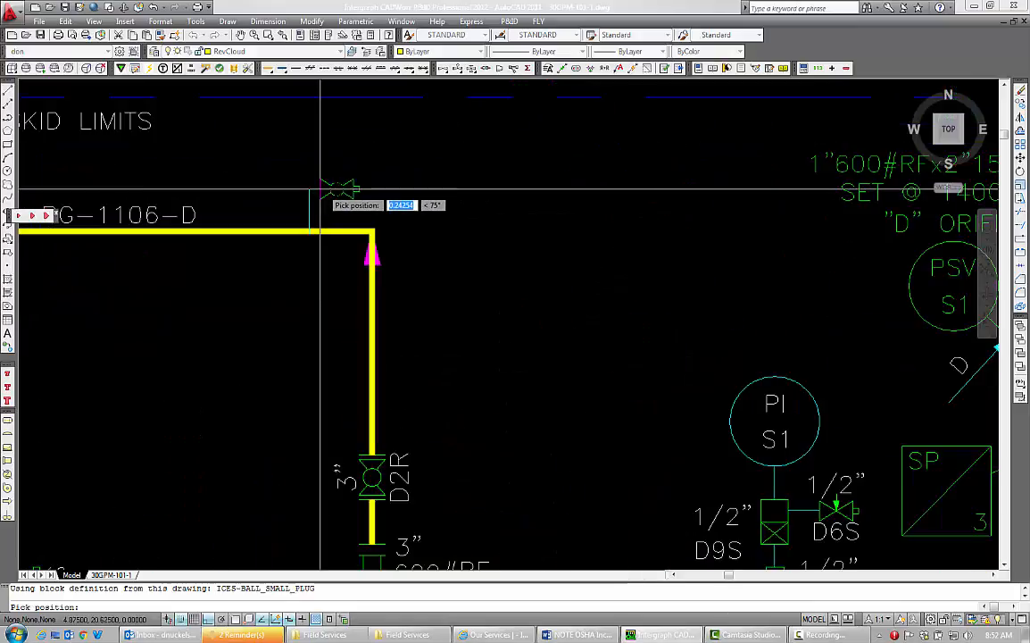
click(310, 191)
click(310, 165)
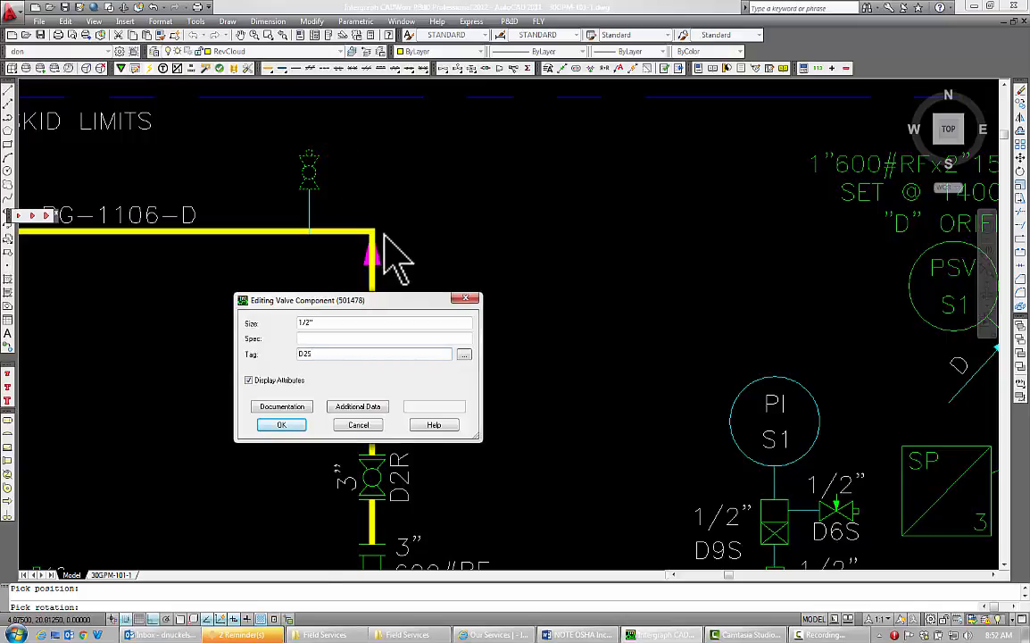
Set the plugged ball valve's size to 1/2" and tag to D2S, accepting the duplicate tag
click(276, 427)
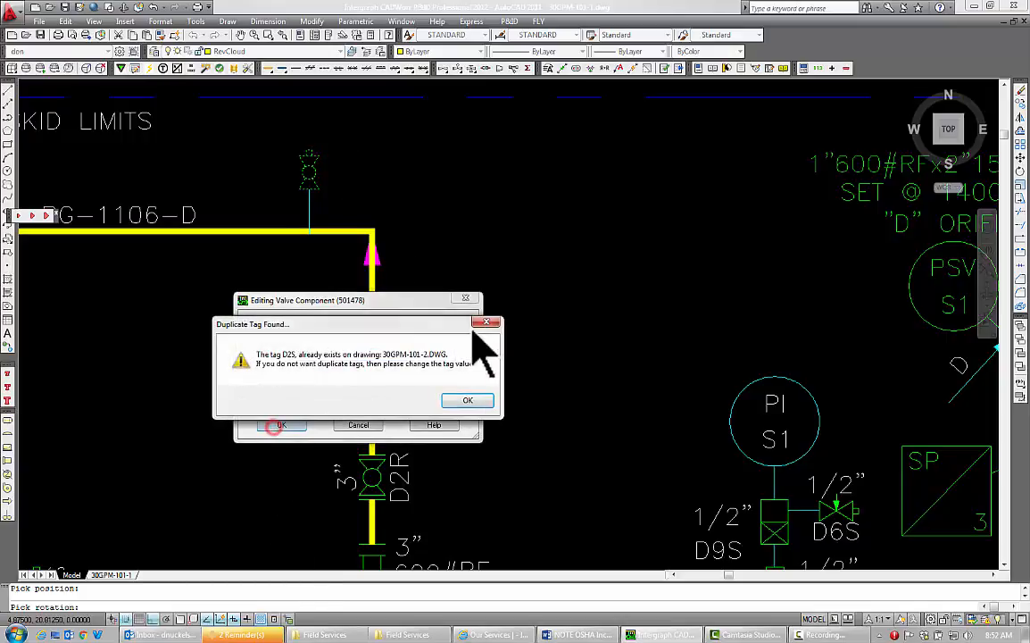
click(460, 403)
click(280, 425)
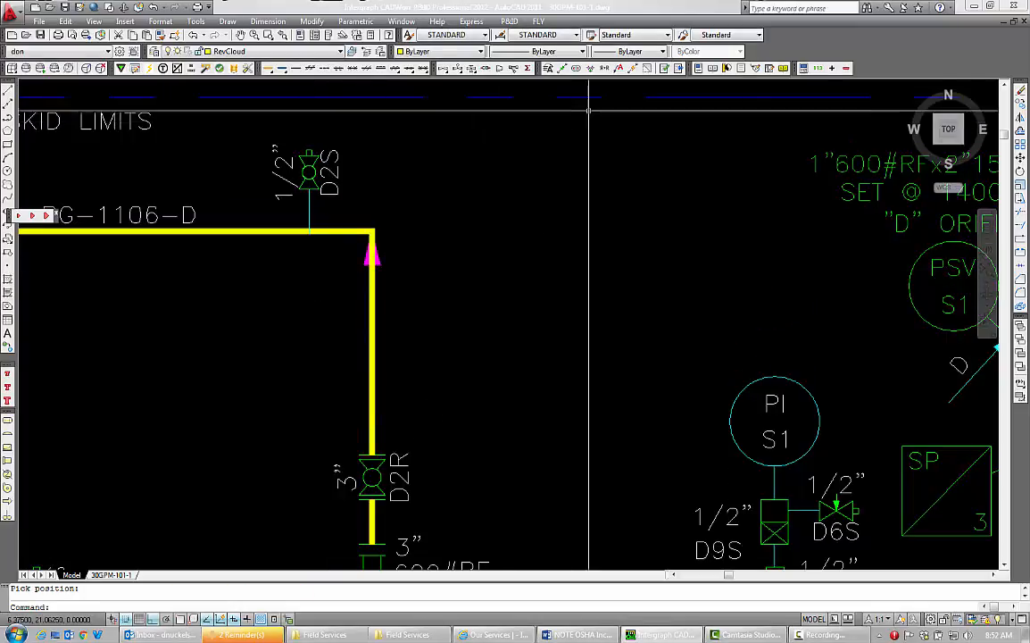
Run the combine/update/fix line command in process direction from line 3"-PG-1106-D to the new 1/2" D2S valve branch
click(561, 69)
scroll(308, 257, down, 2)
click(328, 238)
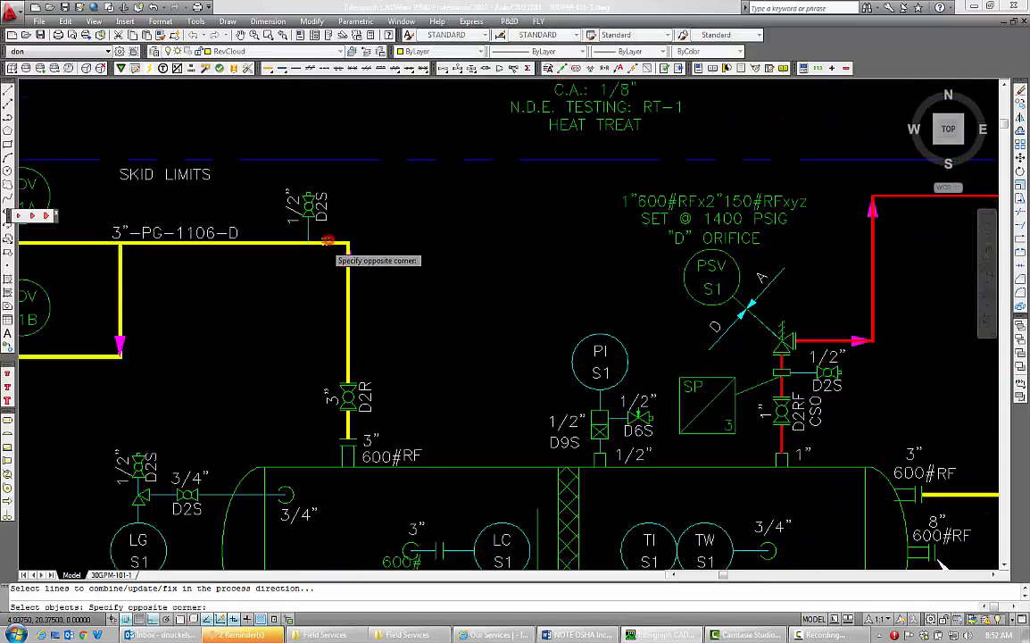
click(317, 252)
click(328, 211)
click(316, 208)
right_click(316, 207)
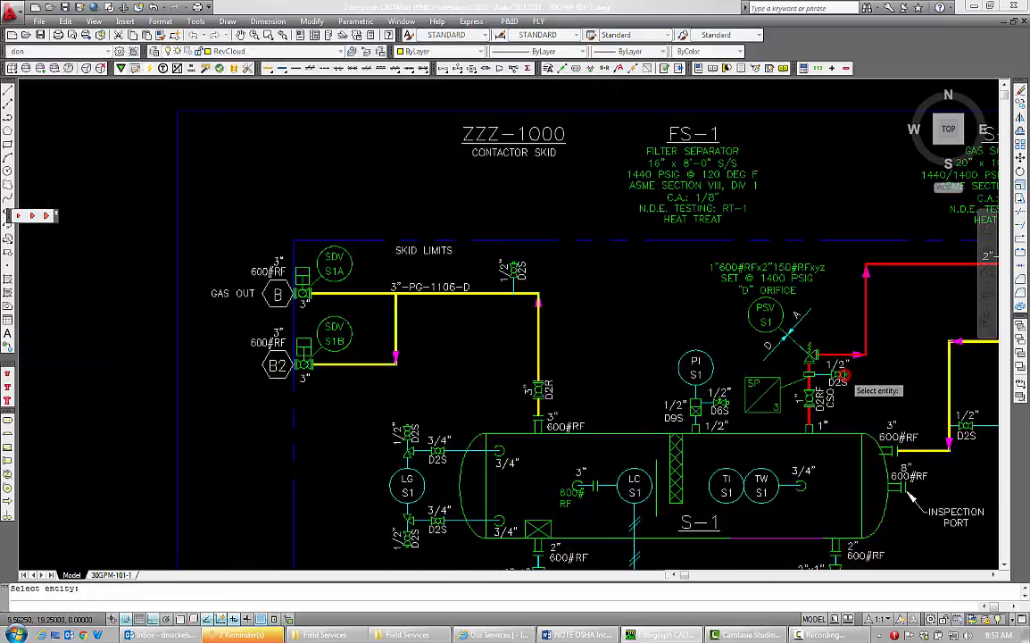
Open Copy to Similar for the 1/2" D2S valve below PSV-S1 and mark Short Desc, Long Desc and Item Number for copying
click(841, 376)
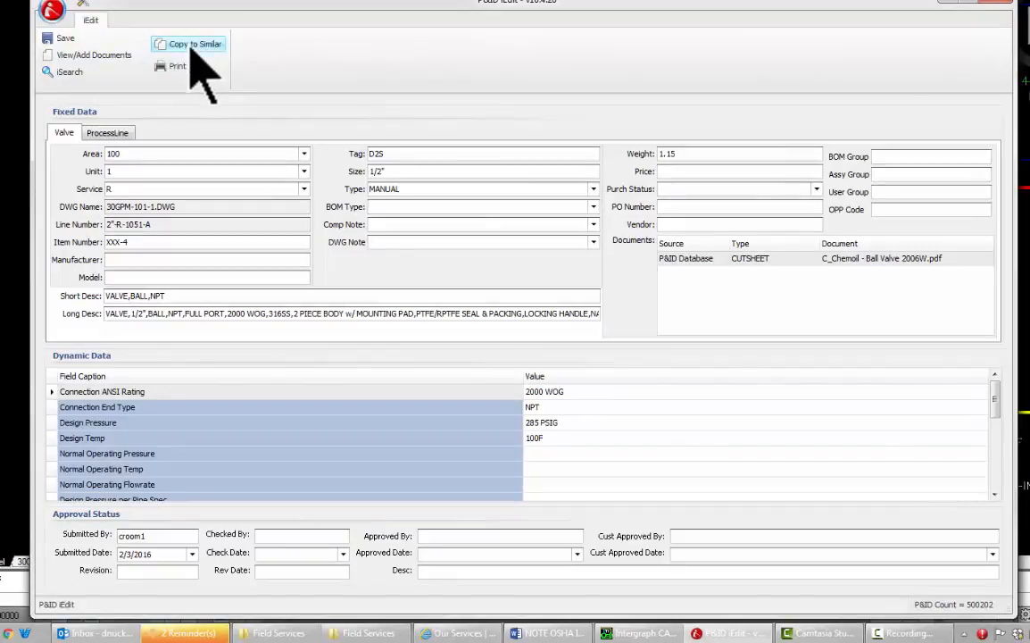
click(191, 46)
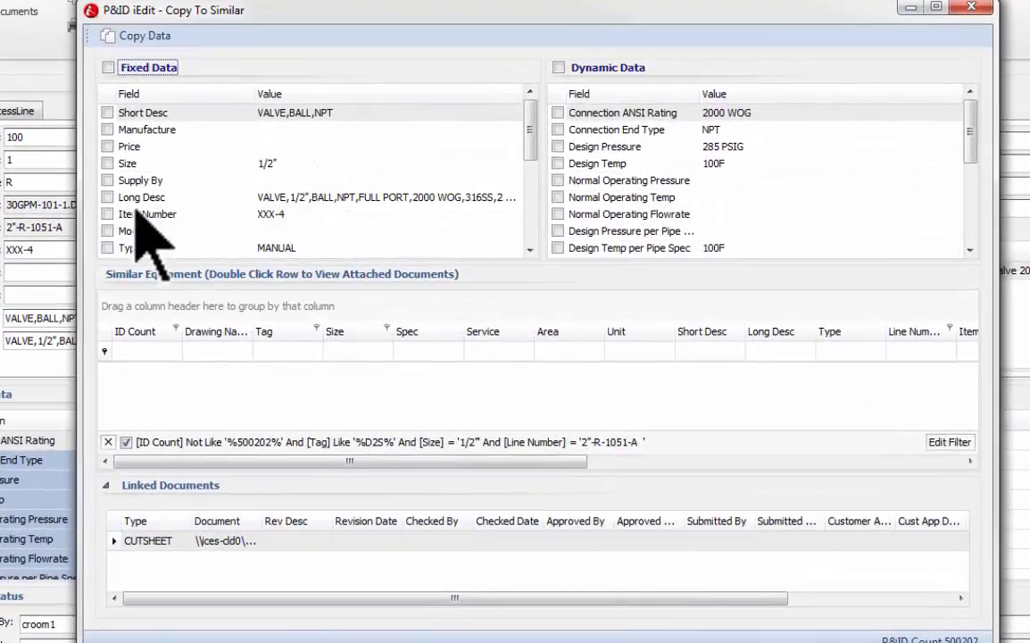
click(108, 197)
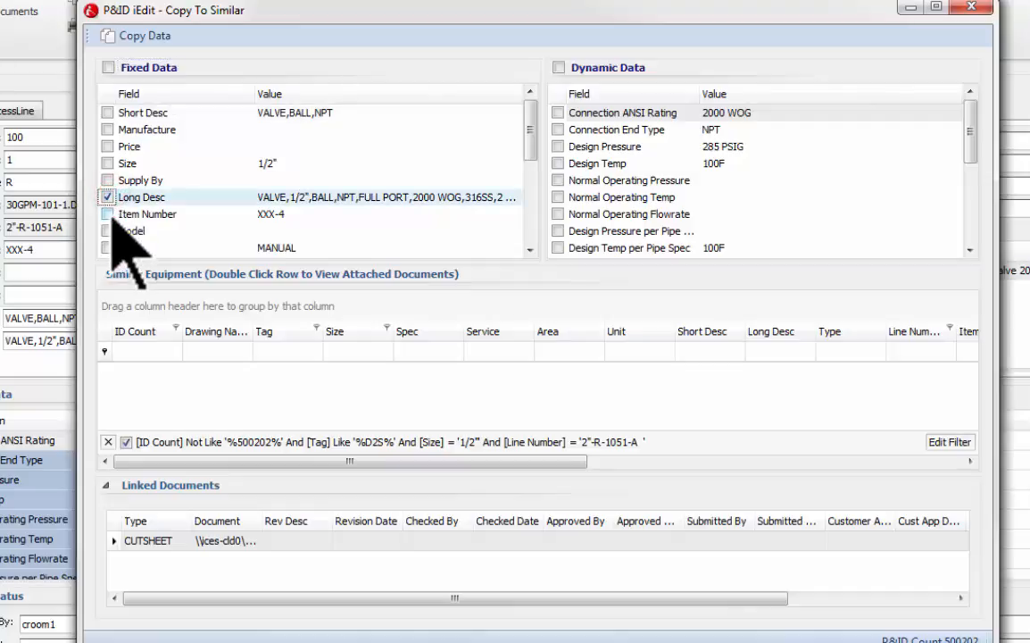
click(108, 214)
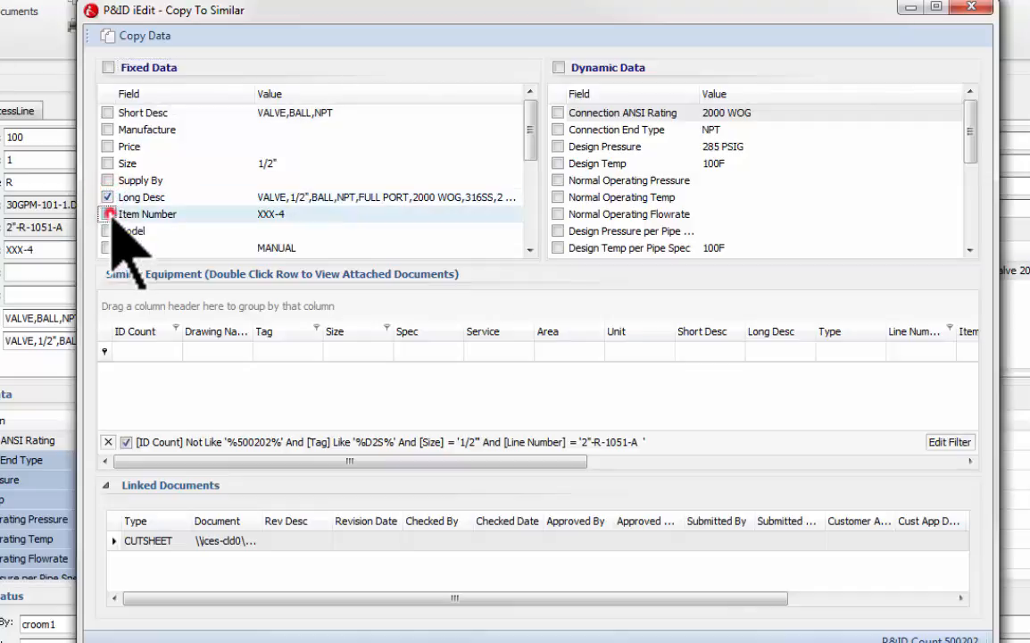
click(108, 113)
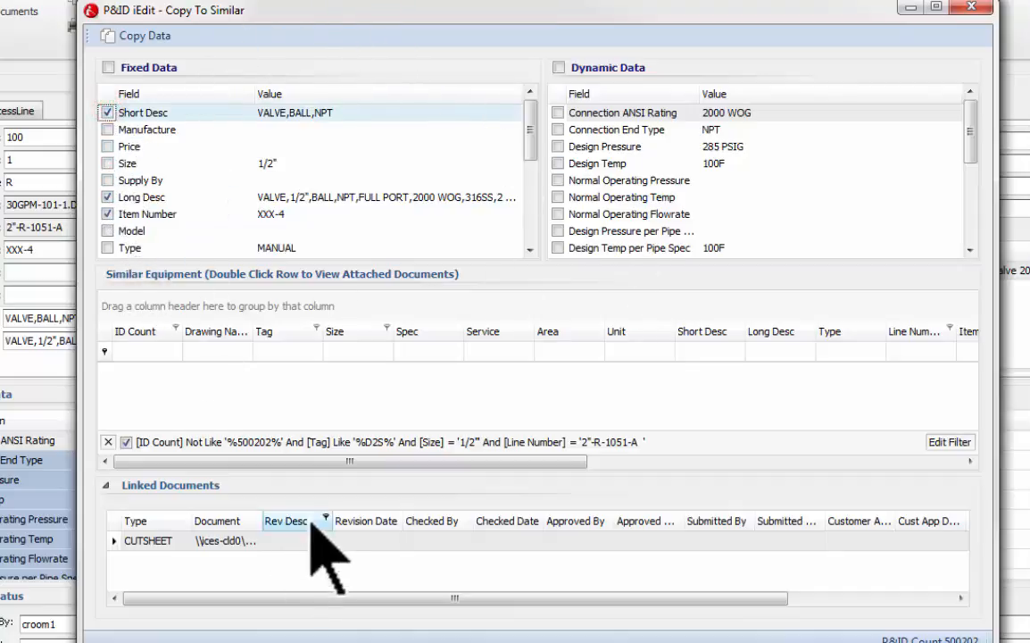
Remove the Line Number condition from the similar equipment filter and apply it
click(952, 442)
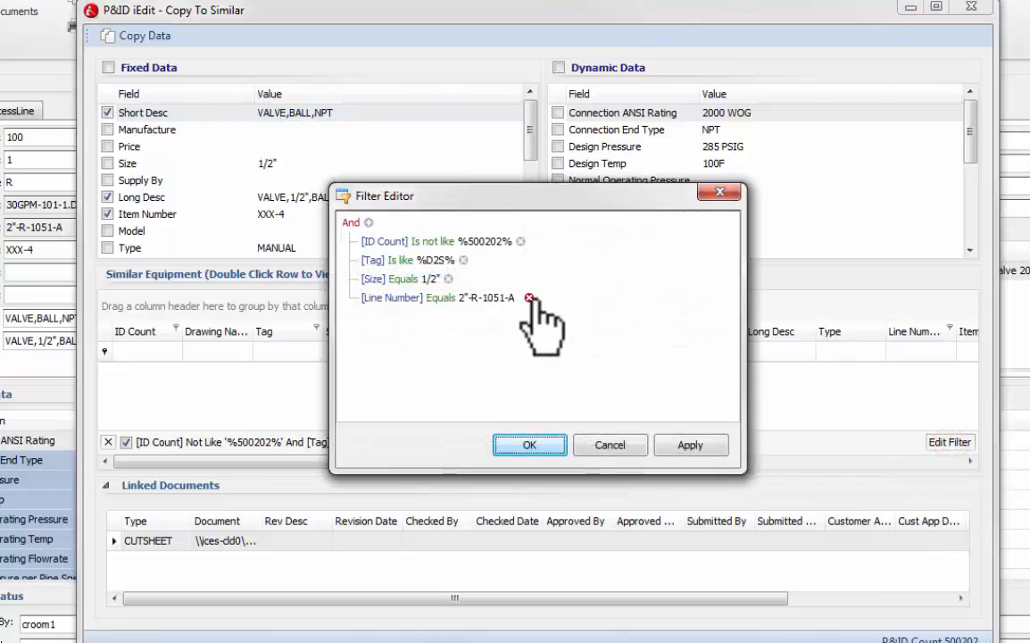
click(529, 297)
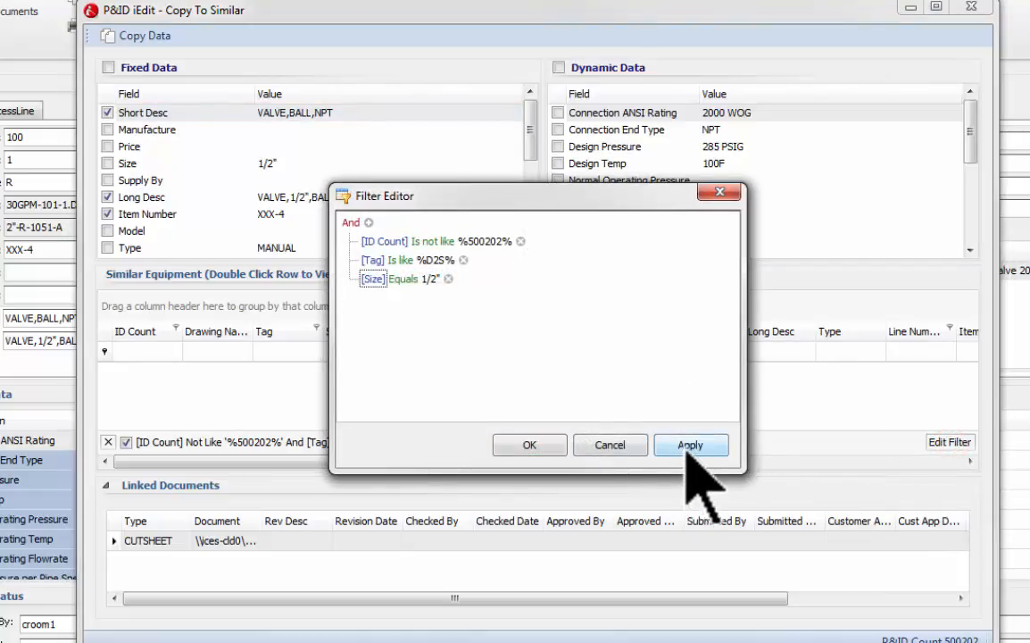
click(692, 444)
click(532, 445)
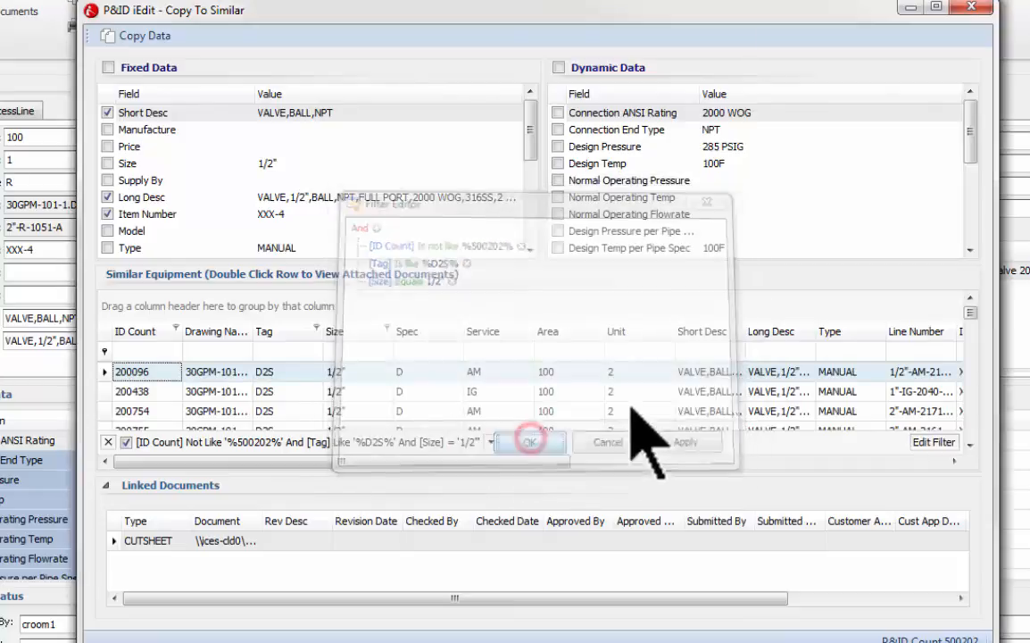
Sort the similar equipment by Short Desc and copy the marked data to the D2S valve on line 3"-PG-1106-D
click(721, 328)
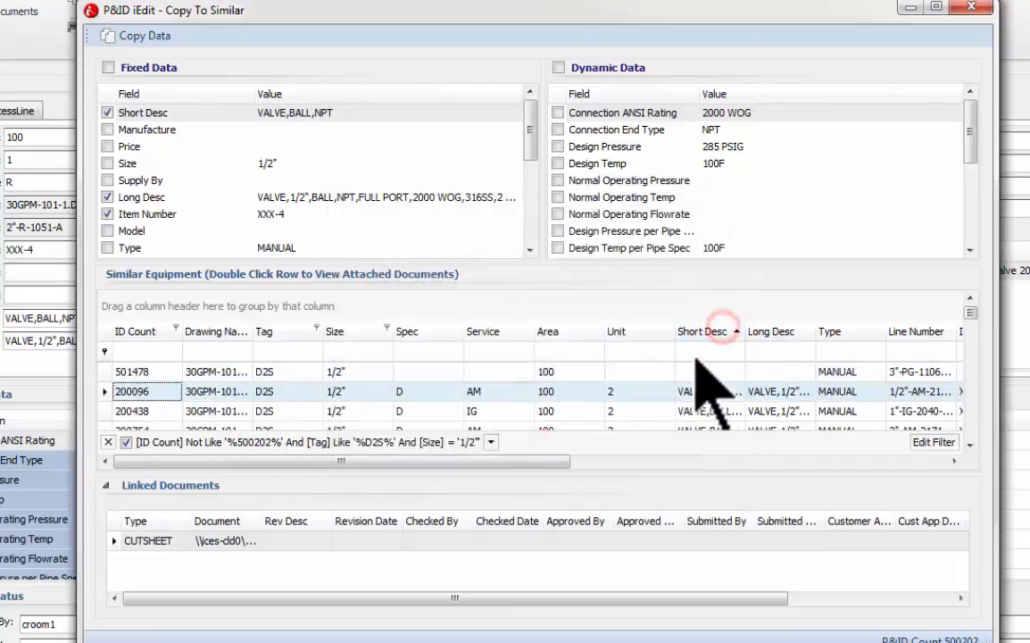
click(702, 372)
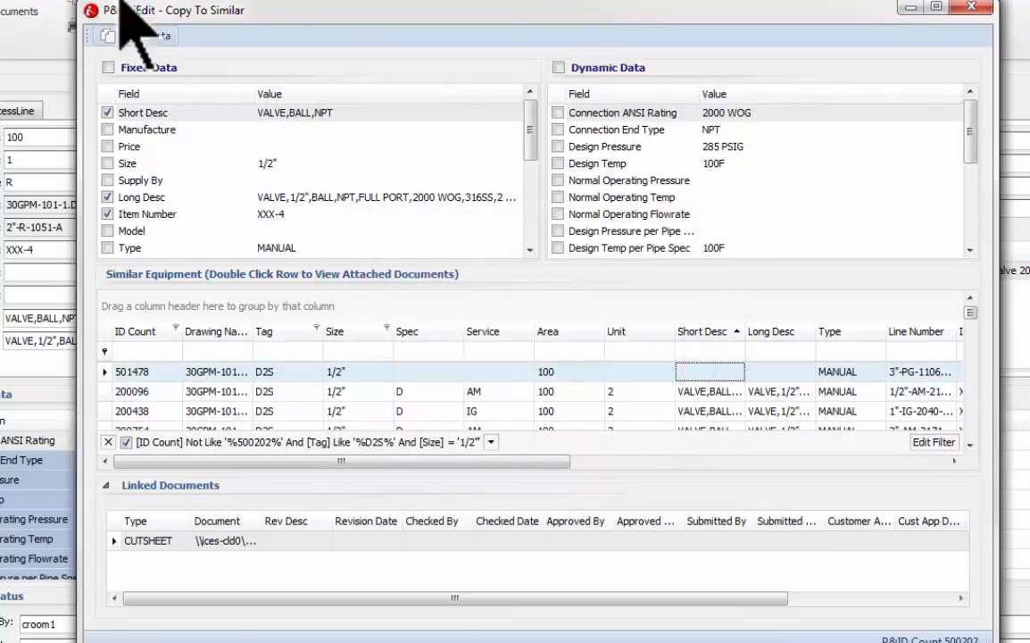
click(139, 36)
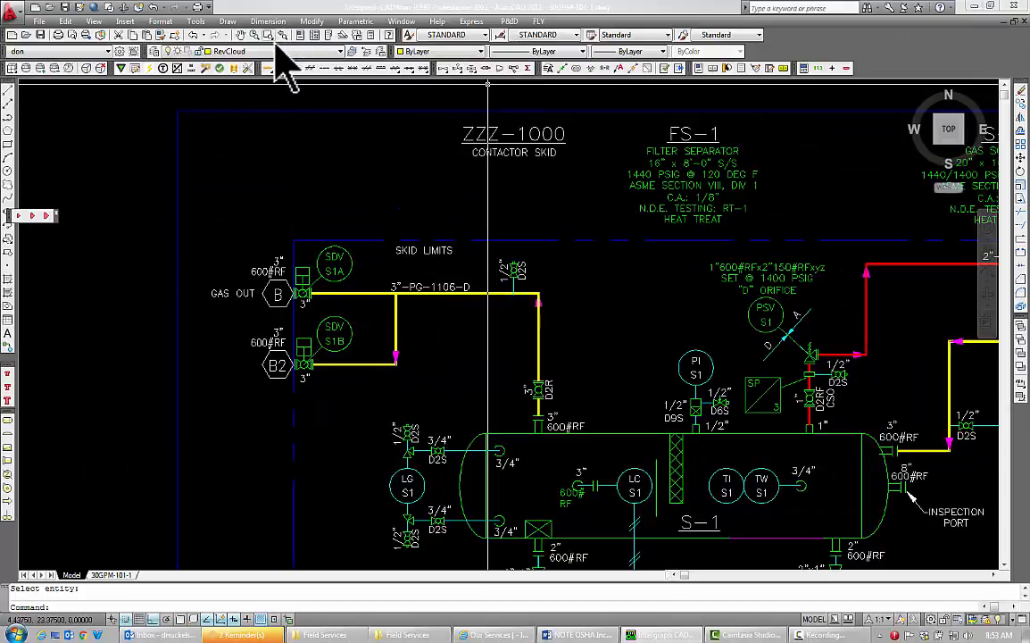
Examine the component data of the new D2S valve on line 3"-PG-1106-D and close its record
click(134, 69)
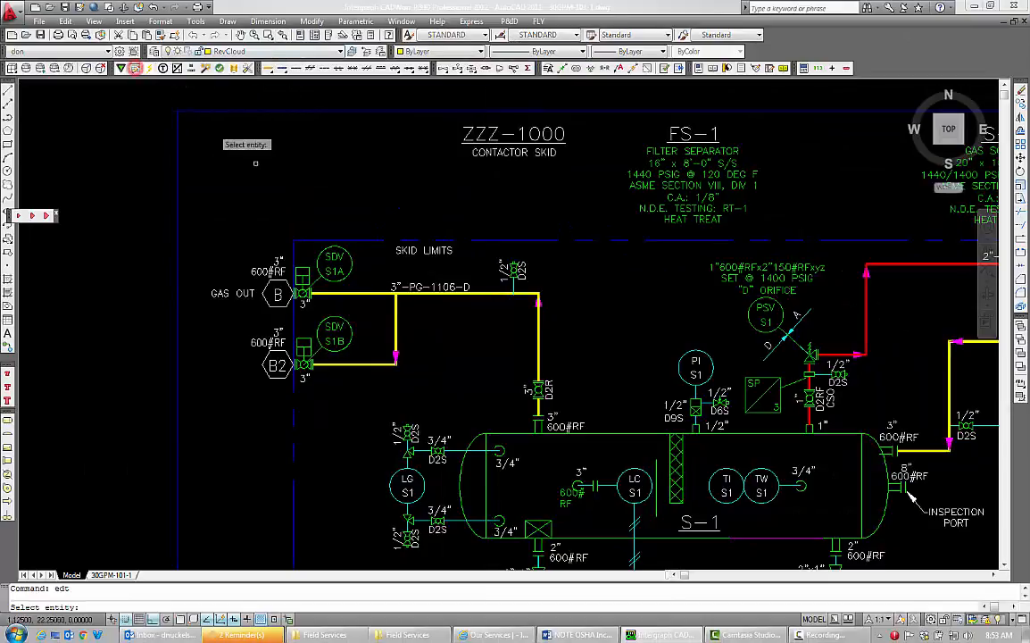
click(516, 270)
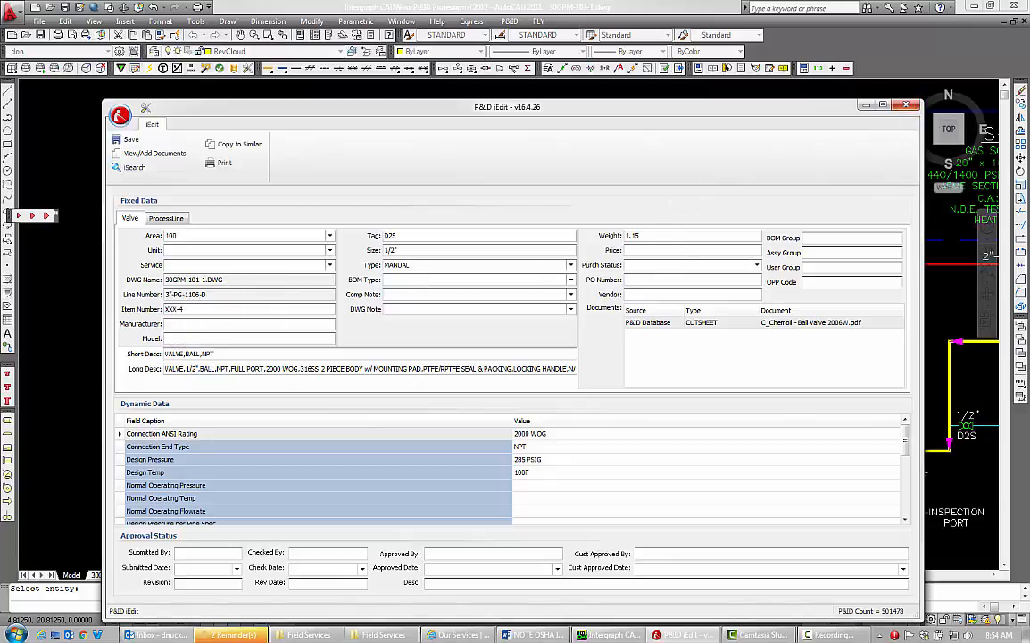
click(907, 105)
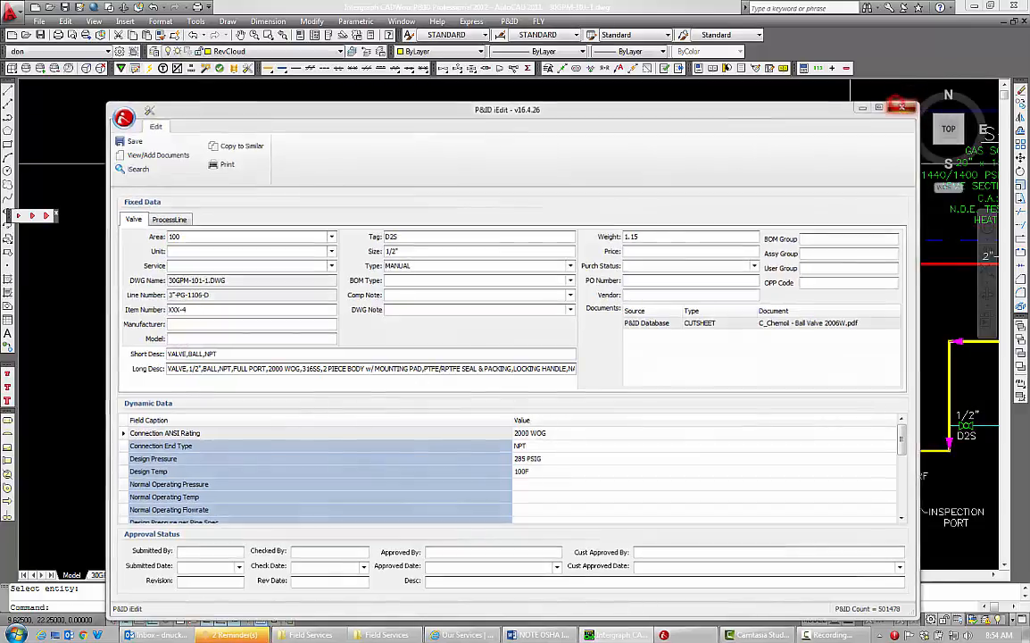
Set the spec of the 1"-PD-1132-A drain line below FS-1 to A-SS
scroll(534, 156, up, 2)
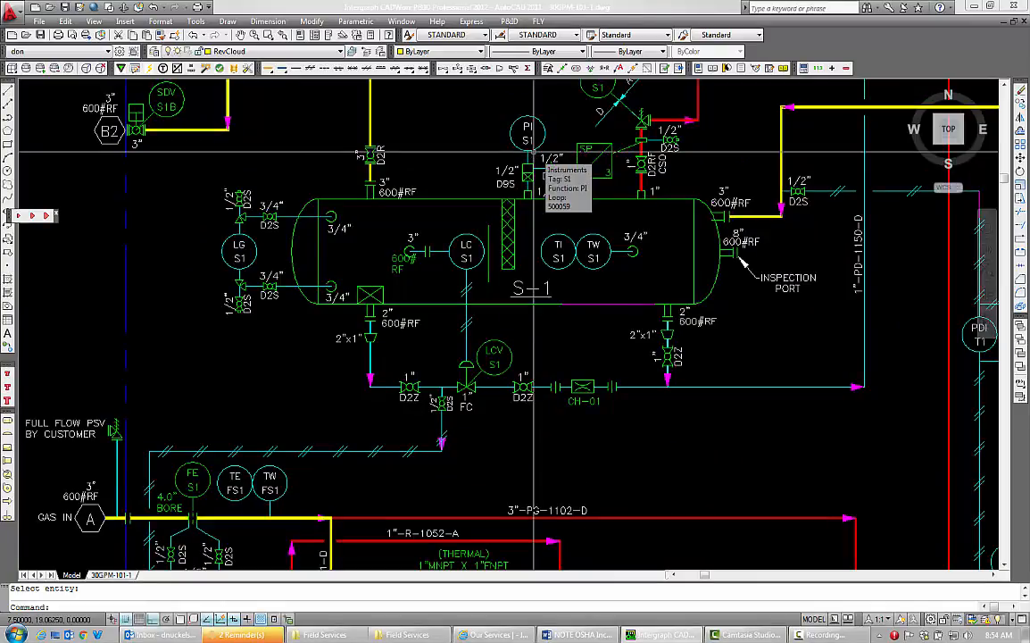
scroll(534, 157, down, 5)
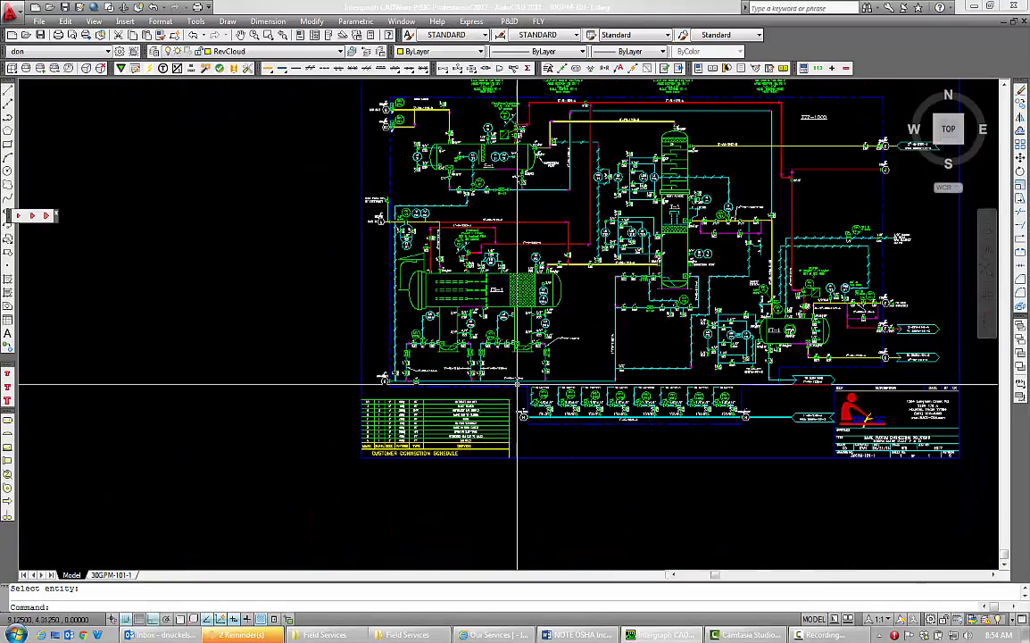
scroll(545, 370, up, 4)
click(543, 380)
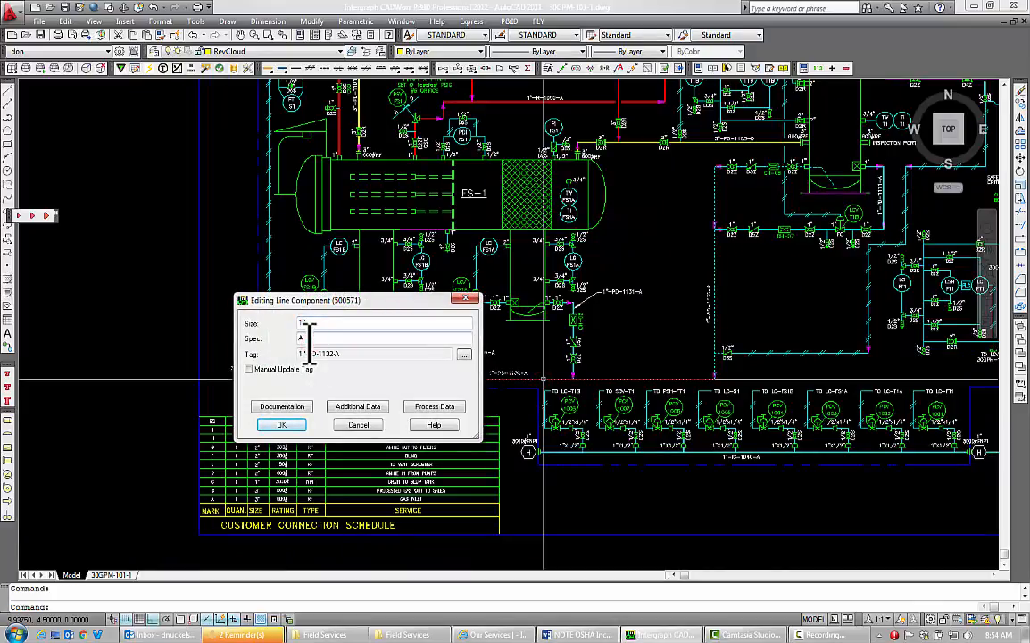
key(Return)
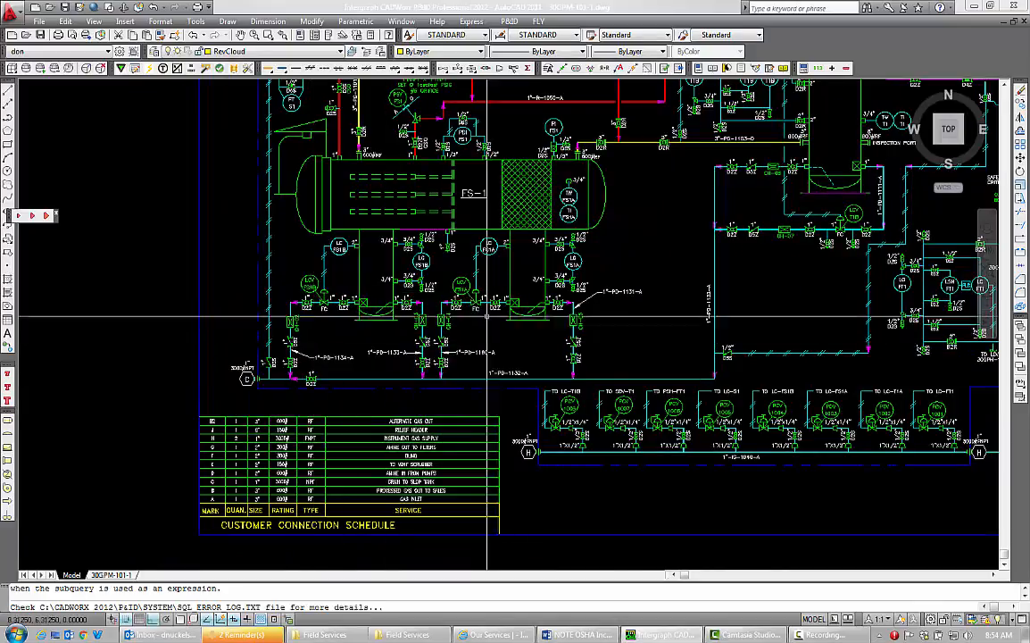
key(Return)
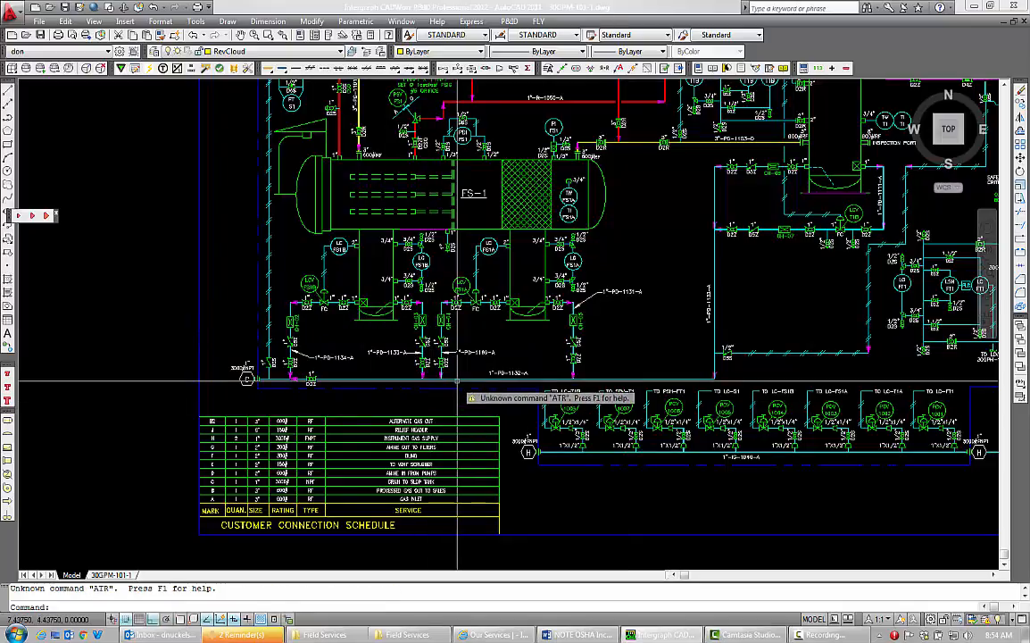
Place a new line number tag above the horizontal run of the PD-1132 drain line, near its vertical riser
click(619, 70)
scroll(661, 420, up, 2)
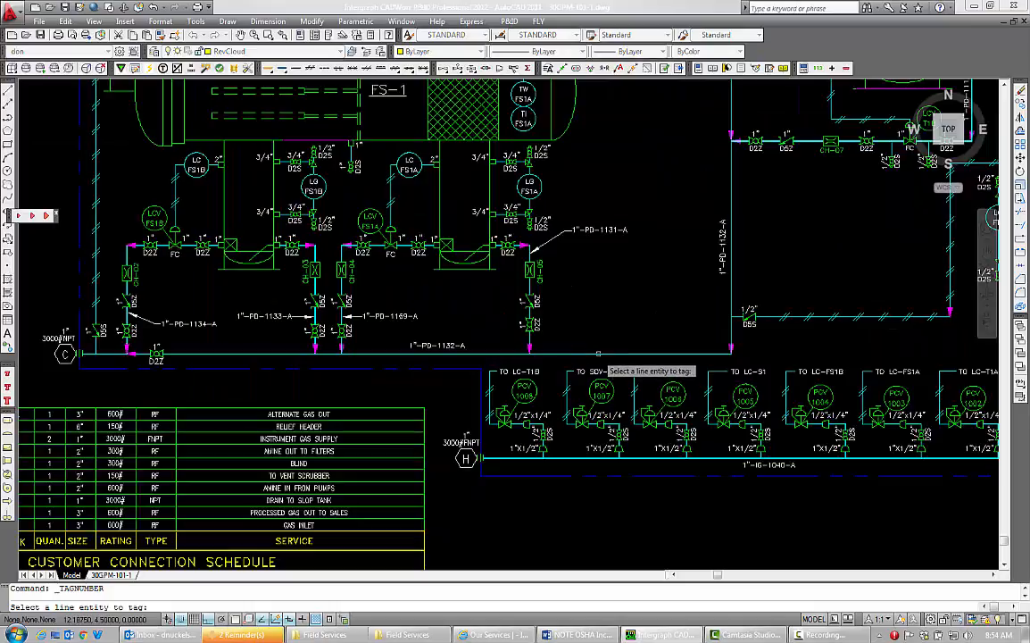
click(599, 353)
click(661, 346)
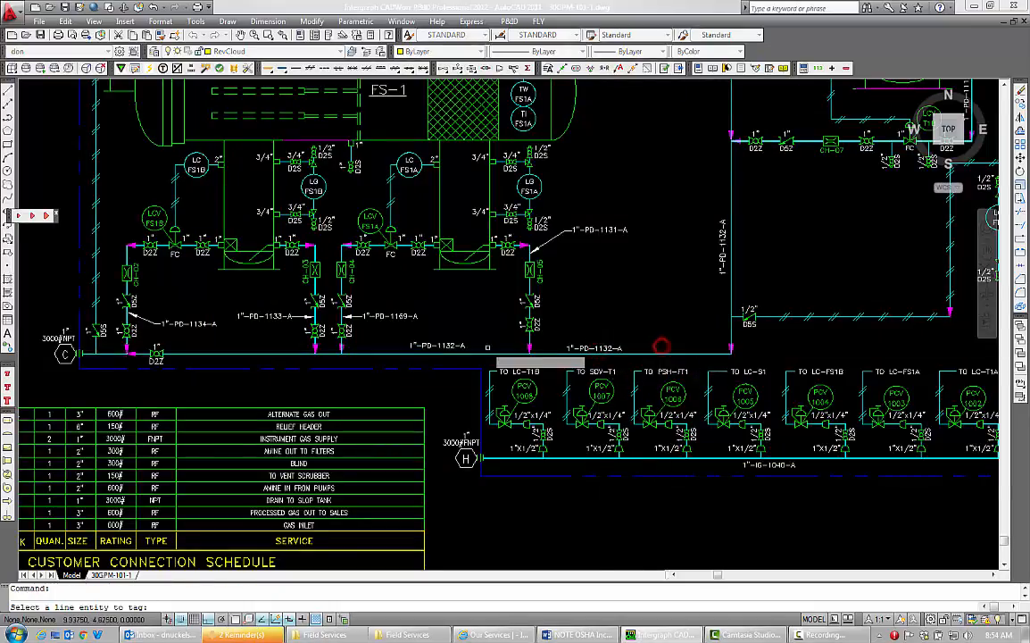
click(487, 347)
click(485, 351)
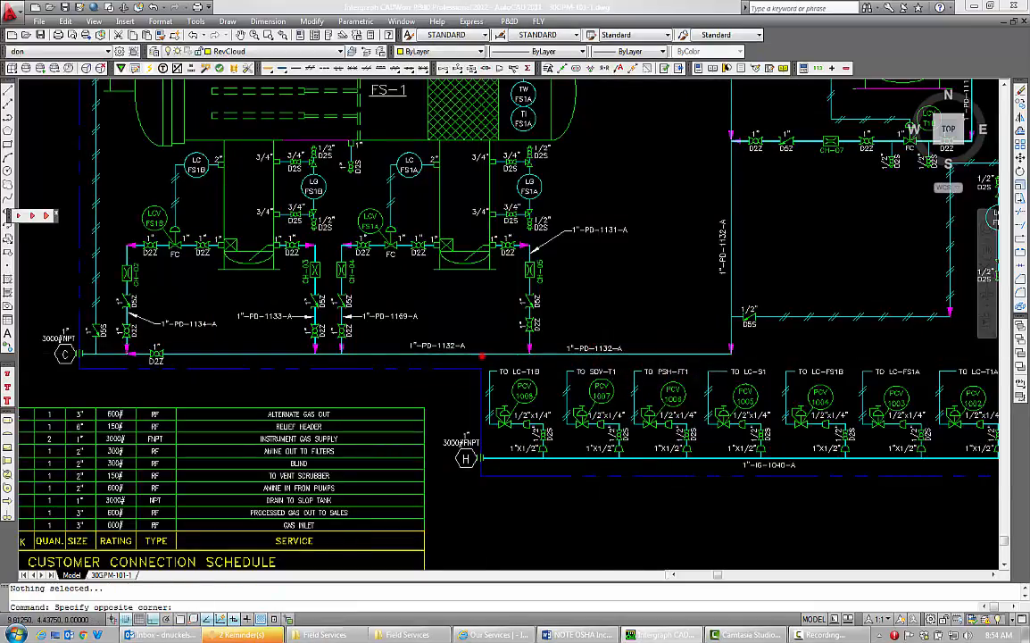
key(Escape)
Erase the old tag label on the PD-1132 line's horizontal run and reapply the line's A-SS spec
double_click(472, 354)
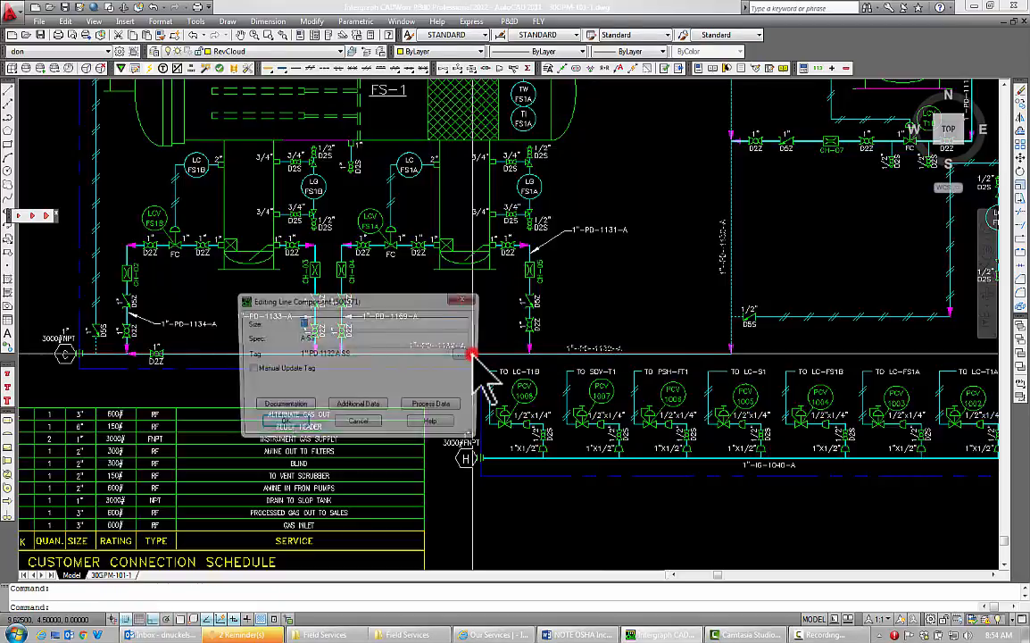
click(282, 425)
click(445, 345)
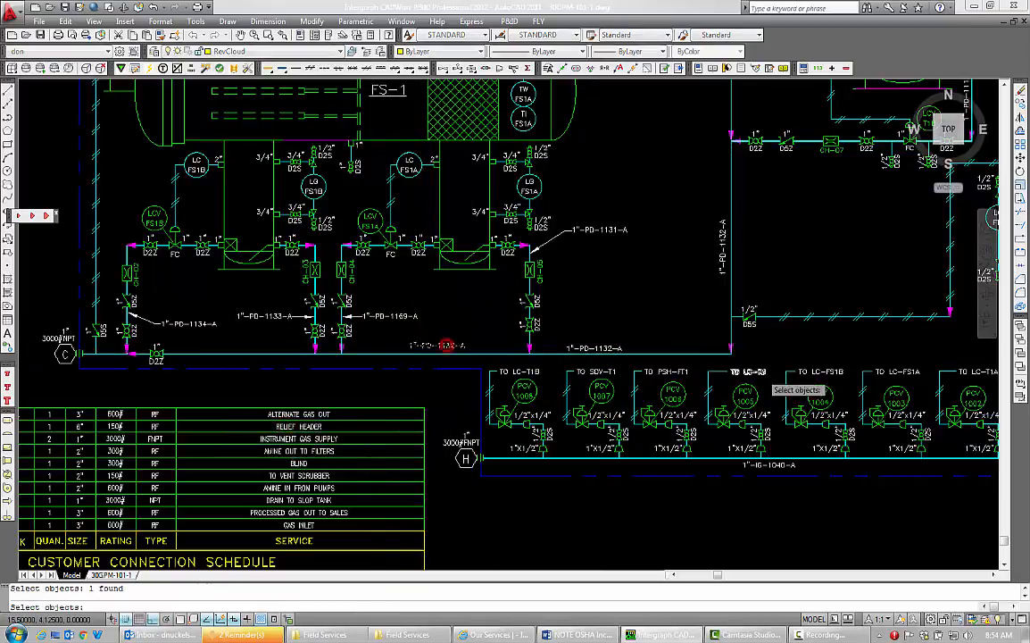
key(Return)
double_click(731, 295)
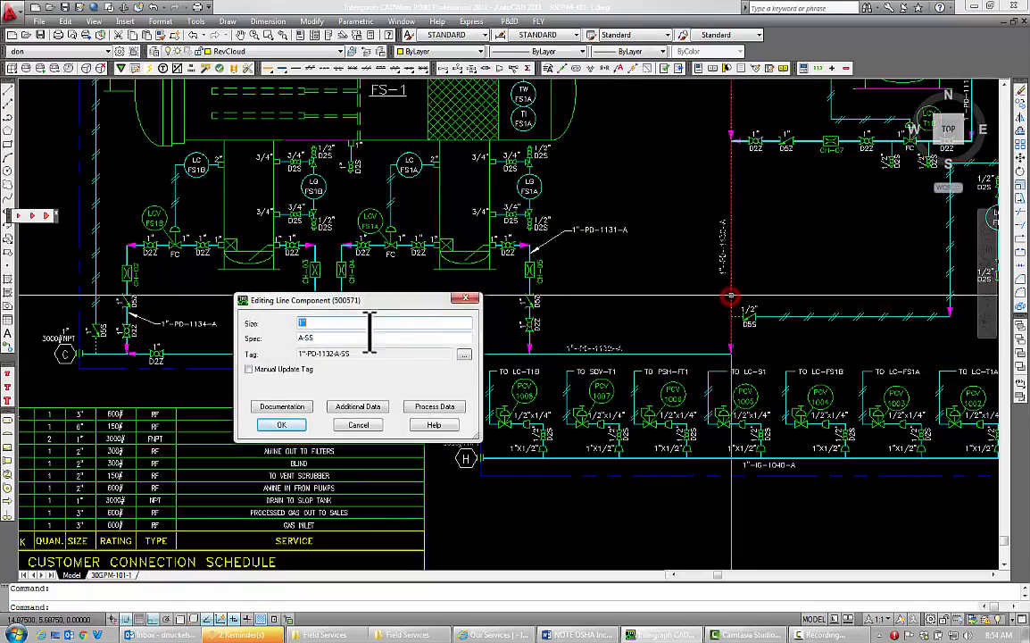
click(298, 425)
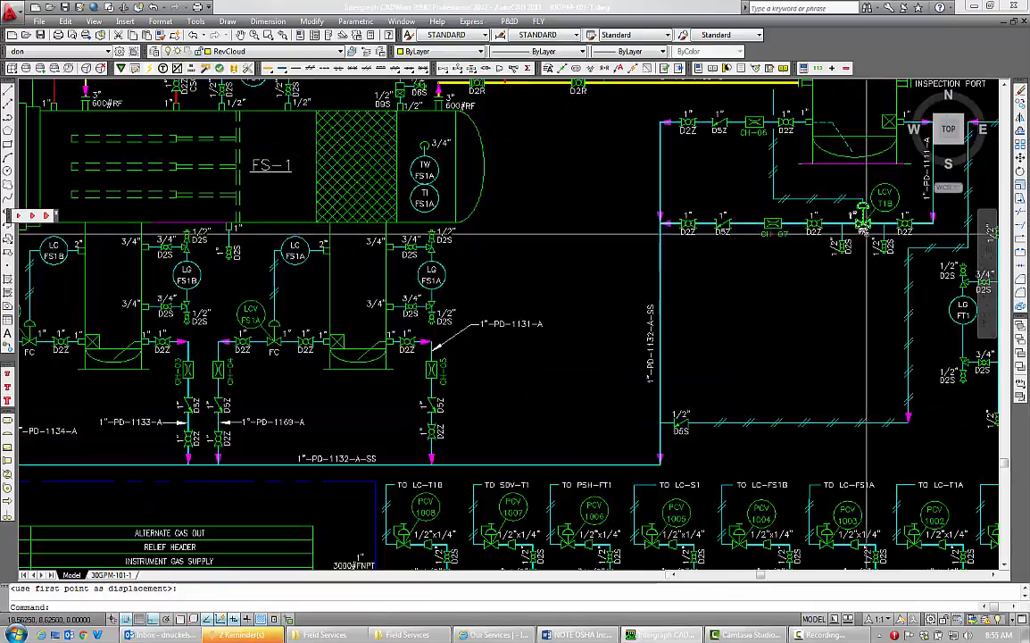
Examine the additional data of control valve LCV-T1B, including its long description, and close the dialogs
click(862, 234)
click(862, 227)
double_click(862, 233)
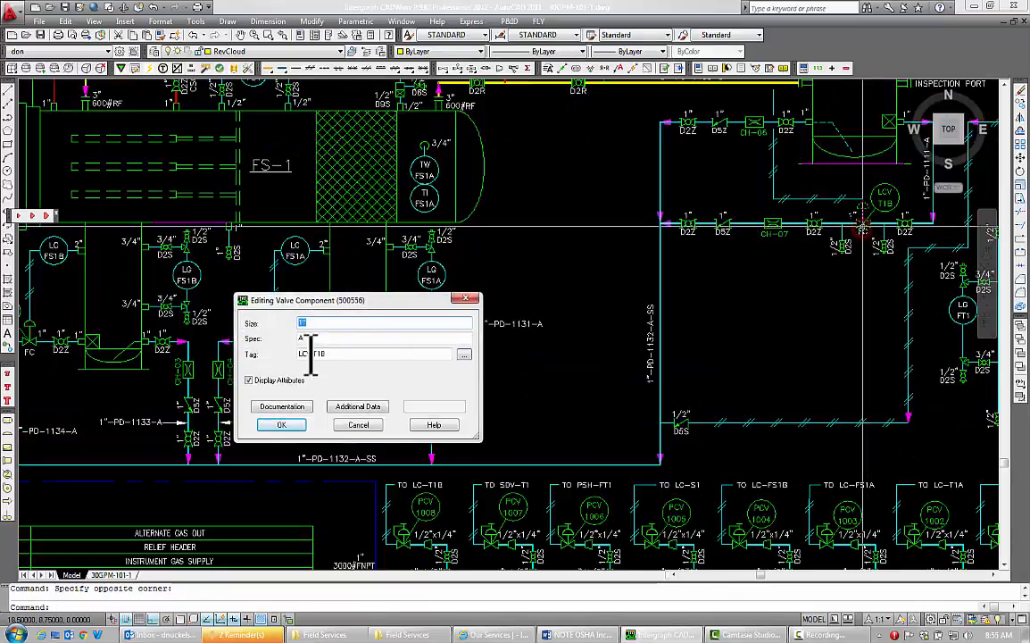
click(351, 408)
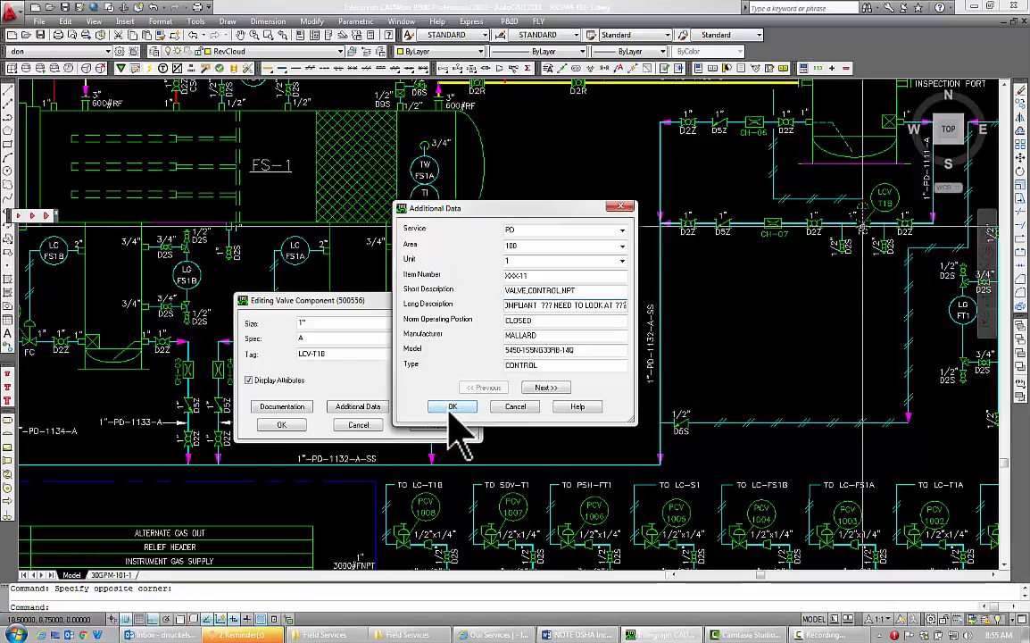
click(451, 407)
click(281, 425)
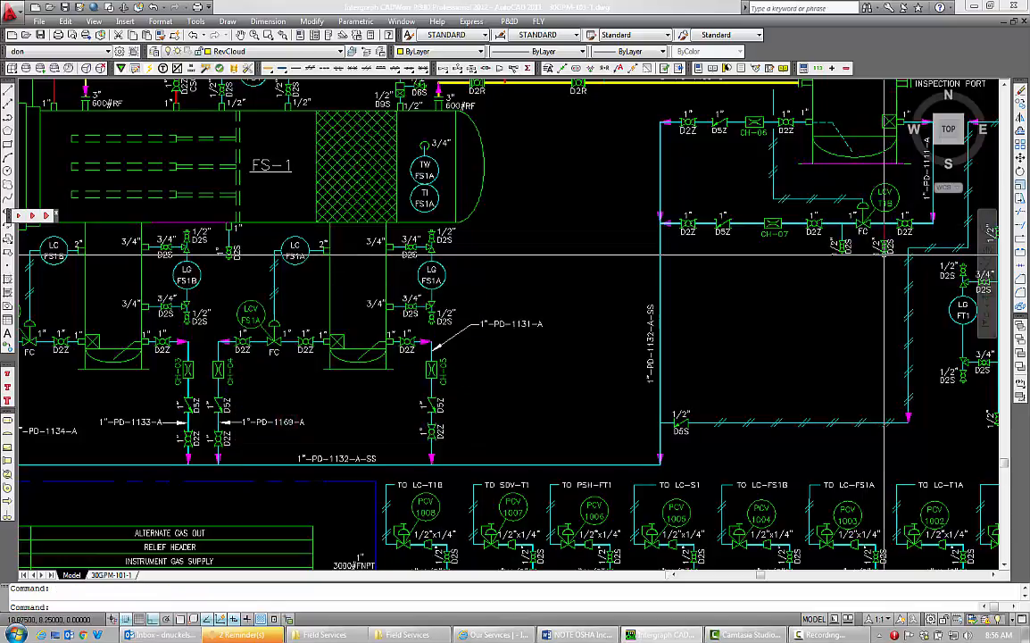
Set the spec of the 1"-PD-1111-A line to A-SS
middle_drag(881, 257, 734, 307)
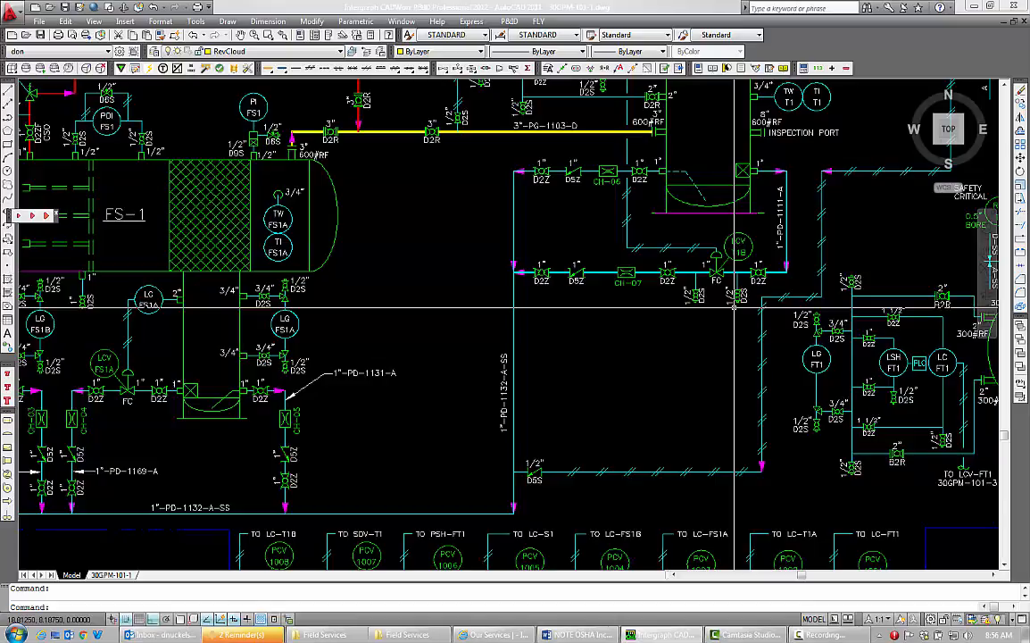
double_click(786, 182)
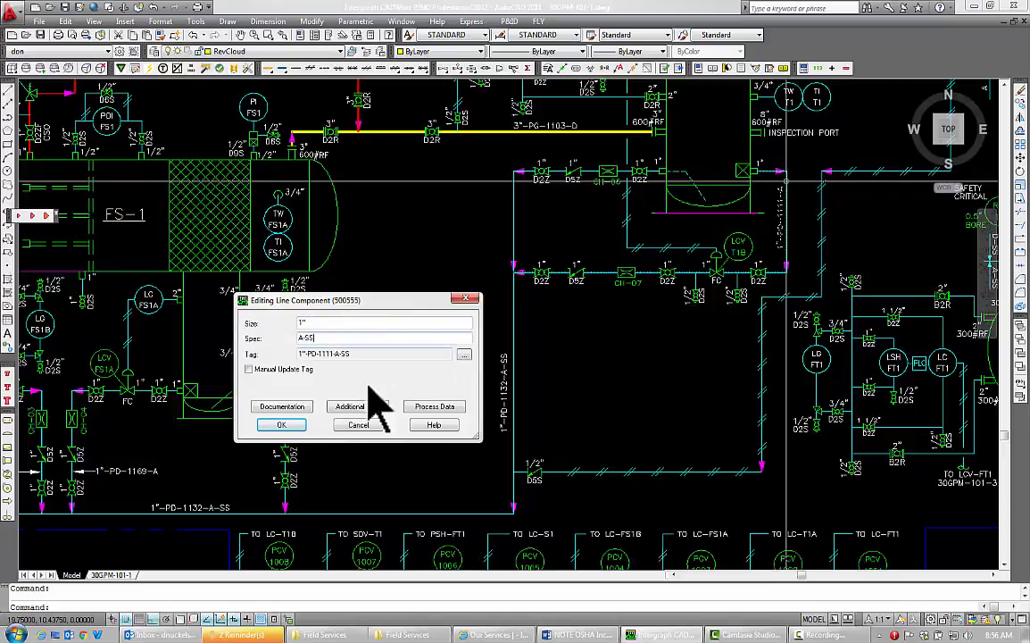
click(282, 425)
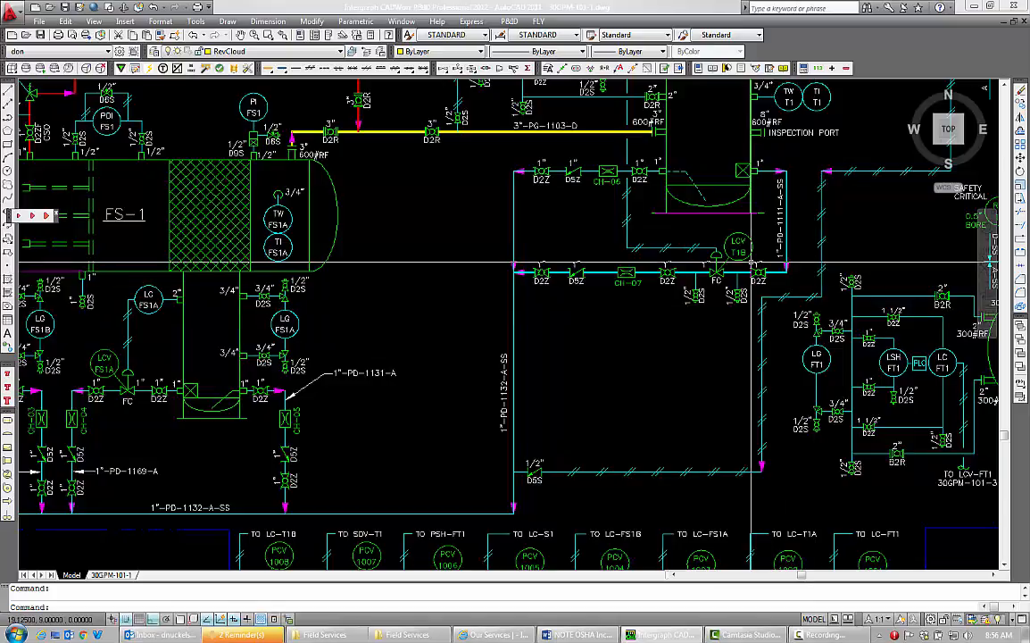
Save the drawing with its full extents in view
text(z)
key(Return)
text(e)
key(Return)
key(ctrl+s)
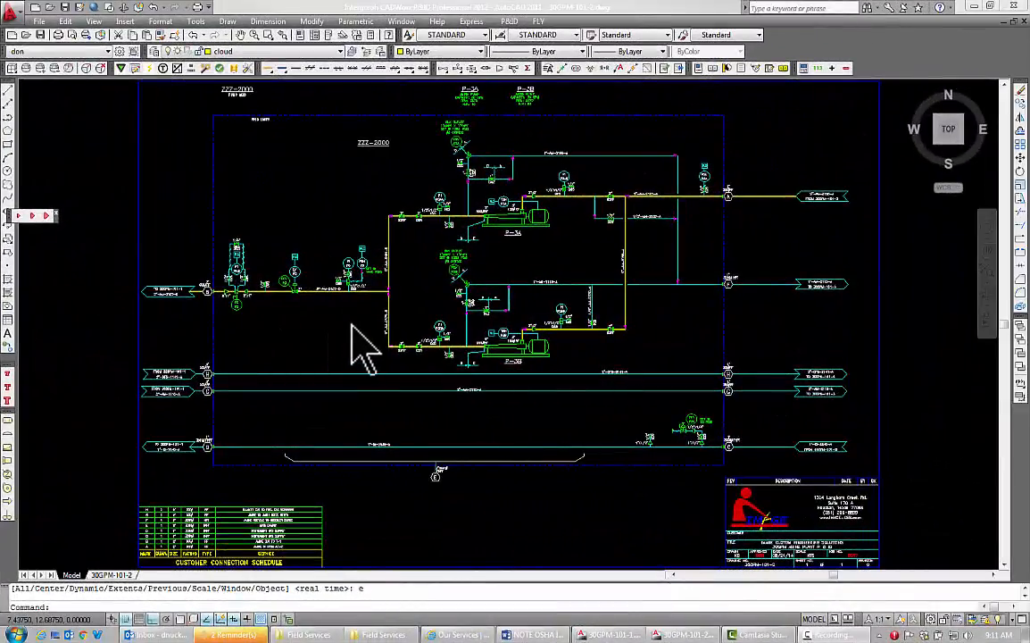
Stretch the pump section, right-hand instruments, connections and skid limit to the right, using a stepped crossing polygon that keeps the inlet instruments in place
text(s)
key(Return)
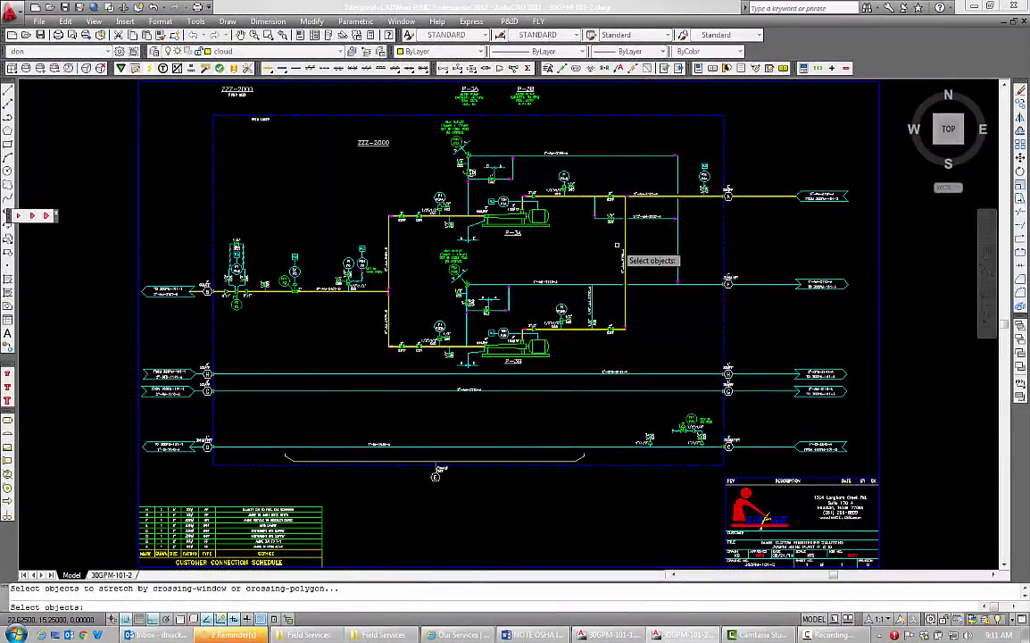
text(cp)
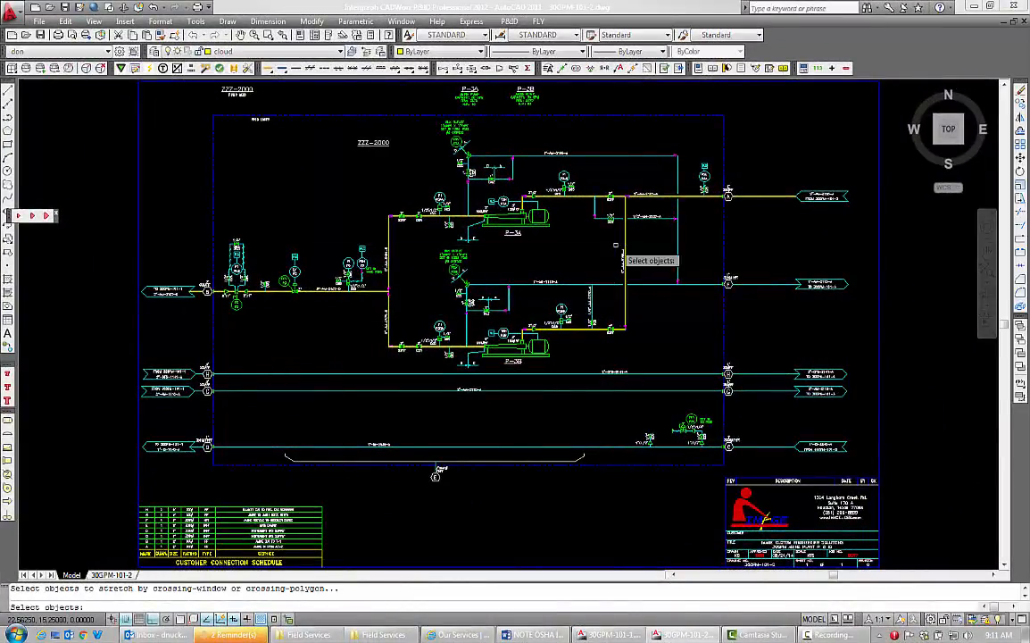
key(Return)
click(735, 116)
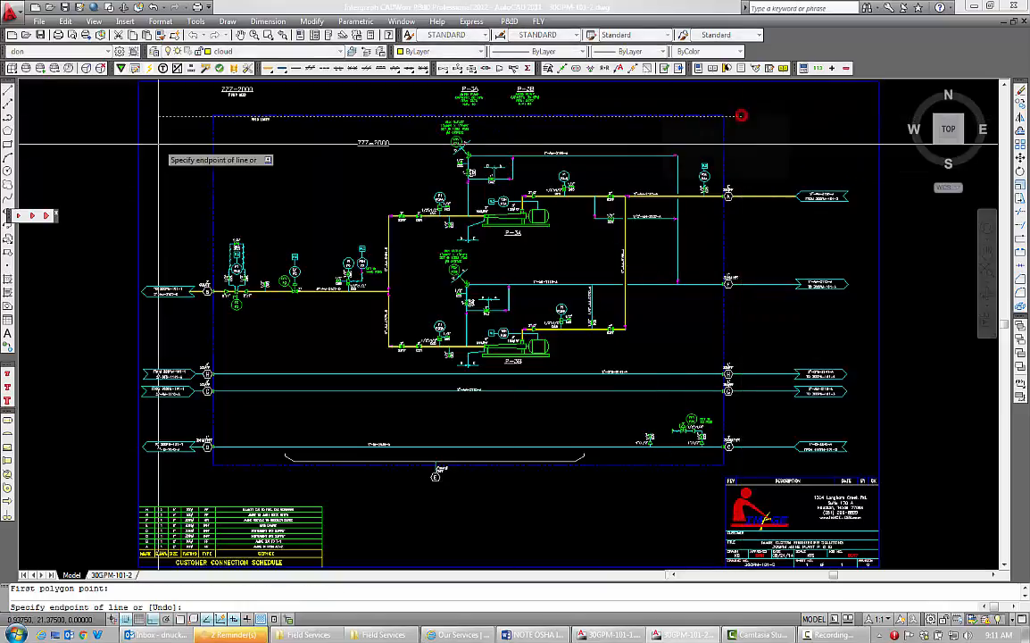
click(311, 116)
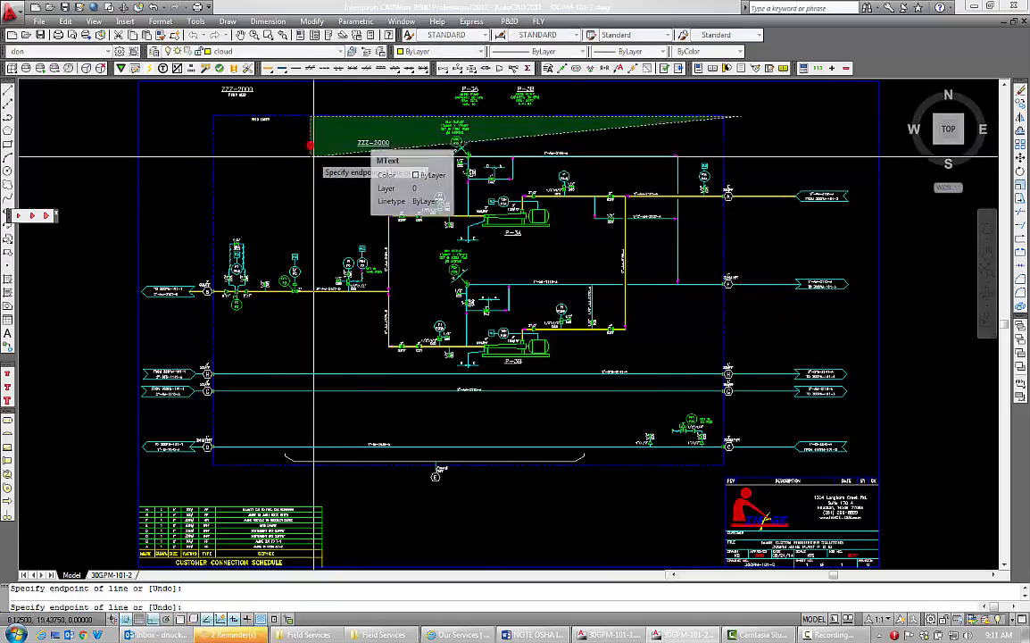
click(316, 409)
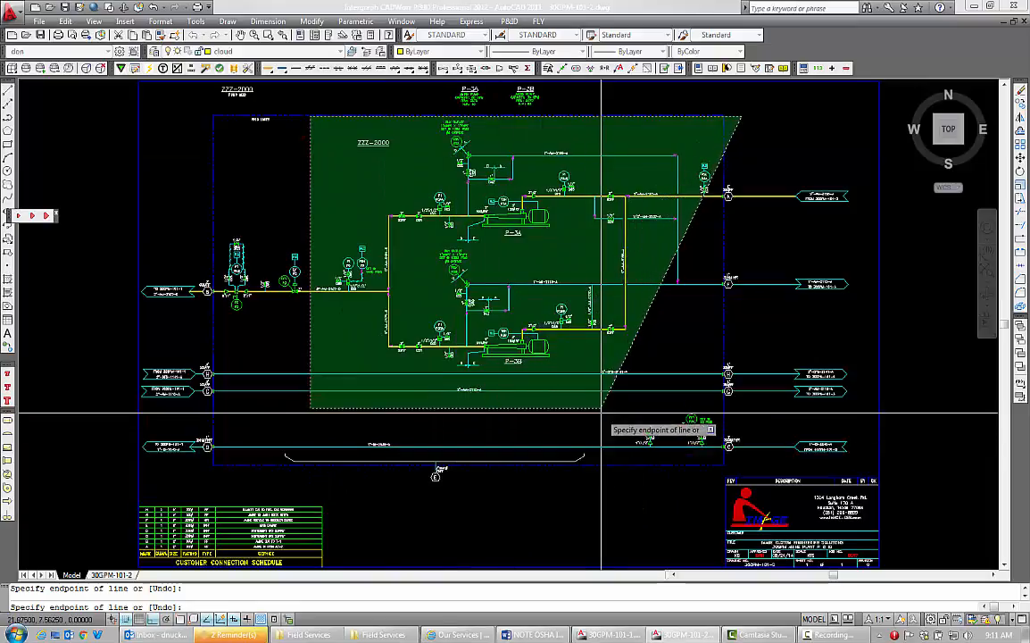
click(617, 447)
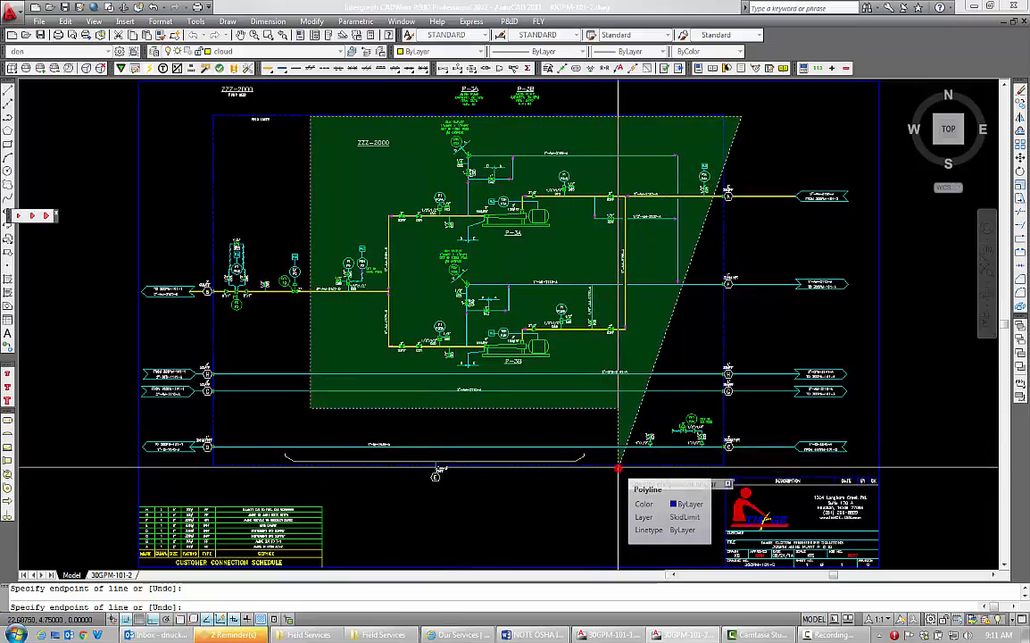
click(620, 468)
click(757, 461)
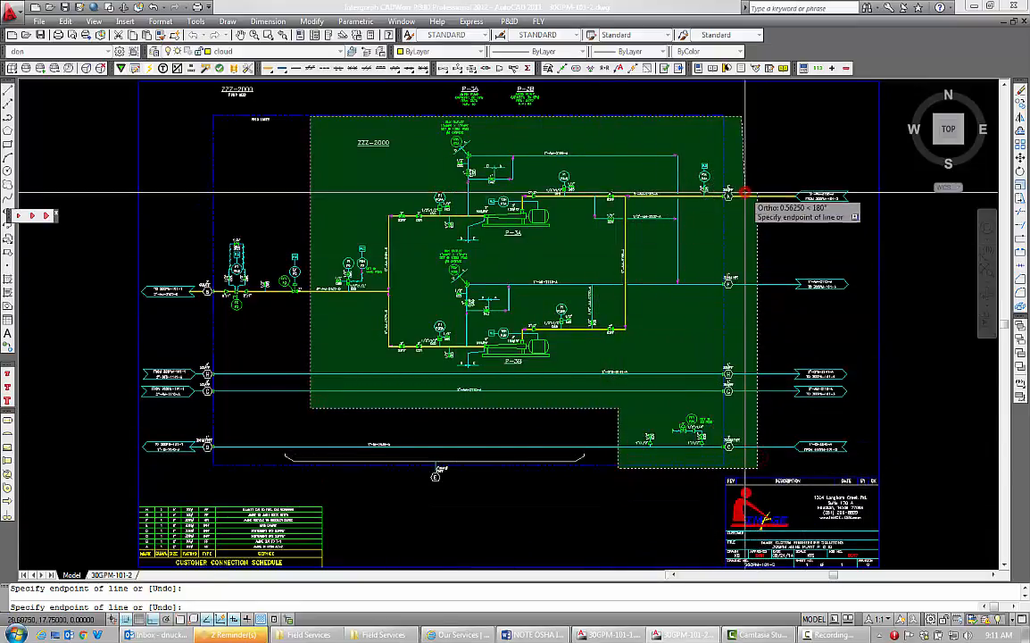
key(Return)
key(Return)
click(341, 401)
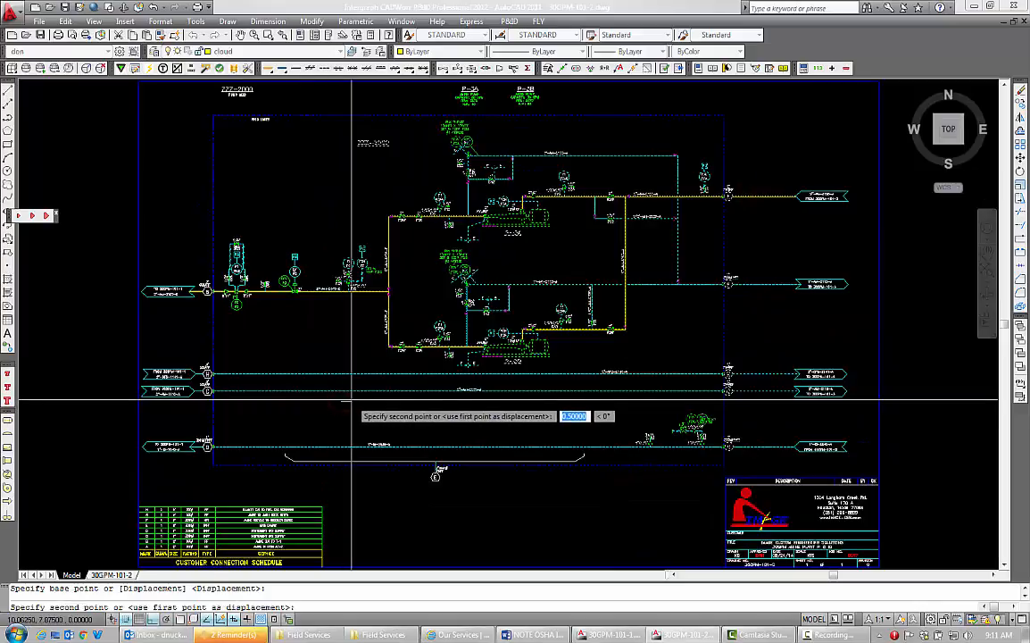
click(361, 400)
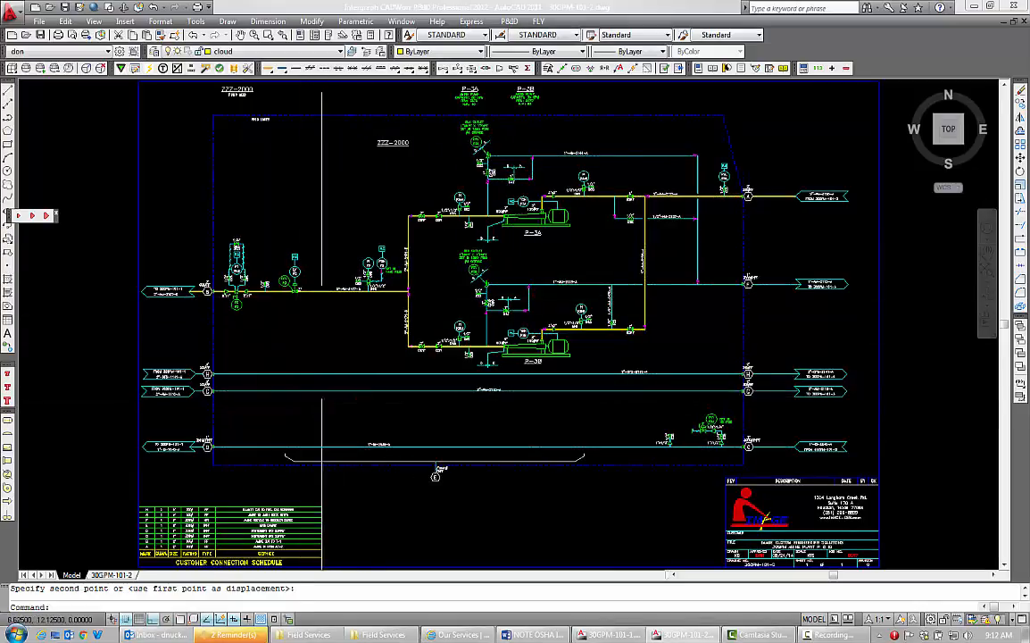
Stretch the skid limit's upper right corner to the right so it lines up vertically with the boundary's lower right corner
key(Return)
click(789, 119)
click(632, 89)
key(Return)
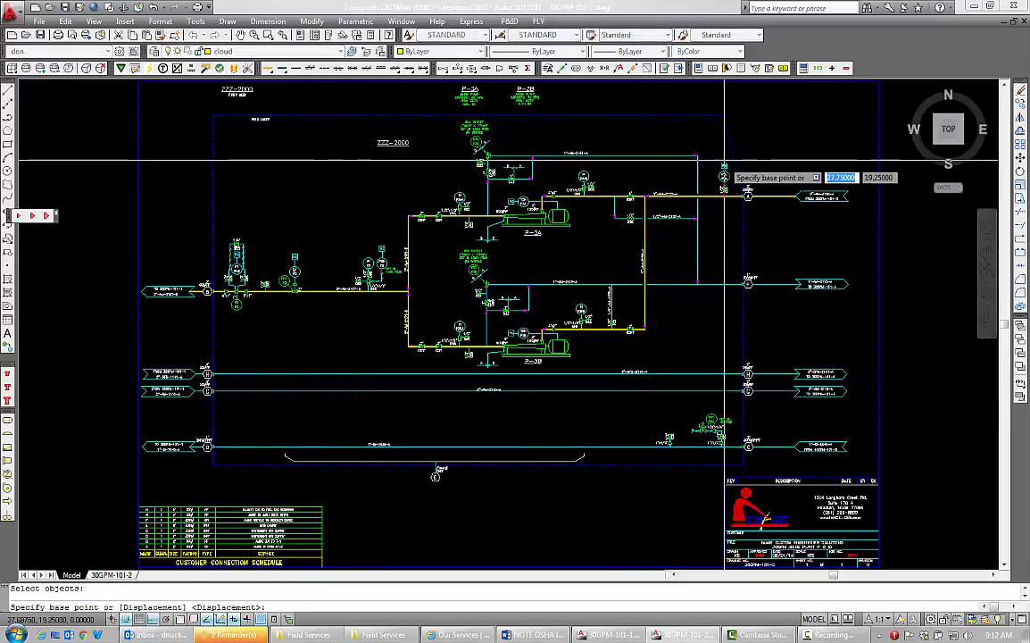
click(724, 164)
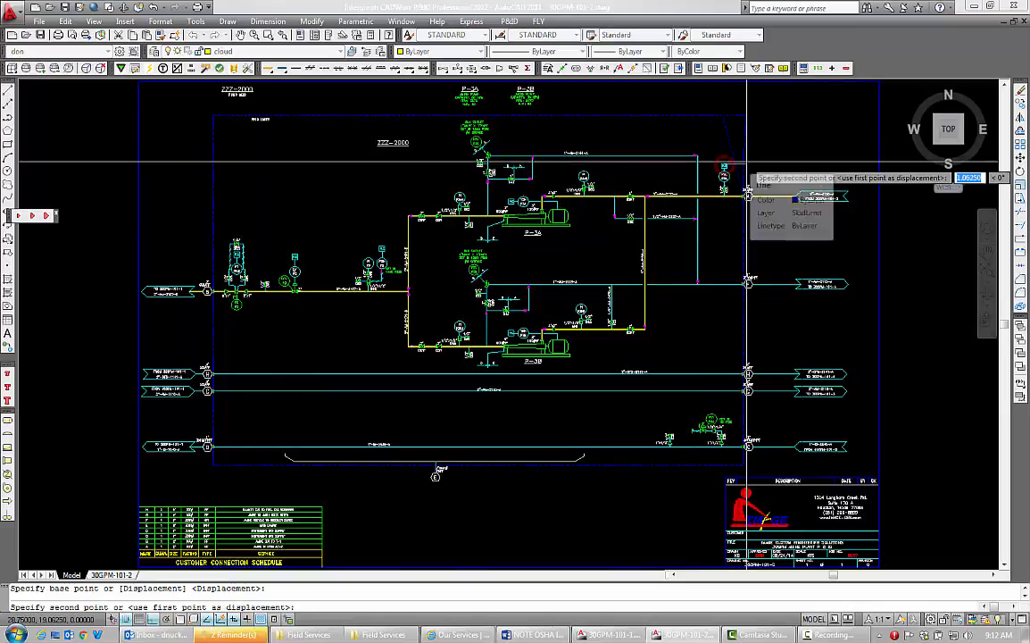
click(743, 163)
Stretch the PCV-P3 control valve assembly about 0.19 units to the right along the 2"-AM-2107-D line
scroll(272, 283, up, 5)
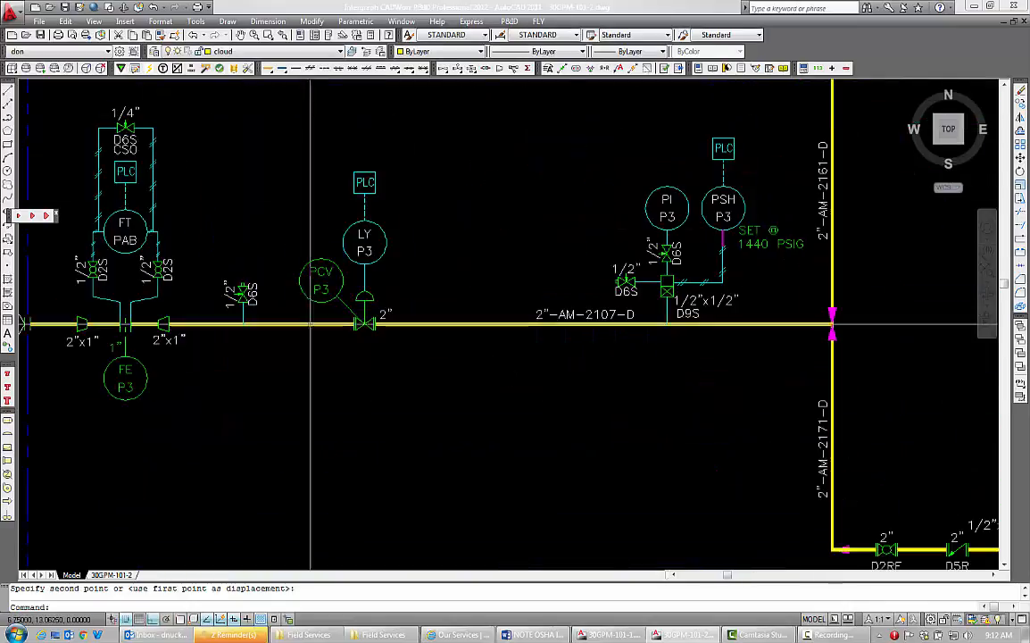
click(444, 387)
click(288, 150)
key(Return)
click(265, 259)
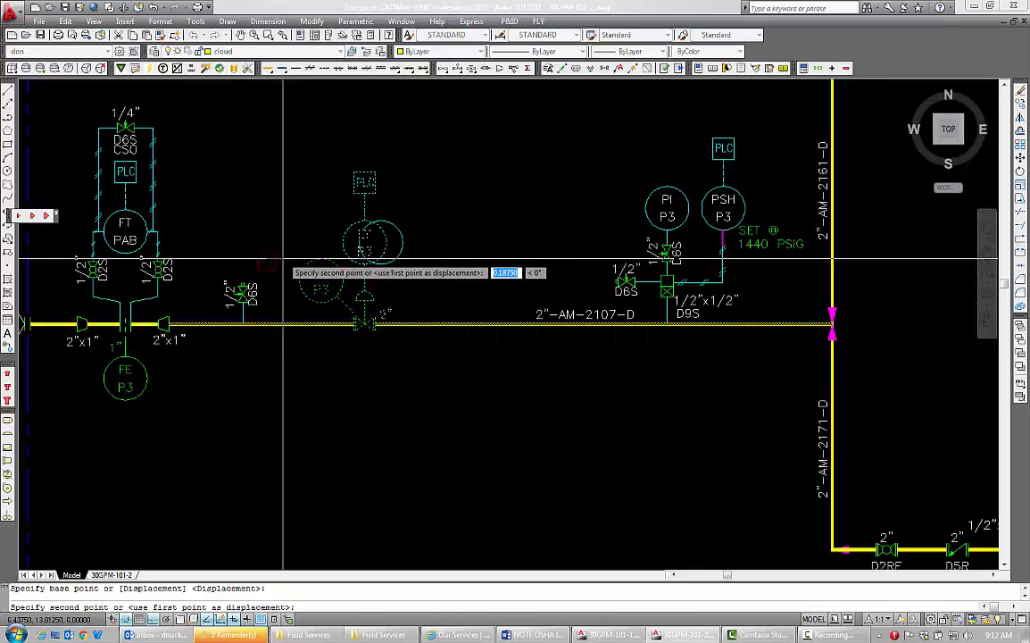
click(282, 258)
Draw a rectangular Minor-2 bypass line below control valve PCV-P3, starting and ending on the 2"-AM-2107-D line
click(282, 68)
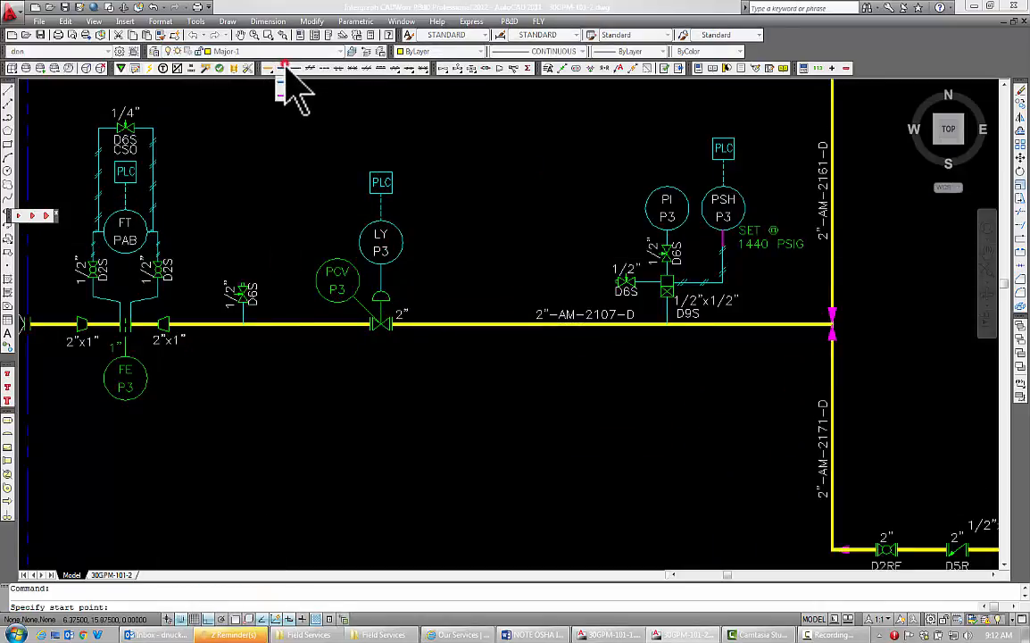
click(465, 324)
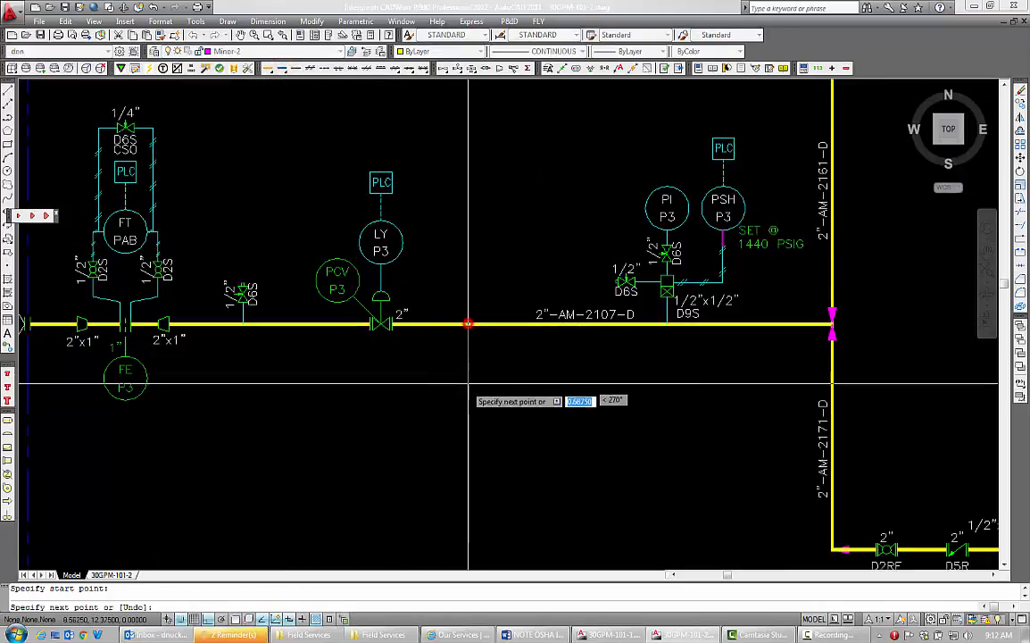
click(289, 363)
click(288, 324)
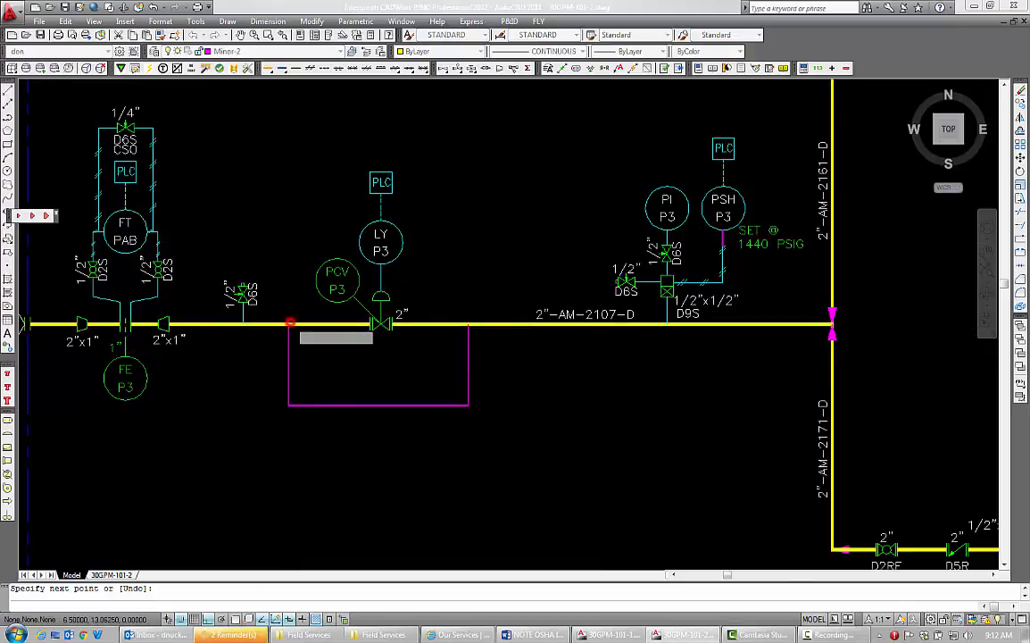
Assign the new bypass line to the existing 2"-AM-2107-D line
click(563, 68)
click(483, 325)
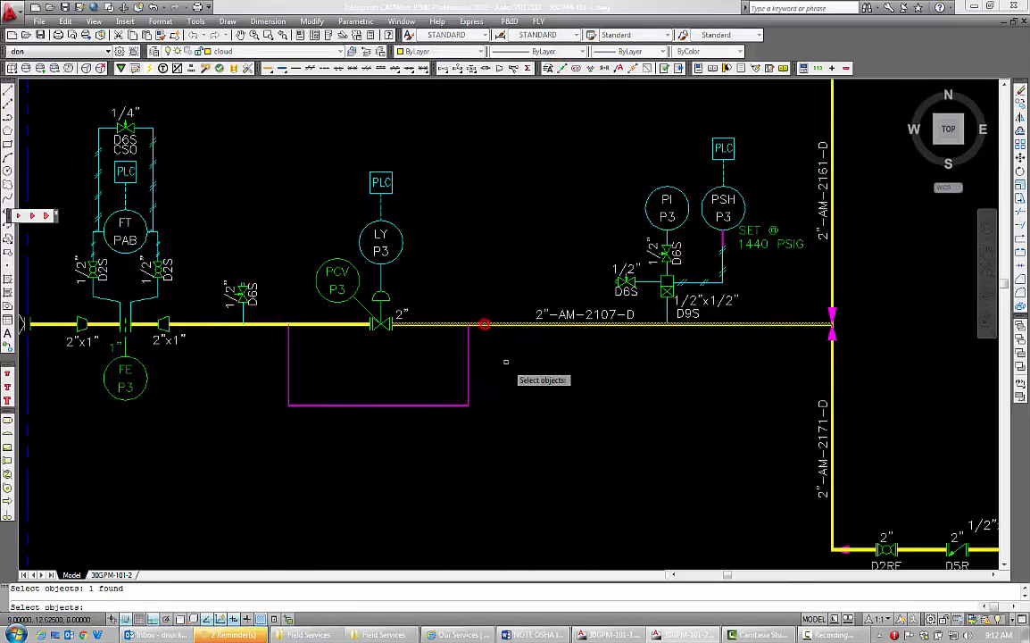
click(503, 370)
click(404, 415)
key(Return)
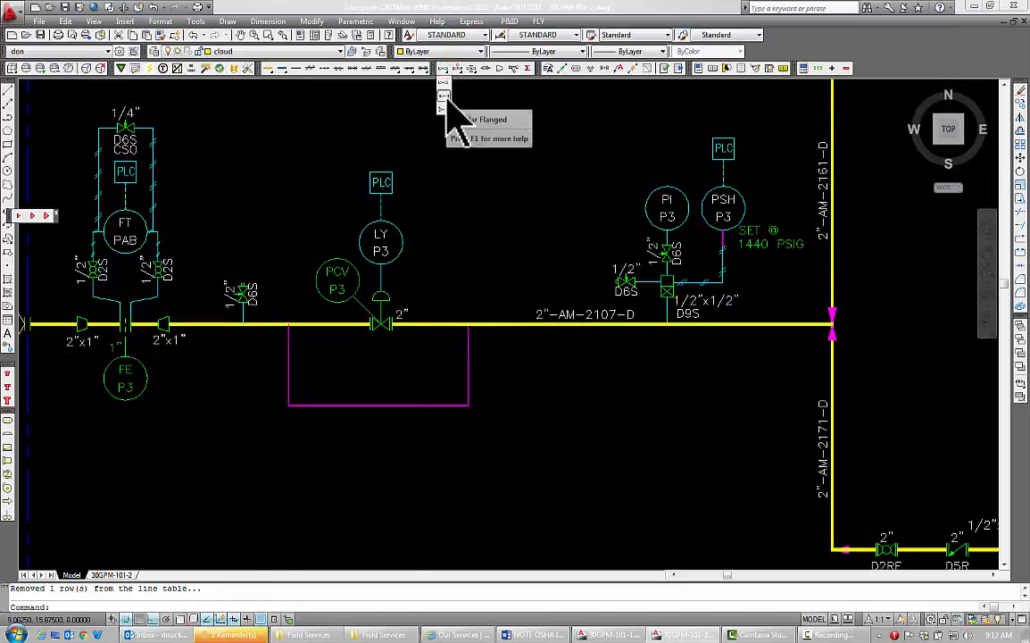
Insert two Ball Flg valves in the 2"-AM-2107-D line, one on each side of control valve PCV-P3
click(445, 106)
click(416, 278)
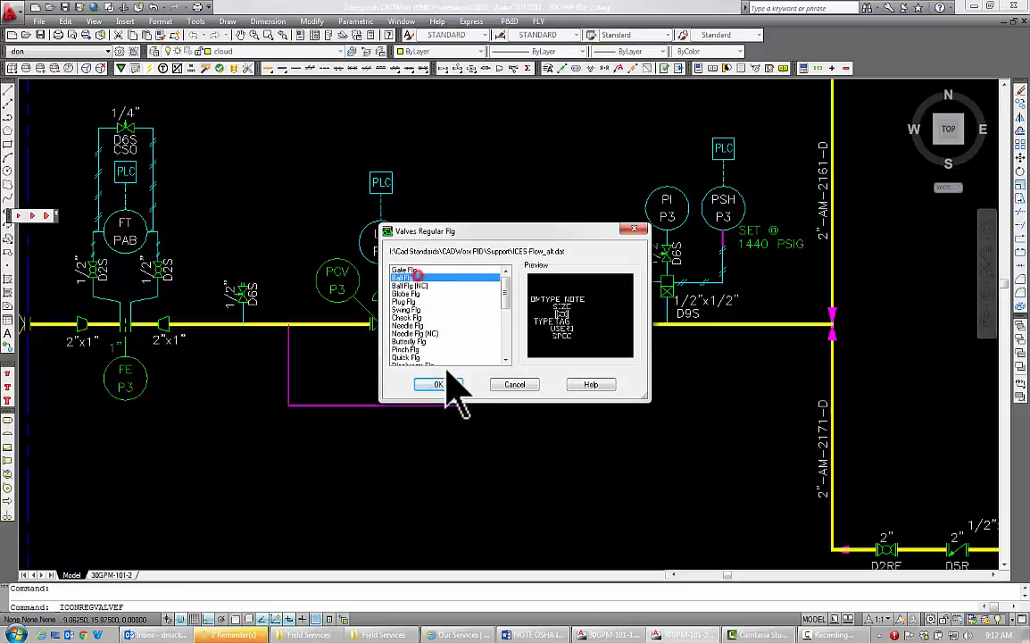
click(438, 385)
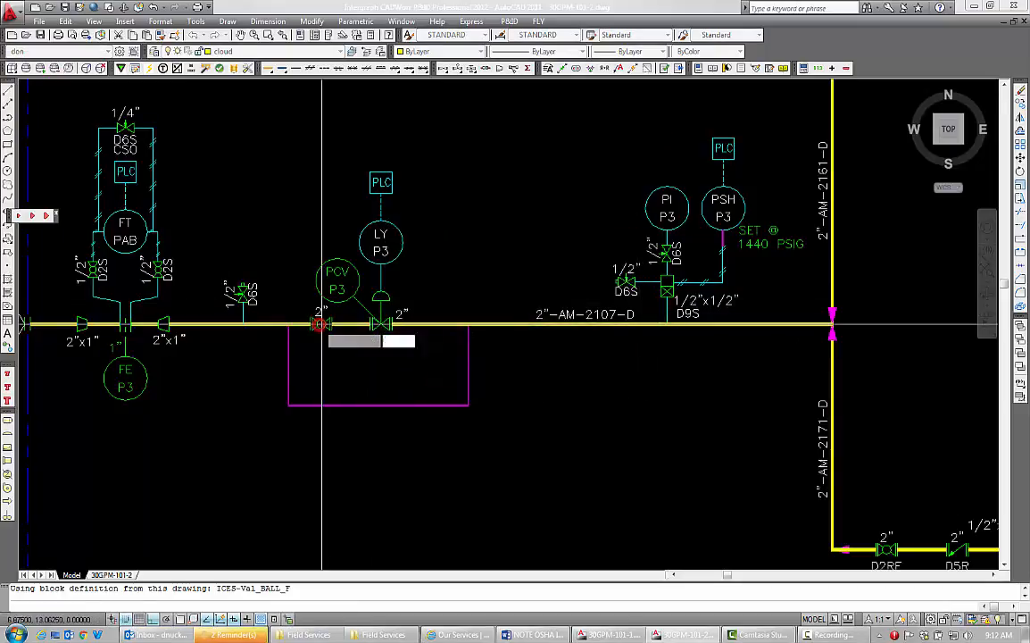
click(323, 324)
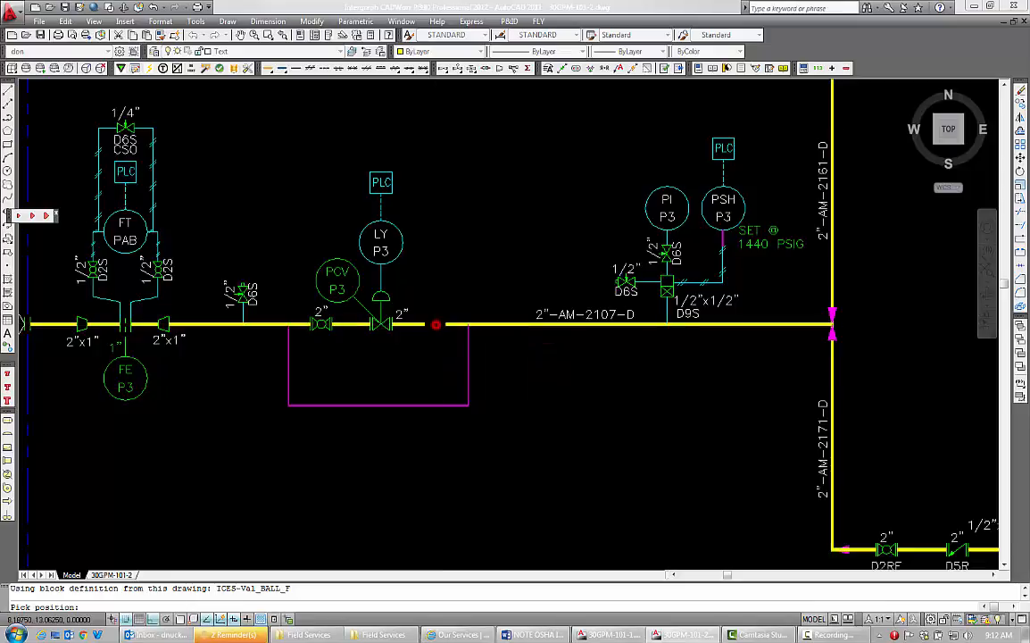
click(436, 324)
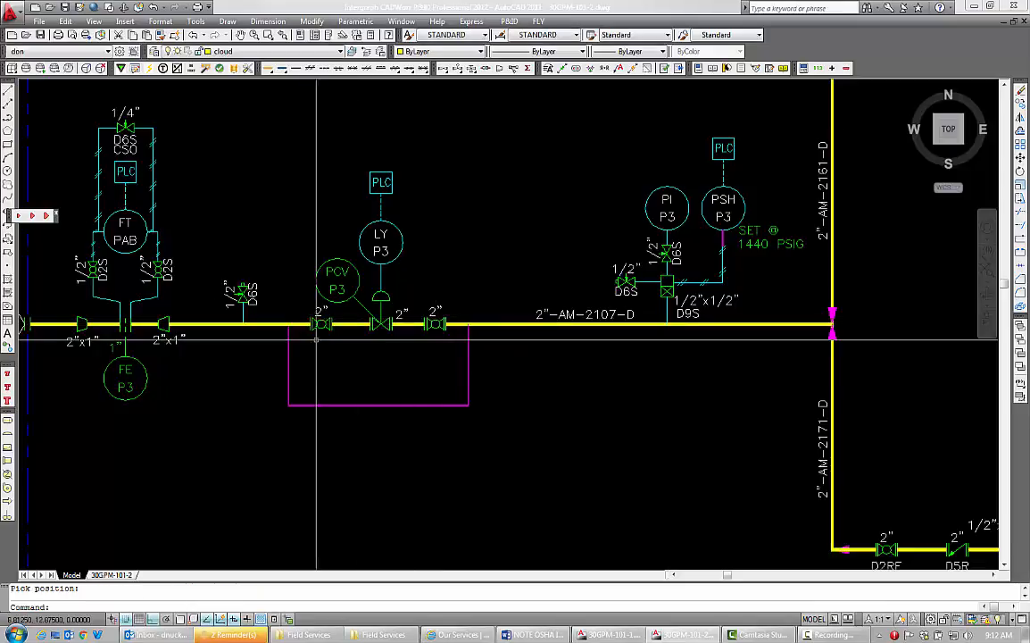
Tag both new ball valves beside PCV-P3 as D2RF
double_click(320, 326)
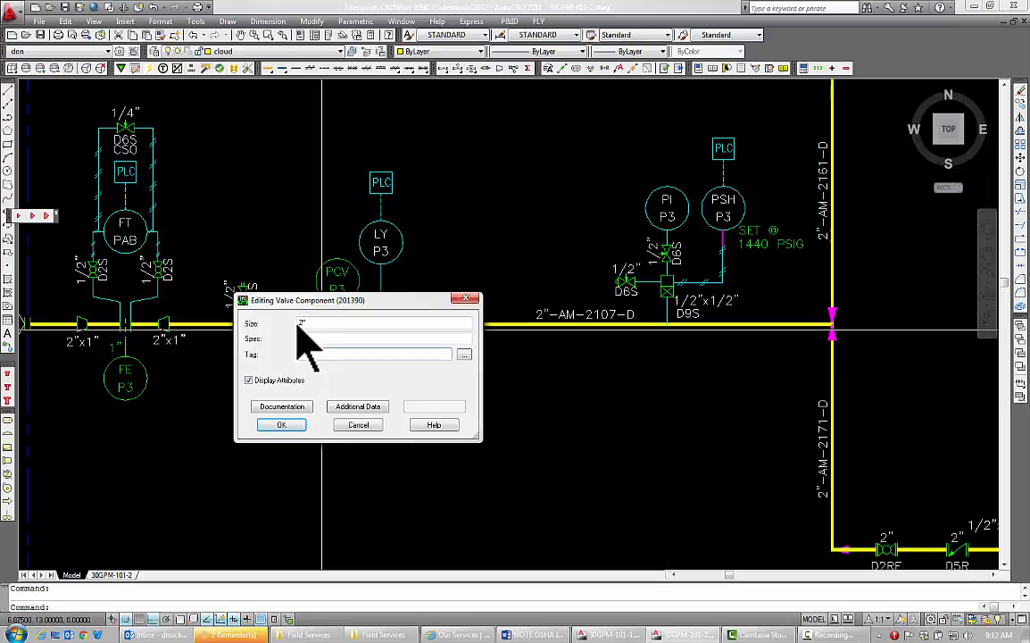
key(Return)
key(Return)
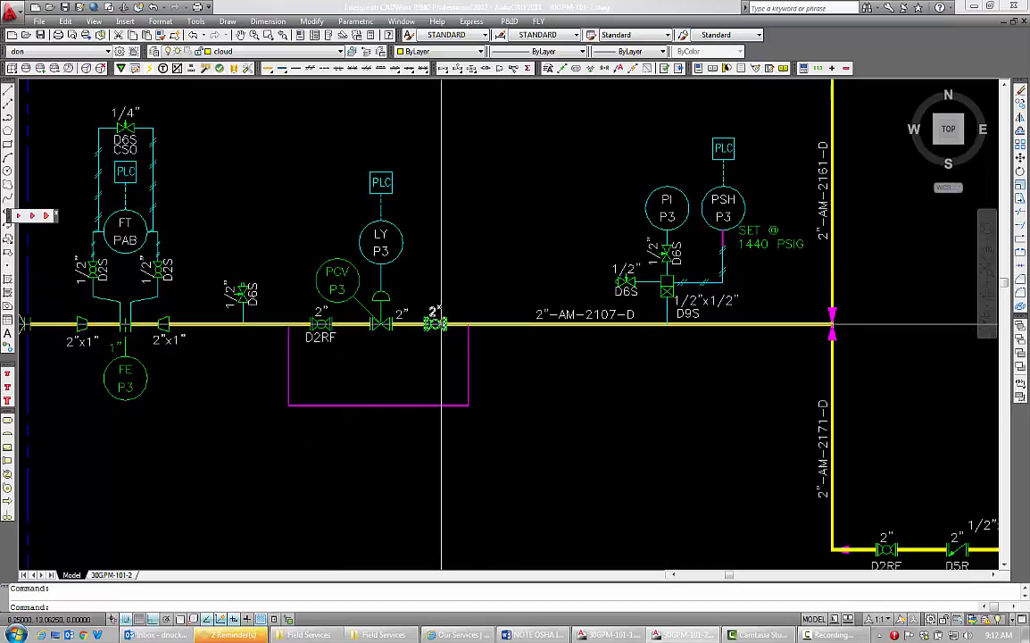
double_click(437, 317)
text(D2R)
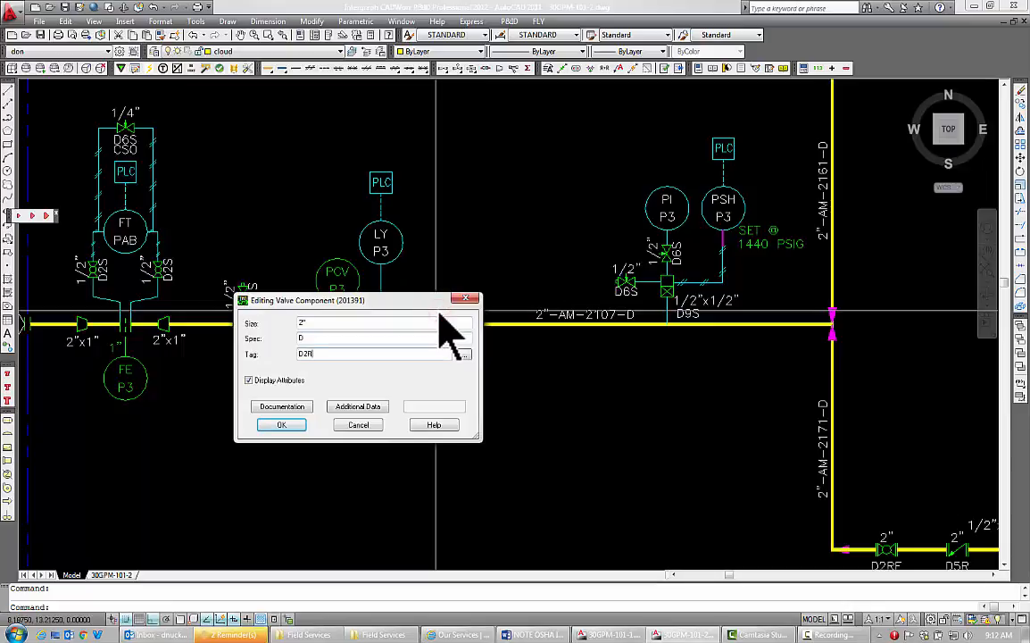
text(F)
key(Return)
key(Return)
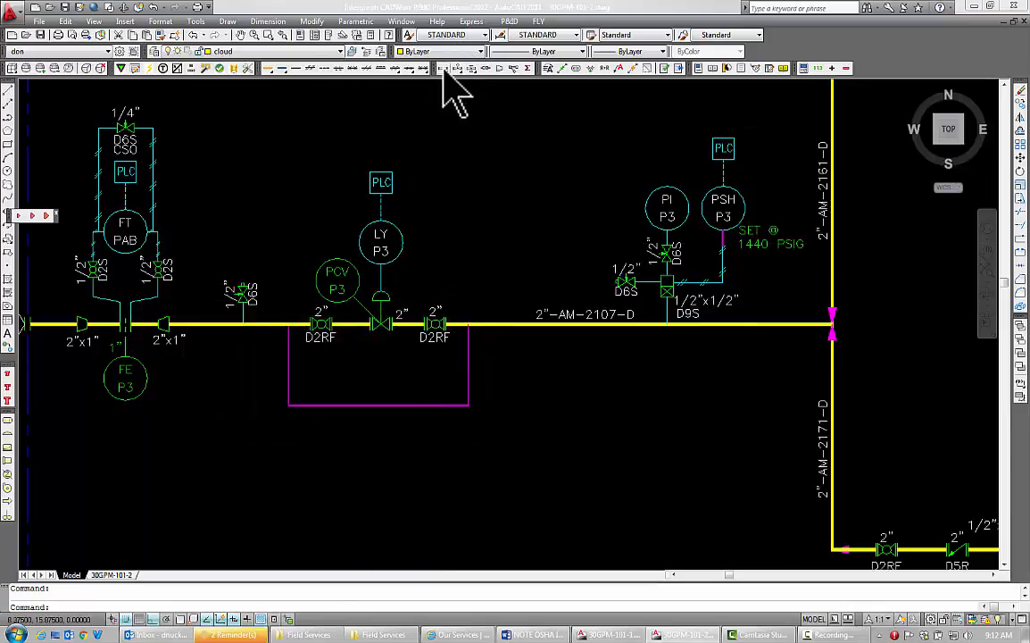
Insert a Globe Flg valve in the middle of the bypass line and tag it D4R
click(444, 69)
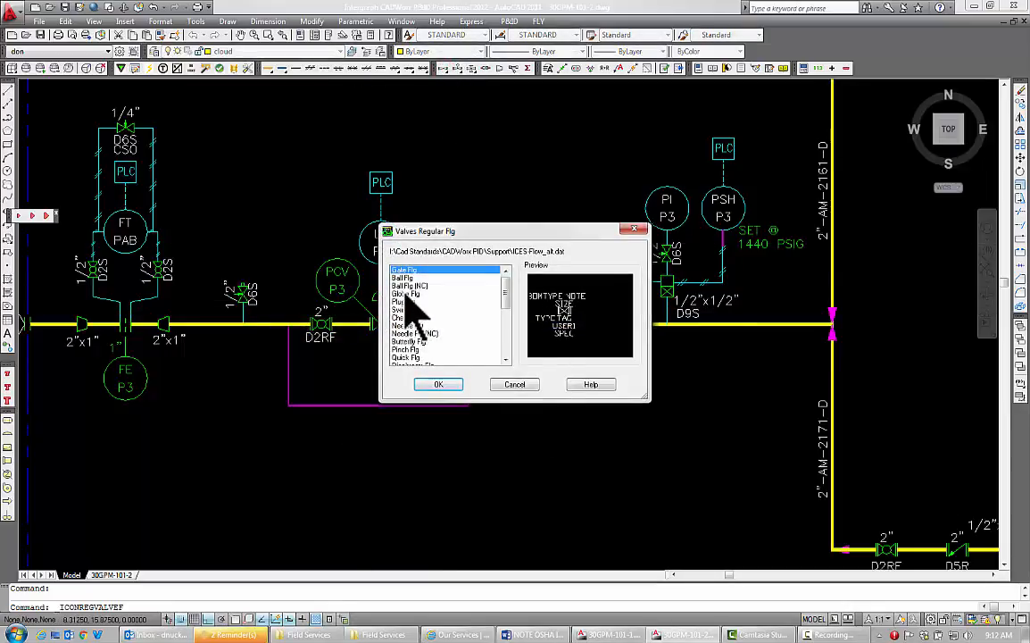
click(411, 294)
click(436, 385)
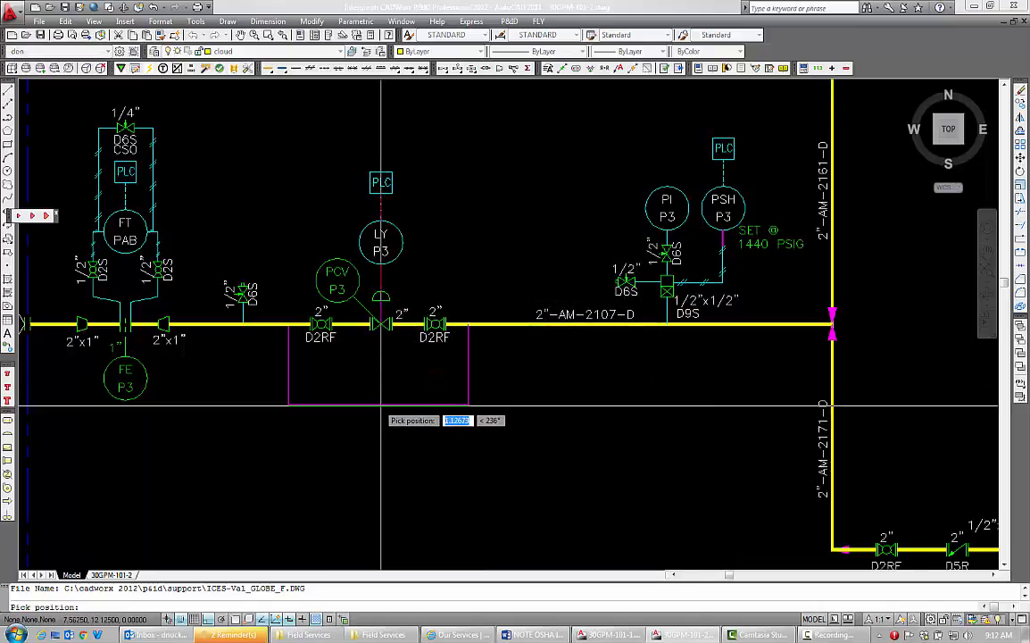
click(381, 406)
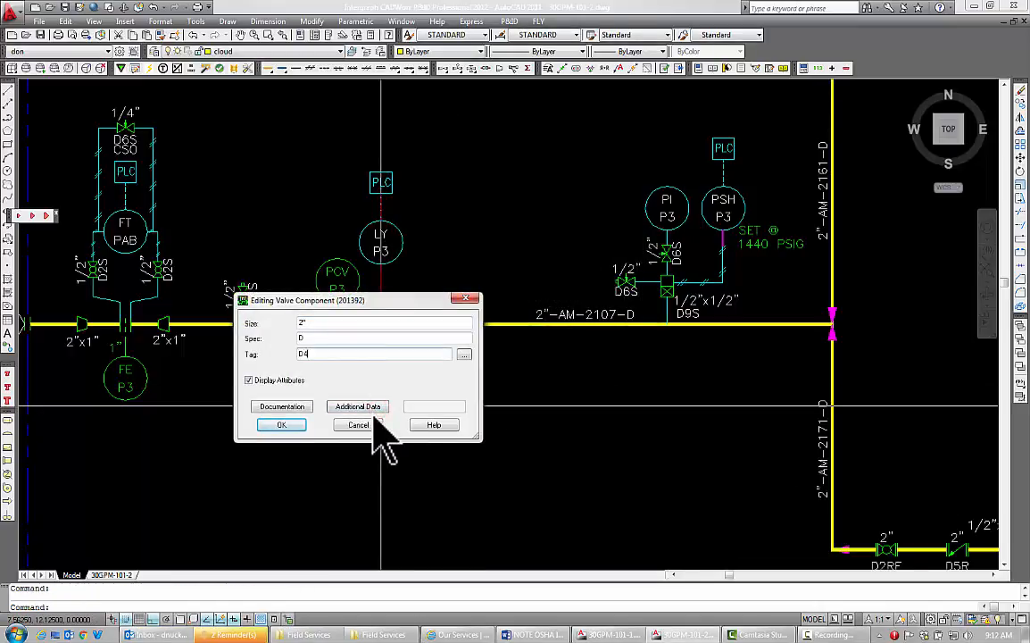
key(Return)
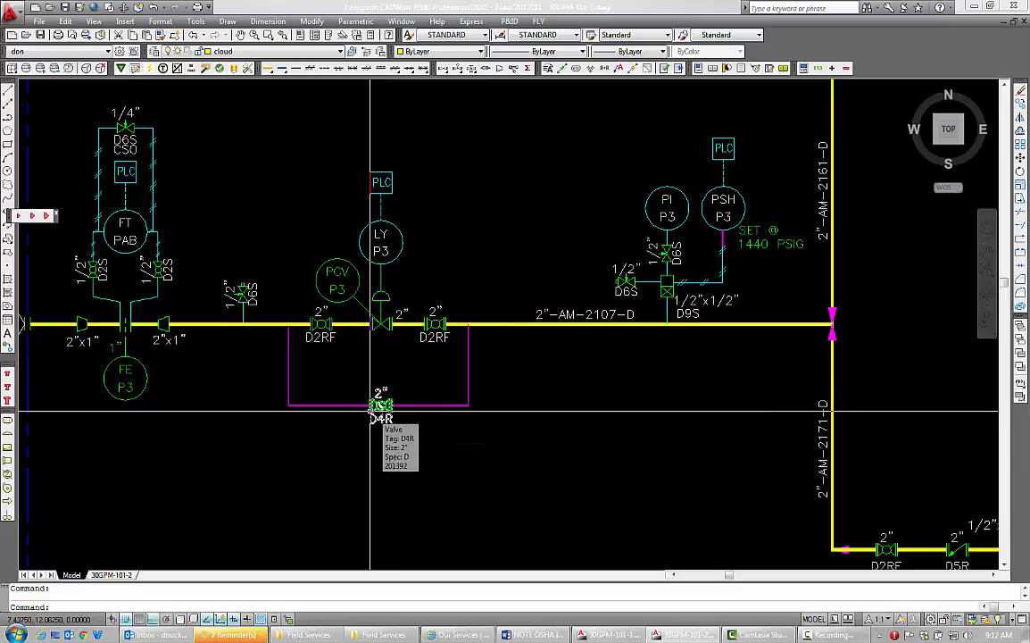
Stretch the control valve assembly, both ball valves, the globe valve and the bypass's right leg a short distance to the right
text(s)
key(Return)
click(483, 437)
click(299, 133)
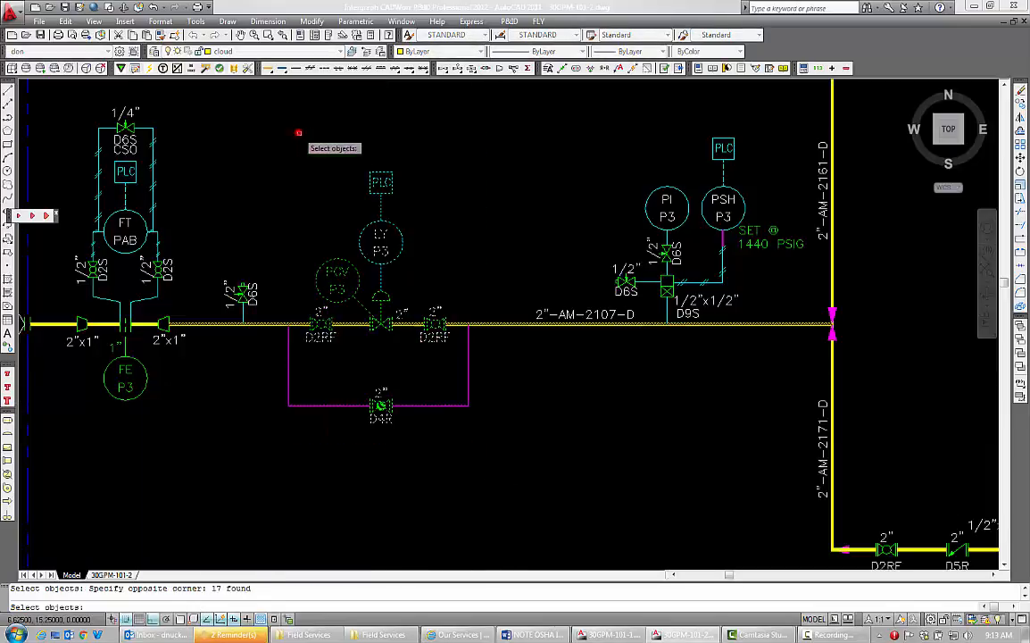
key(Return)
click(319, 239)
click(349, 232)
Stretch the left D2RF ball valve back toward the bypass's left leg to widen its gap from the control valve
key(Return)
click(365, 379)
click(294, 302)
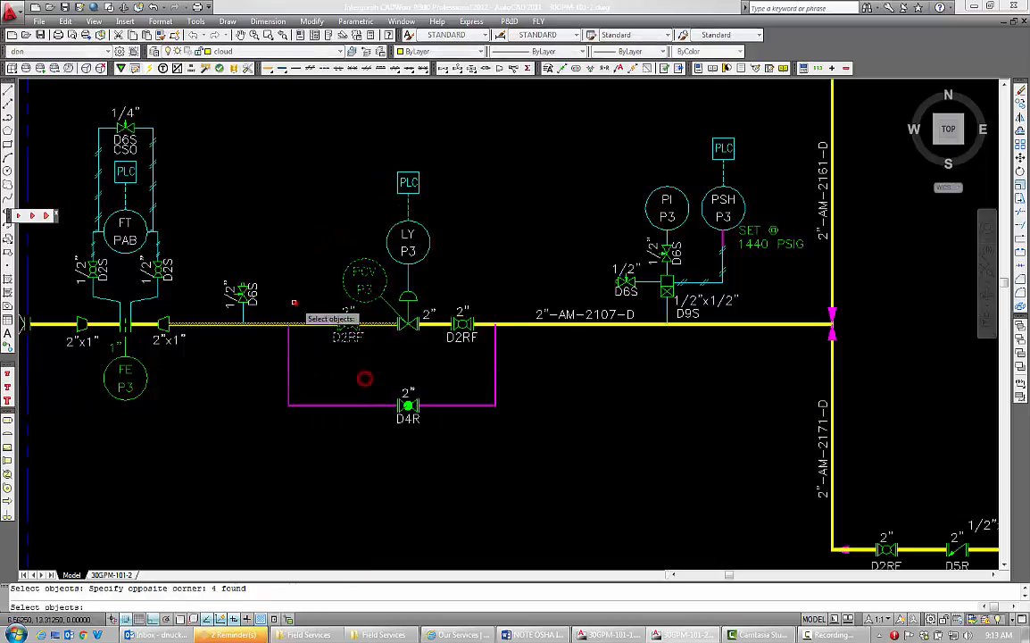
key(Return)
click(345, 353)
click(319, 354)
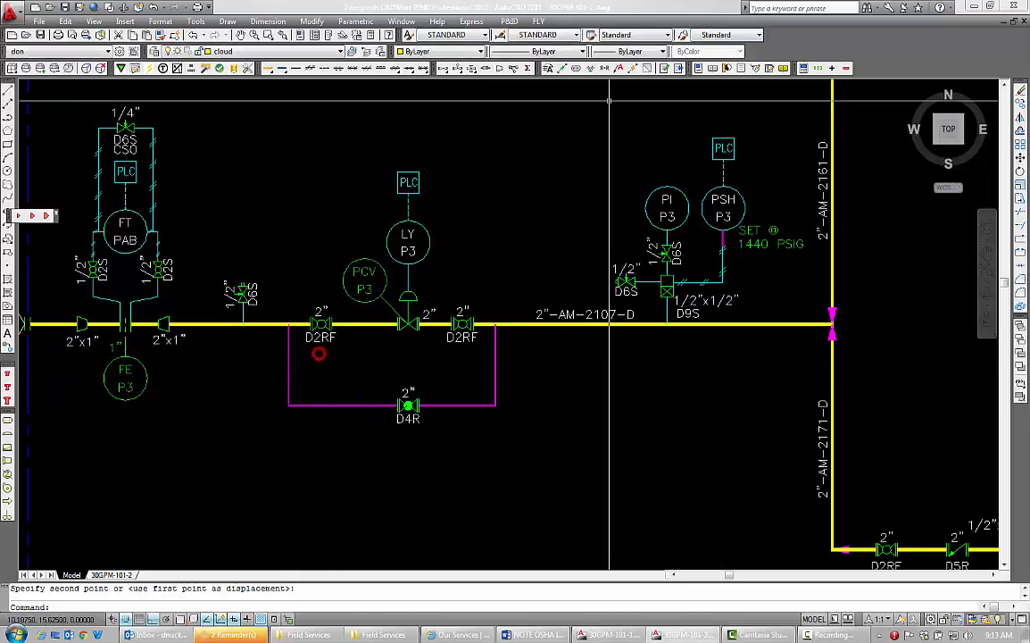
Insert a Bleed Ring in the main line between the left D2RF ball valve and the control valve, and tag it SP-1
click(490, 69)
click(418, 342)
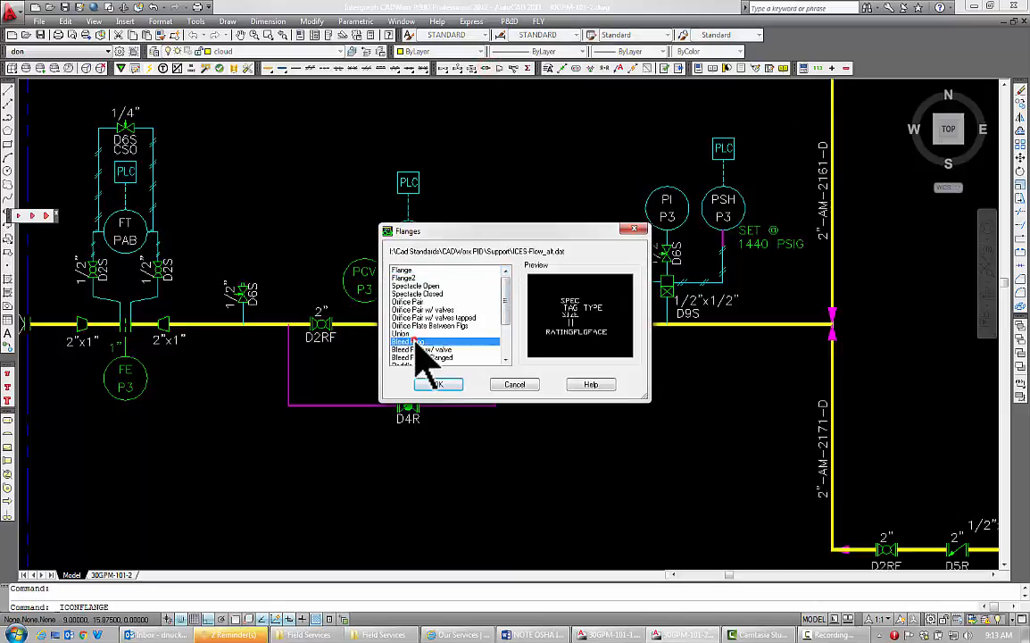
click(438, 384)
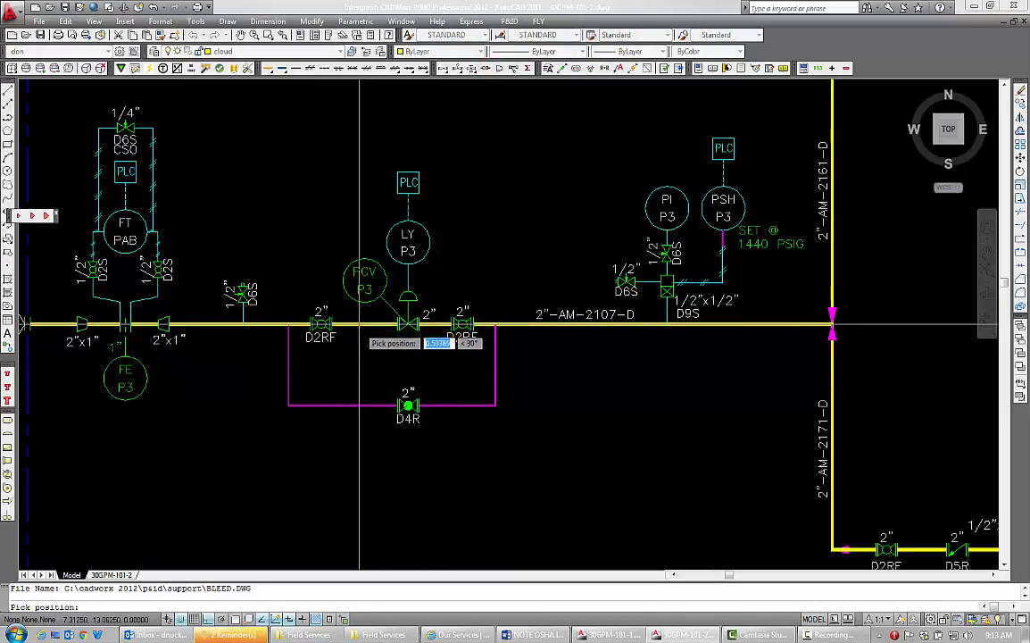
click(361, 325)
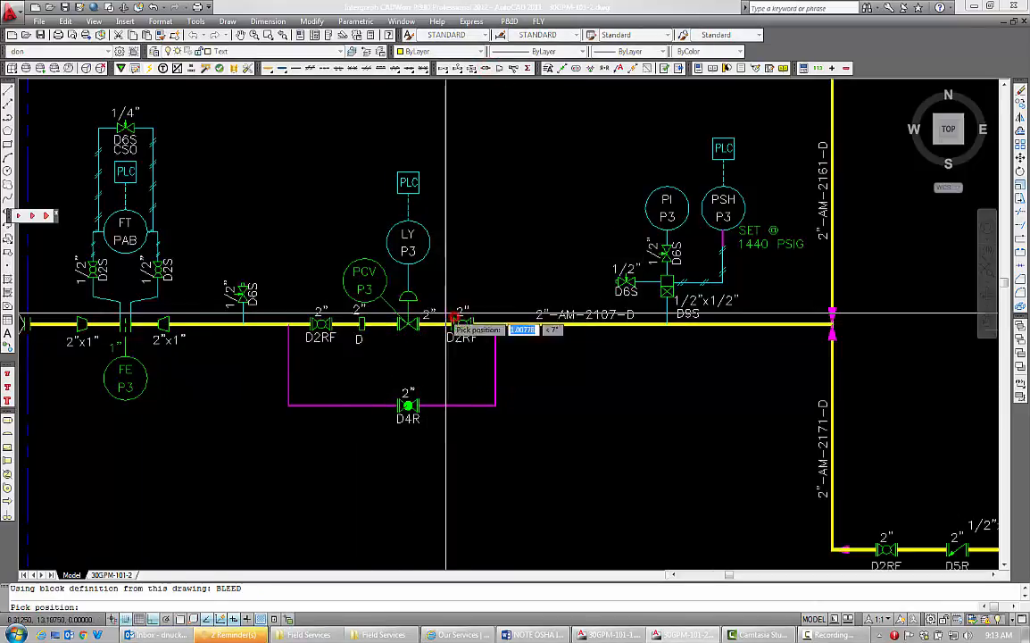
click(361, 324)
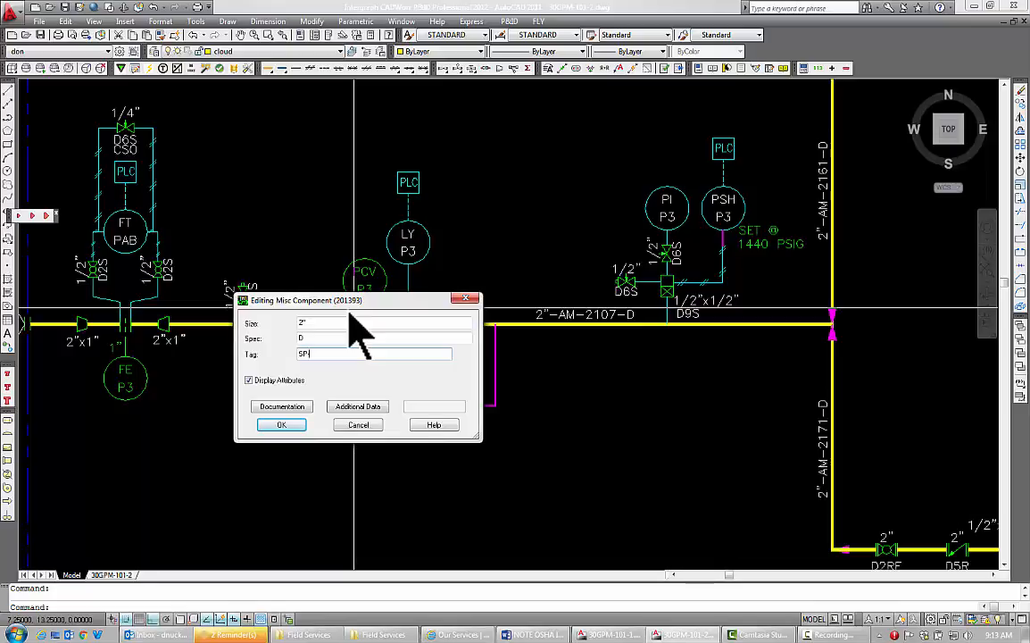
key(Return)
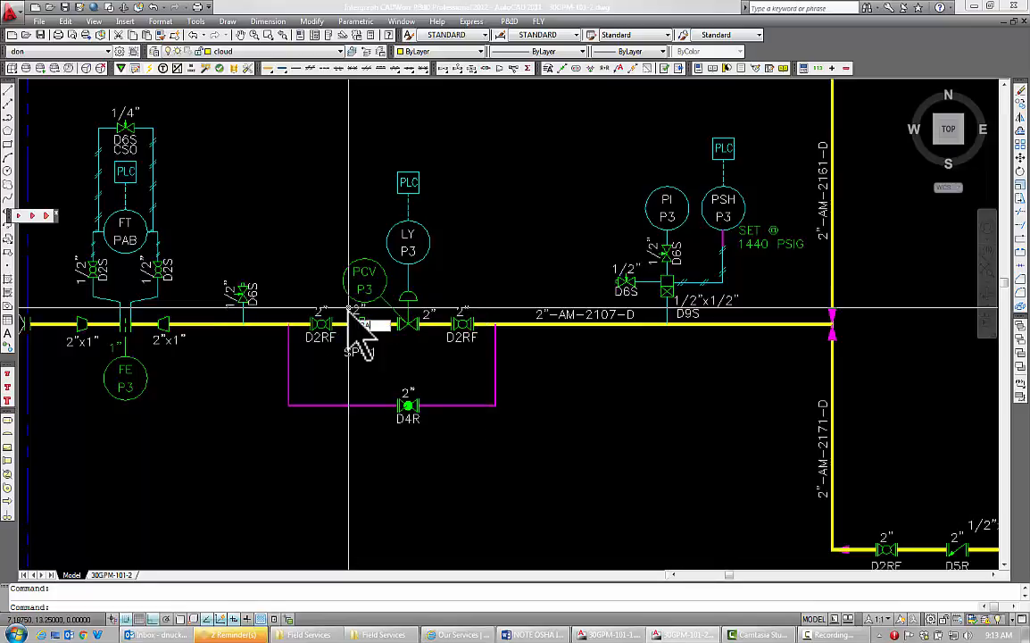
Make the attributes of the BLEED block, including TAG, invisible through the Block Attribute Manager
text(BATTMAN)
key(Return)
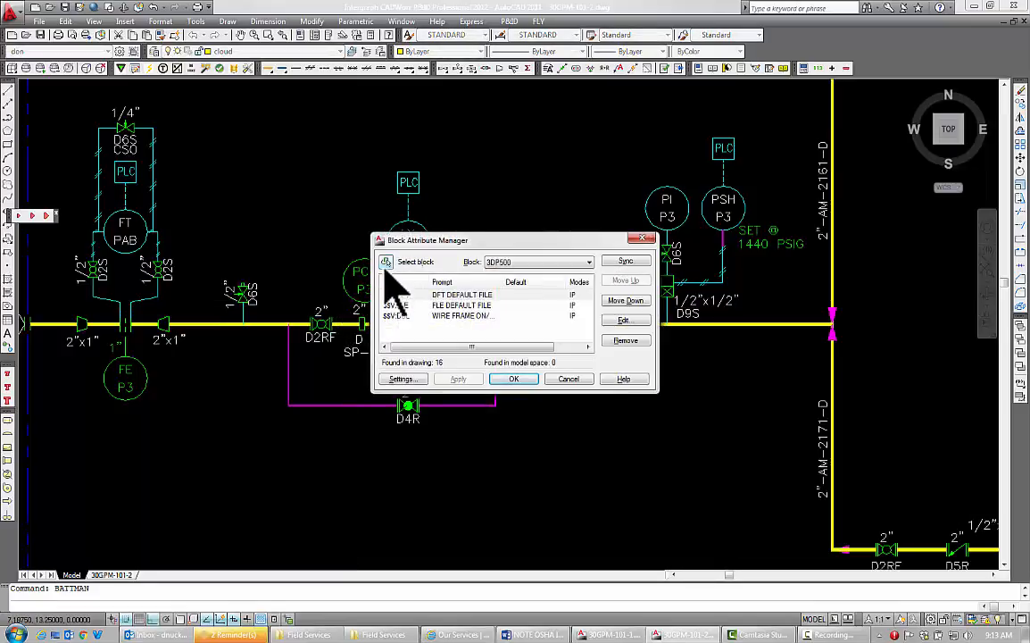
click(385, 264)
click(350, 355)
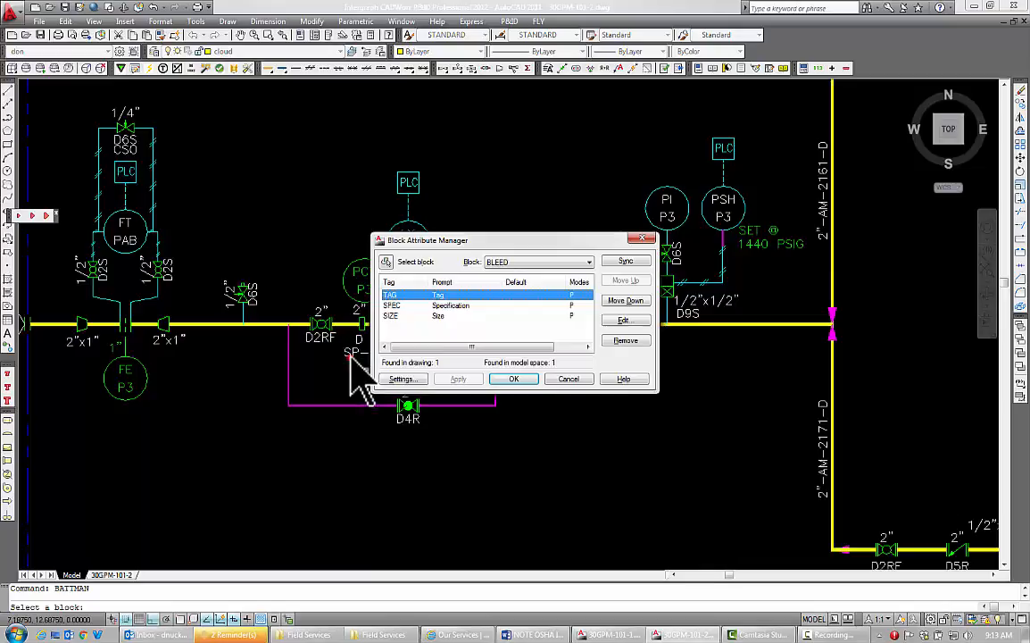
double_click(395, 295)
click(403, 300)
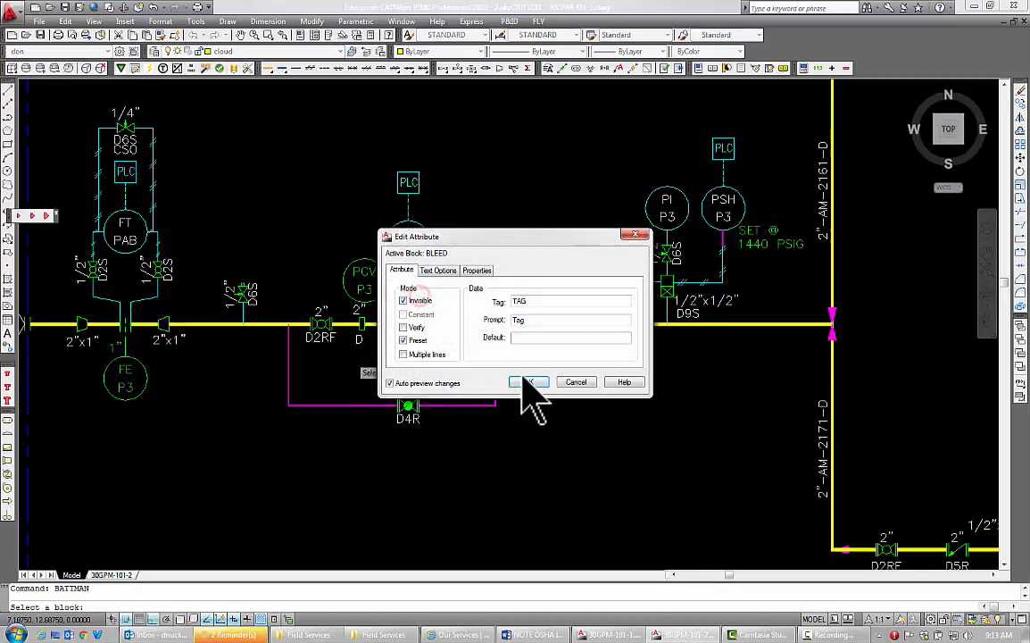
click(525, 382)
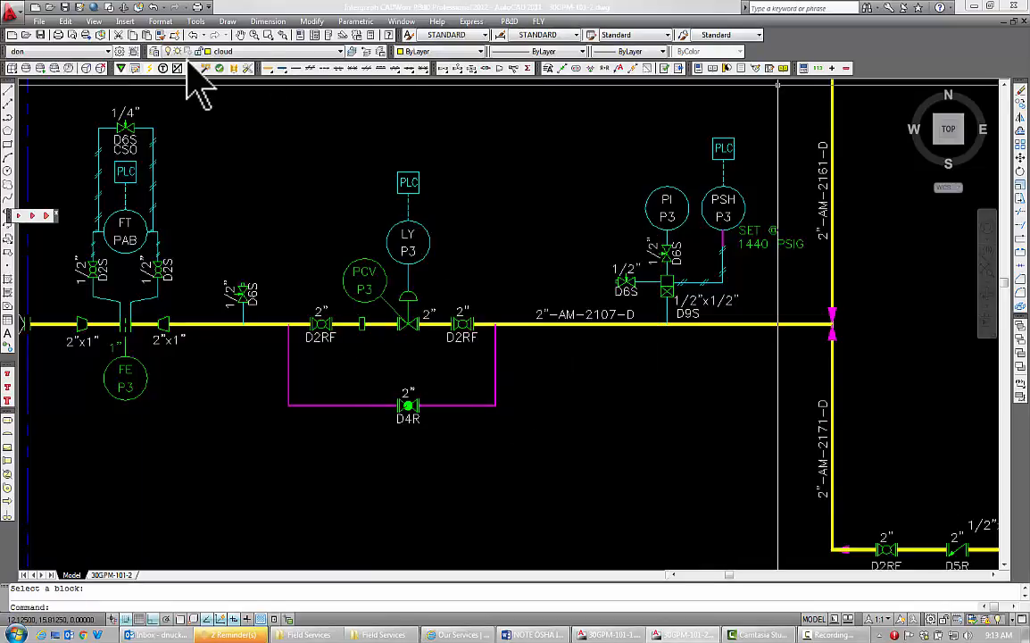
Place an SP tag box for the bleed ring above the main line, beside the PCV-P3 bubble
click(166, 68)
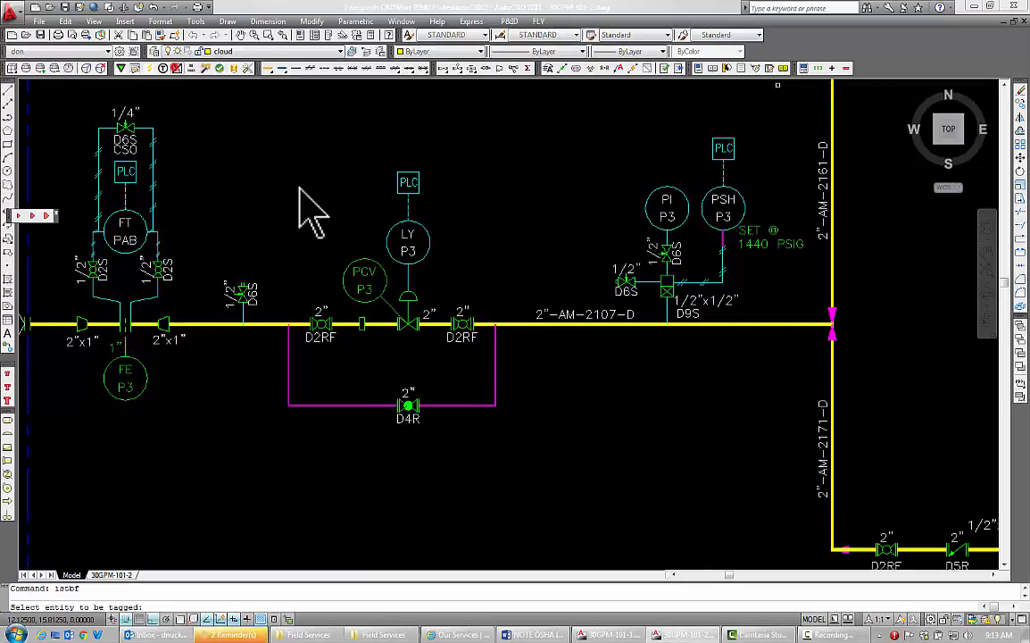
click(360, 324)
click(309, 275)
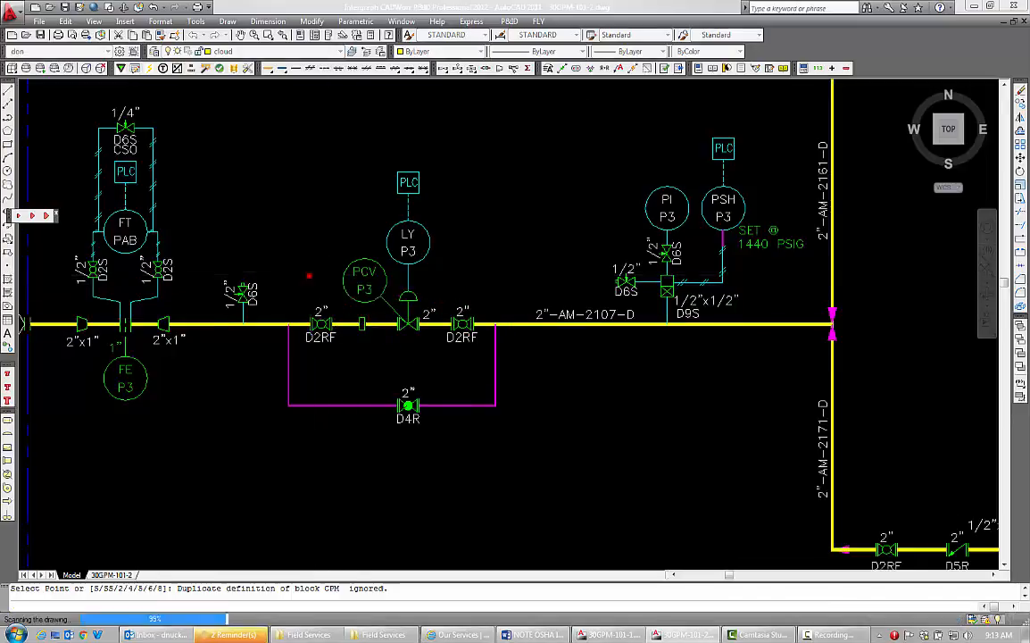
Trim the part of the bleed ring's leader line that runs inside the SP tag box
text(tr)
key(space)
click(343, 247)
click(289, 295)
key(space)
click(315, 277)
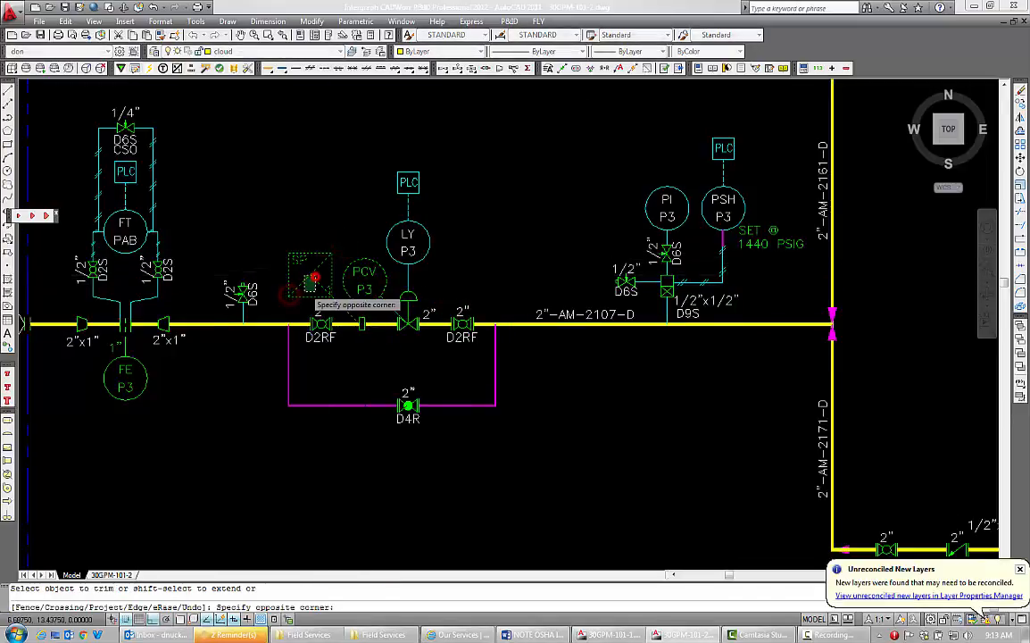
click(304, 290)
key(space)
Draw a short vertical line on the Inst-1 layer downward from the bleed ring
click(297, 67)
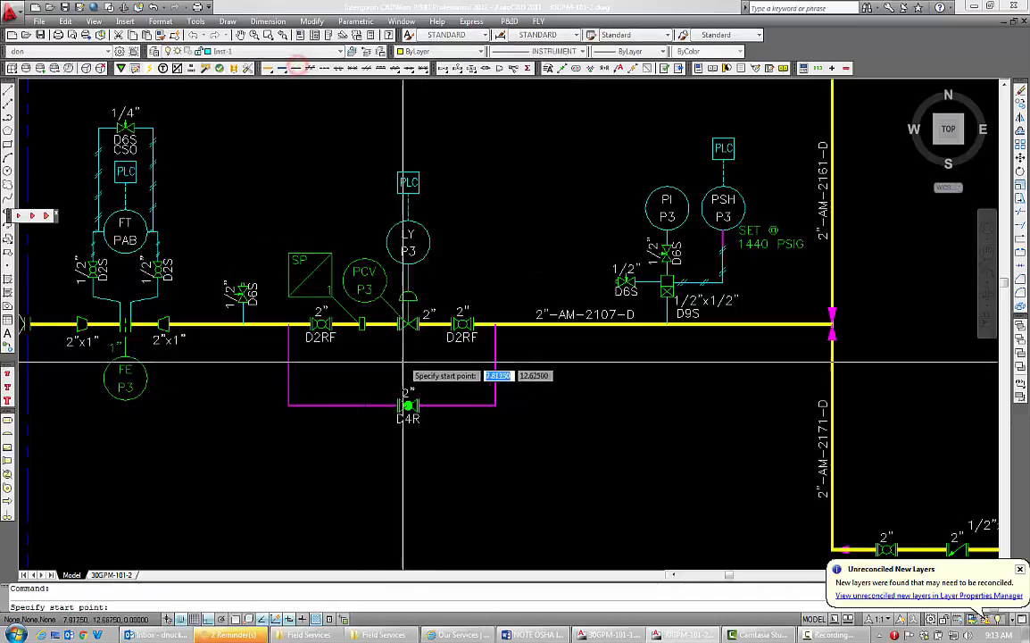
key(Return)
click(363, 325)
click(363, 346)
key(space)
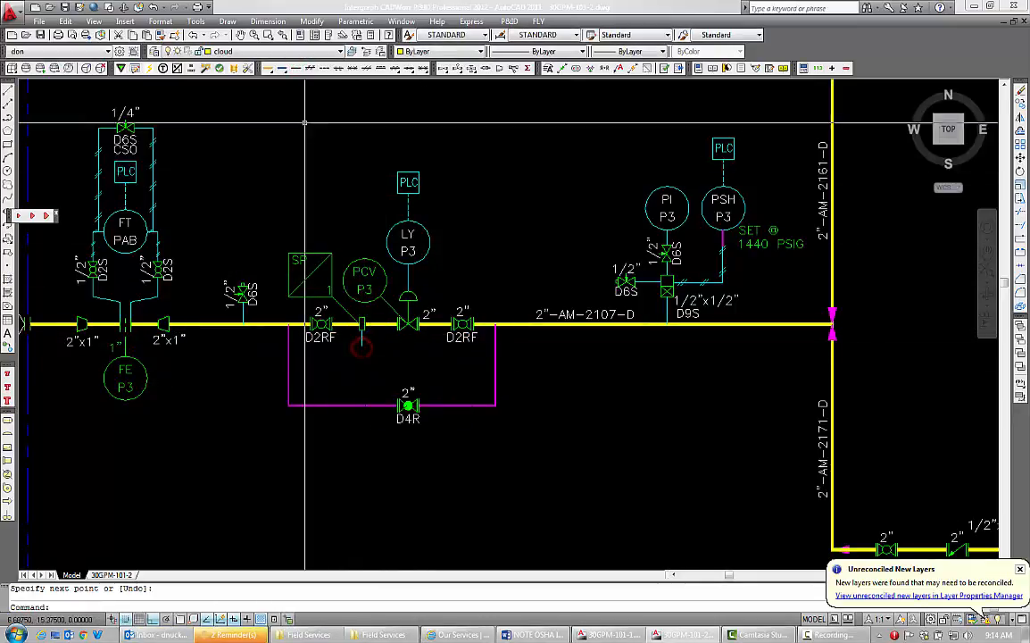
Insert a Ball (small w/plug) valve horizontally at the lower end of the bleed ring's drop line
click(441, 69)
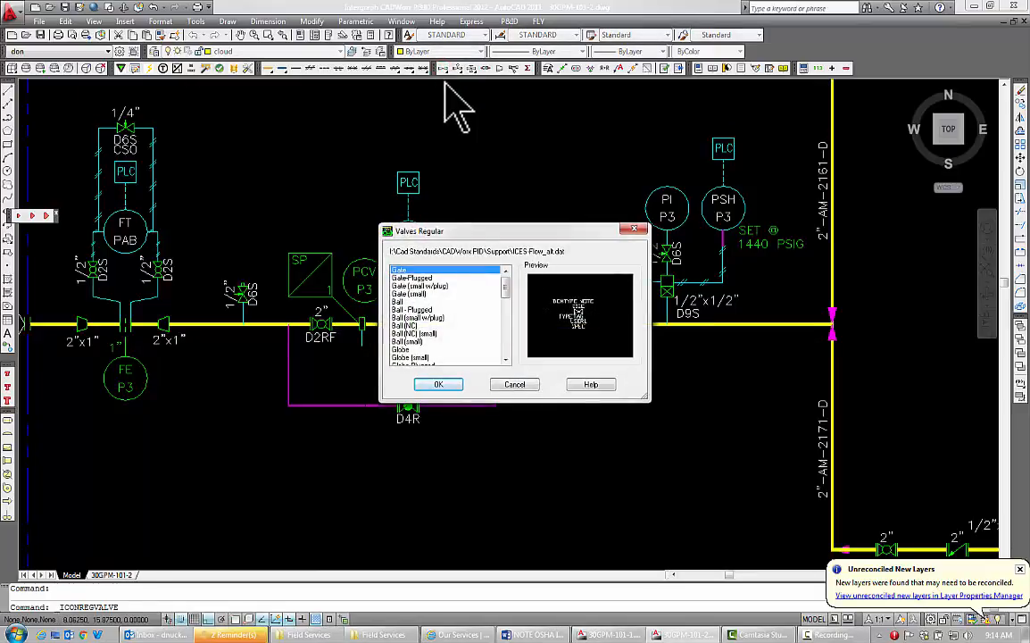
click(442, 317)
click(439, 384)
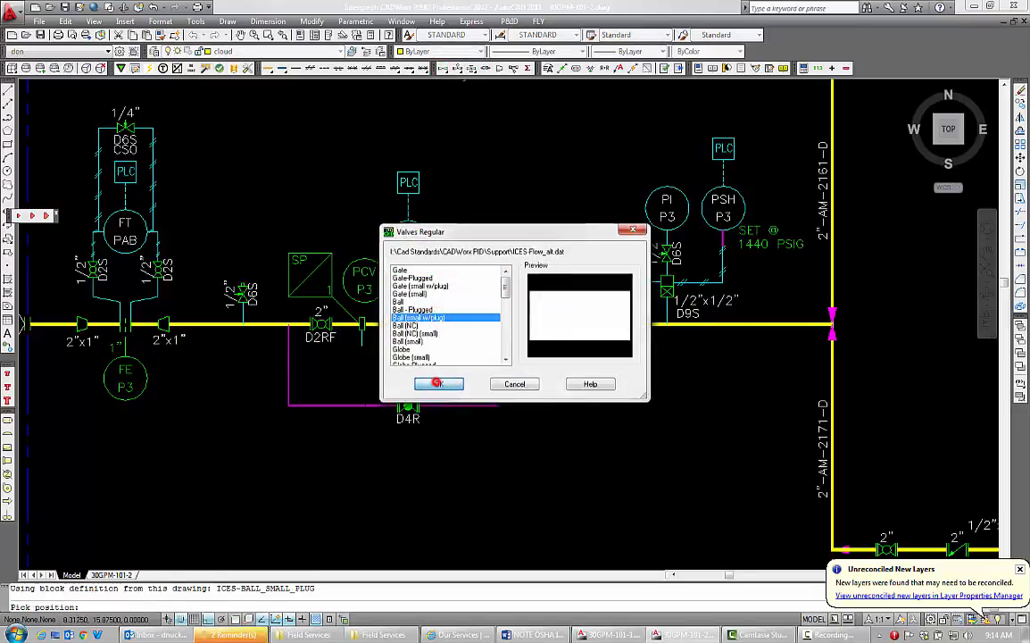
click(362, 351)
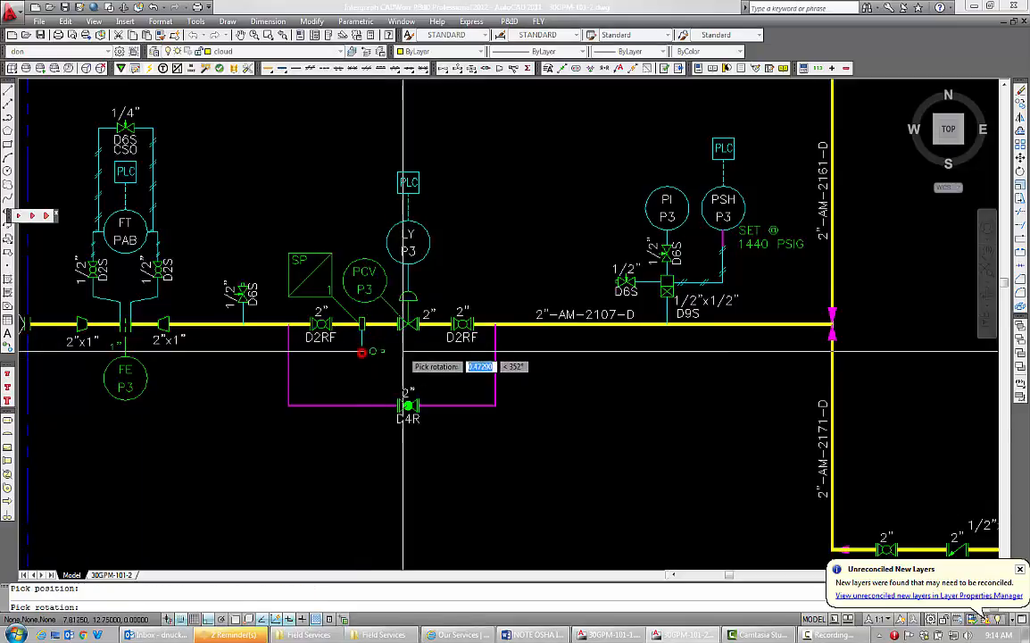
click(404, 354)
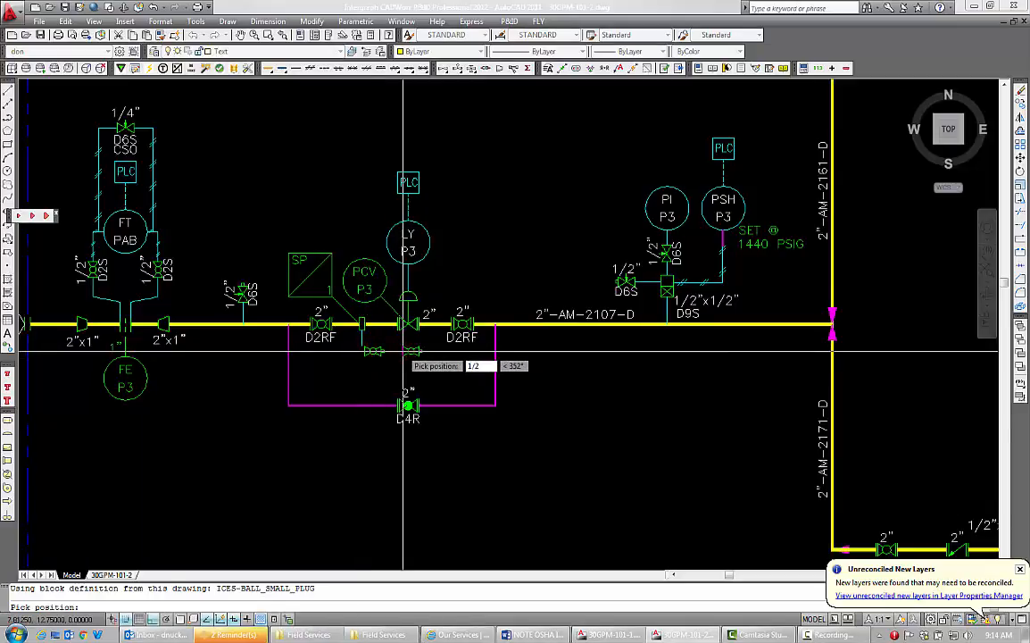
key(Return)
Set the new small ball valve's size to 1/2" and its tag to D2S
click(381, 356)
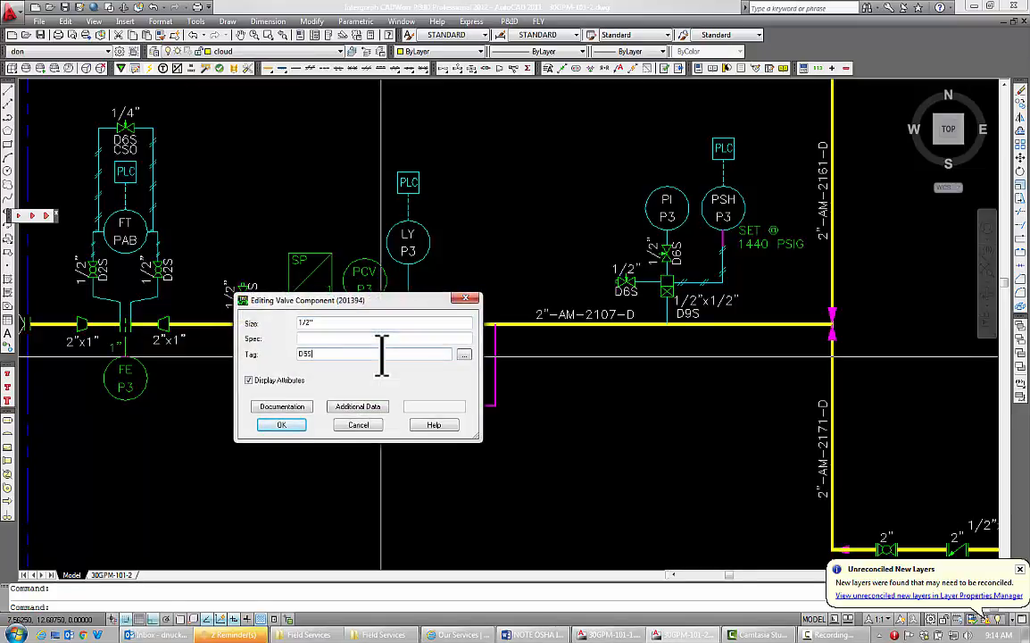
text(D2)
key(Return)
key(Return)
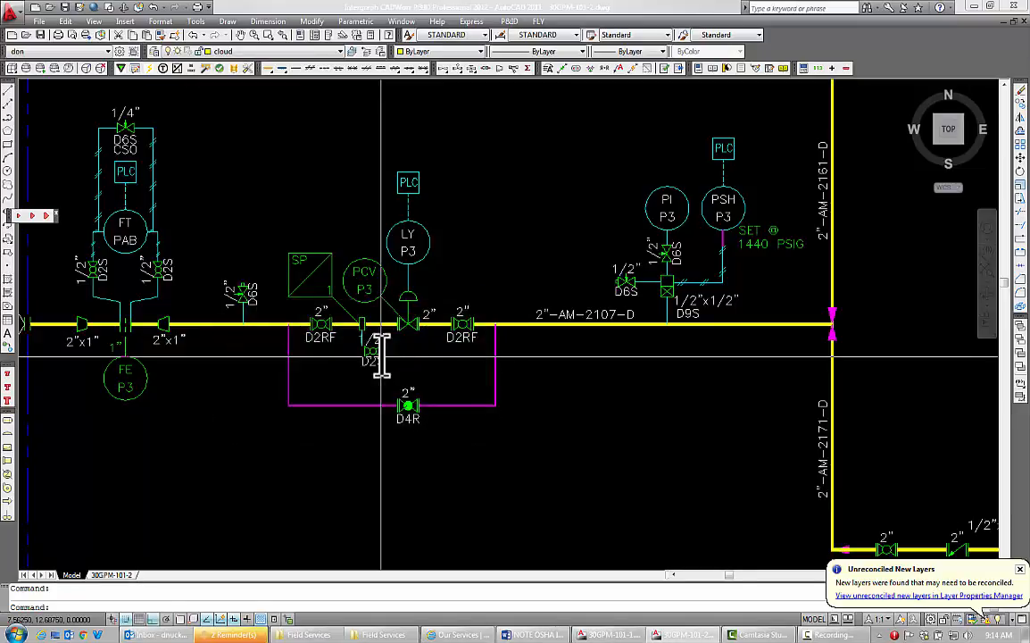
key(Escape)
Mirror the new D2S valve about a vertical line and erase the source object
text(mi)
key(Return)
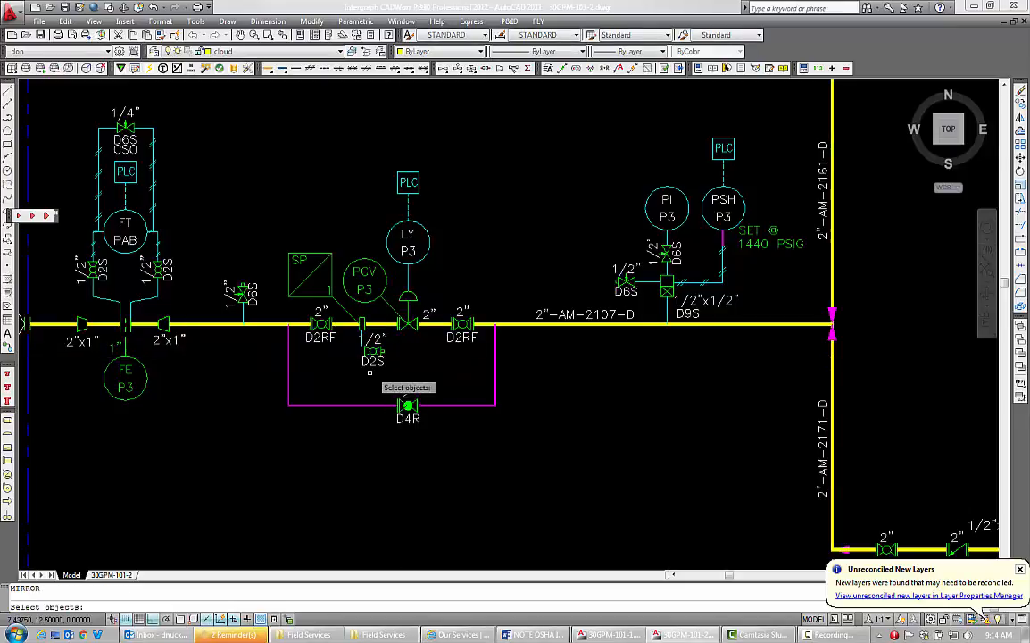
click(372, 372)
click(369, 362)
key(Return)
click(380, 381)
click(385, 401)
text(Y)
key(Return)
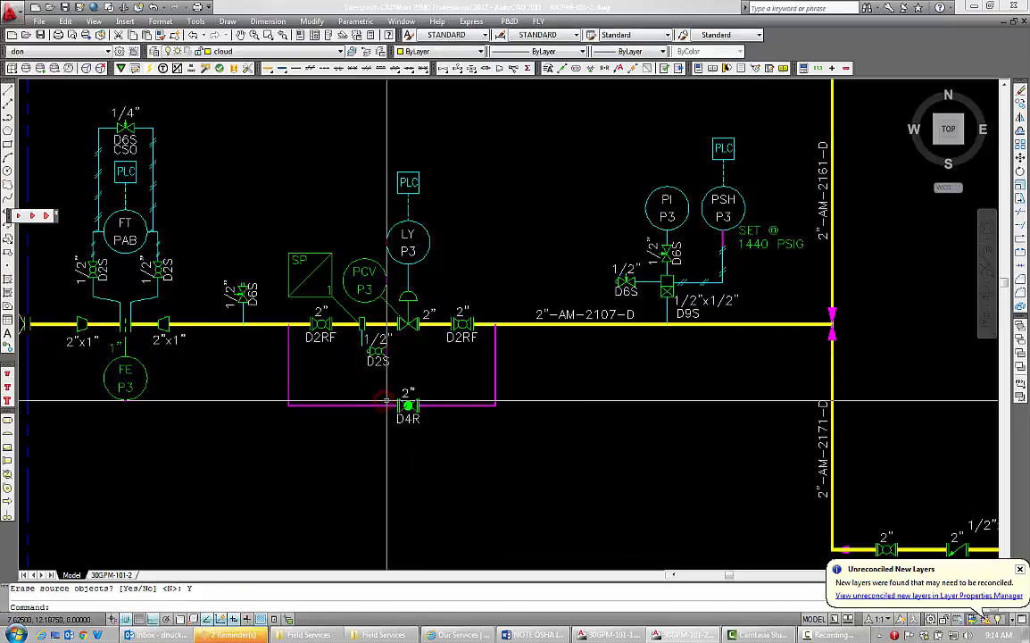
Rotate the mirrored D2S valve to a vertical orientation below the bleed ring
key(Return)
click(386, 356)
key(Return)
click(381, 368)
click(381, 352)
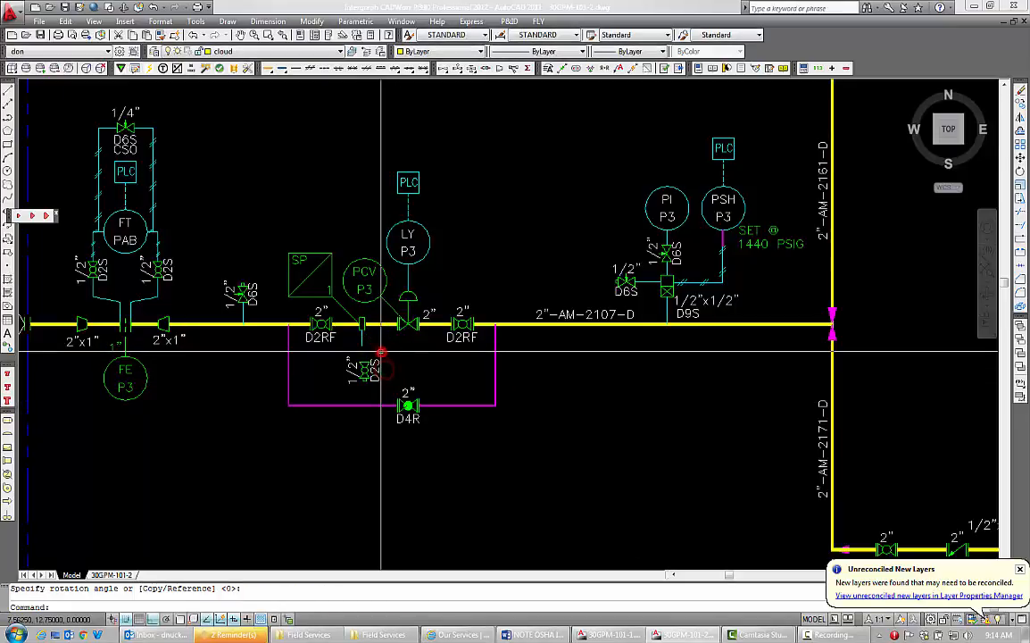
Move the D2S valve by a midpoint on its symbol to the endpoint of the bleed ring's drop line
text(M)
key(Return)
click(378, 356)
key(Return)
text(MID)
key(Return)
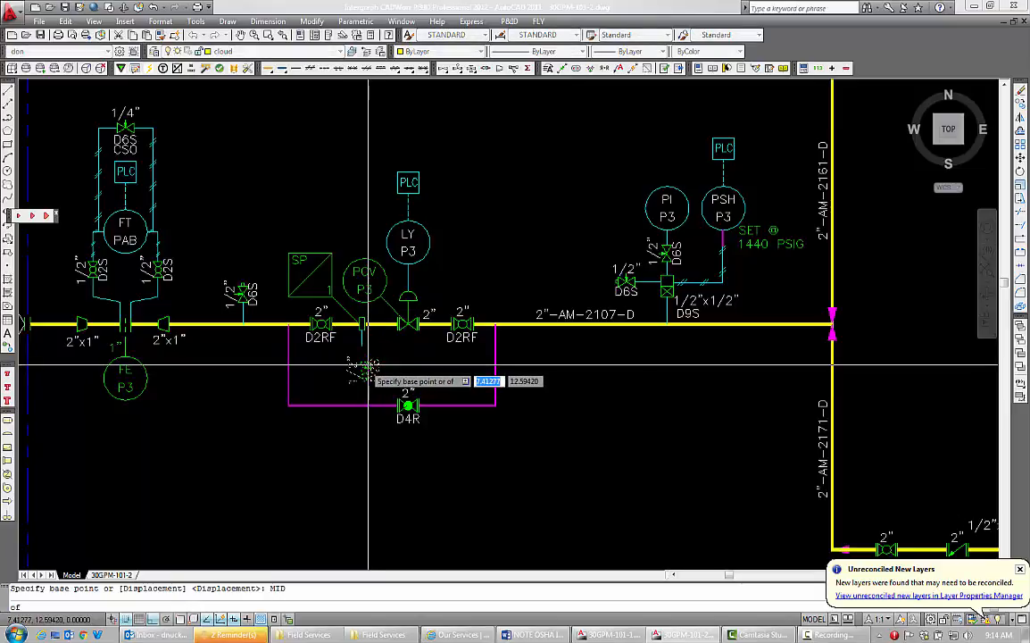
click(366, 366)
text(END)
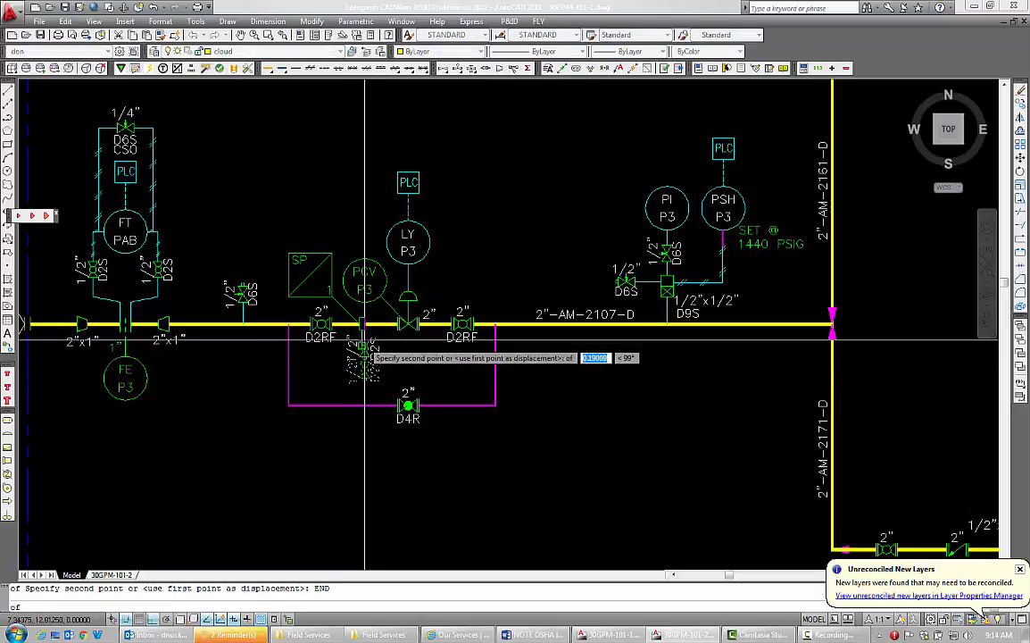
key(Return)
click(366, 357)
Match the new D2S bleed valve to the 2"-AM-2107-D process line
click(136, 68)
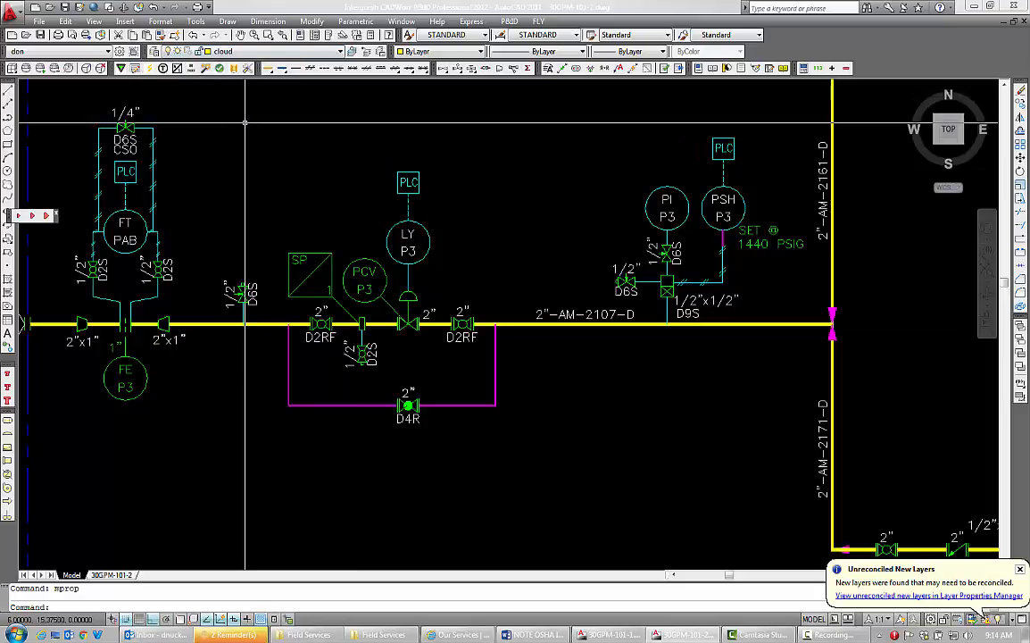
click(563, 69)
click(364, 355)
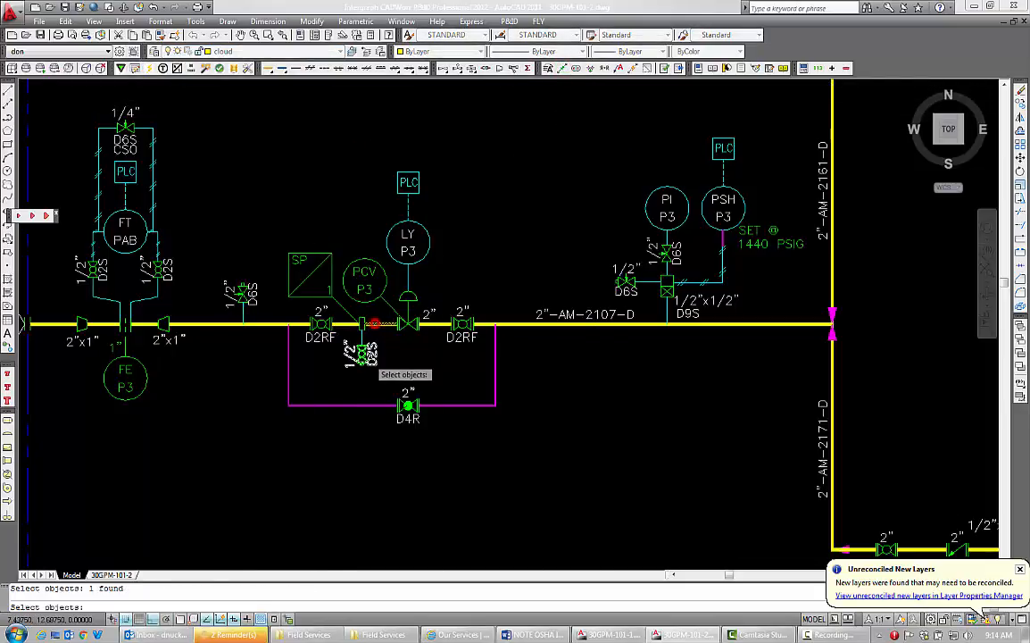
key(Return)
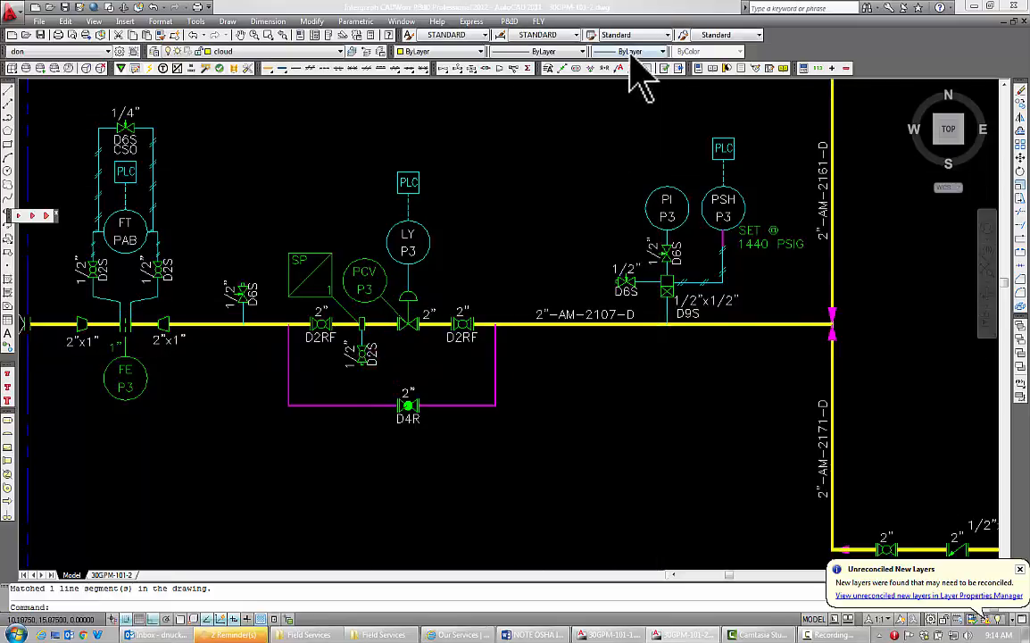
Open the iEdit data of the right D2S valve below FT PAB and start Copy to Similar
click(149, 70)
scroll(674, 334, down, 2)
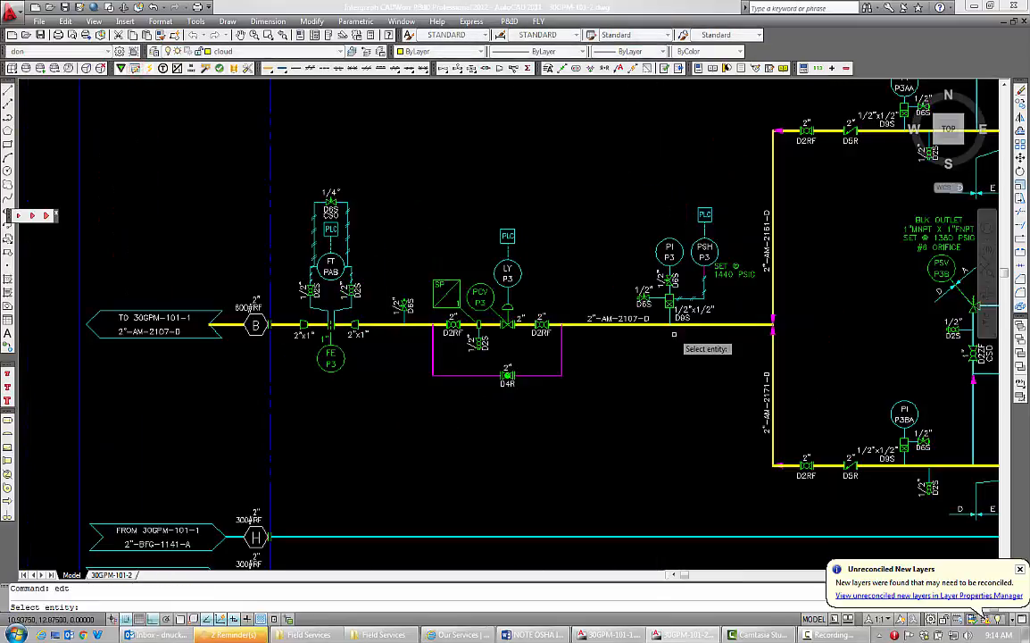
middle_drag(651, 376, 645, 371)
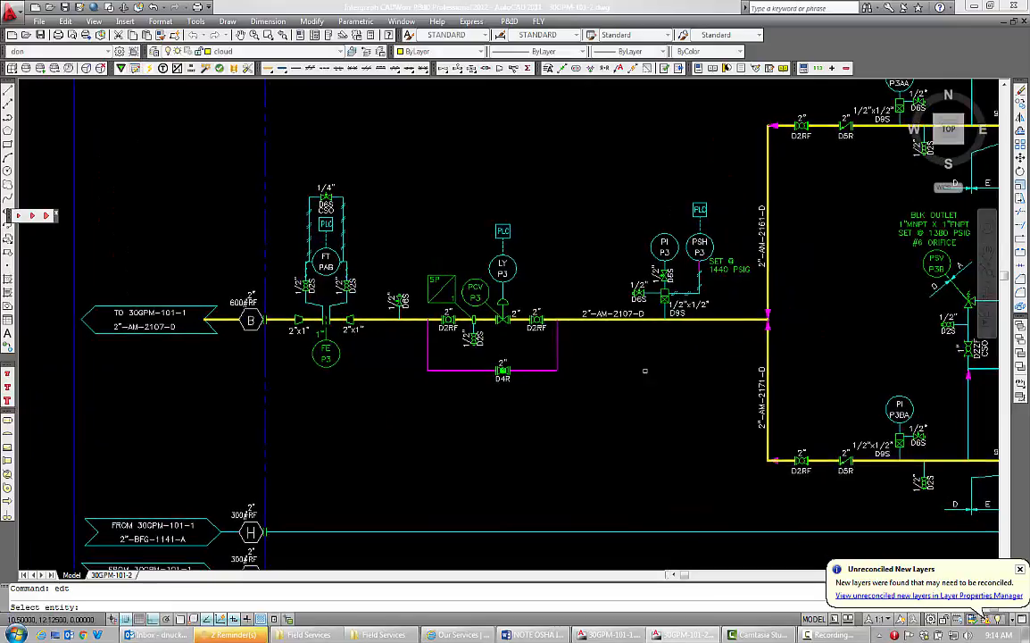
click(342, 286)
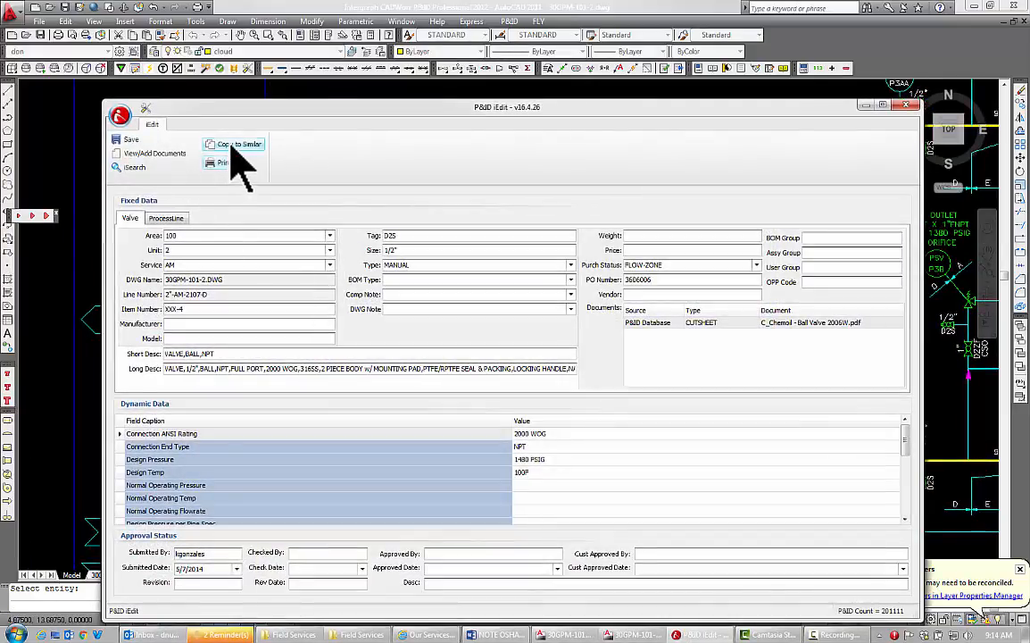
click(228, 144)
Remove the Line Number condition from the similar-equipment filter and sort the results by Long Desc
click(781, 434)
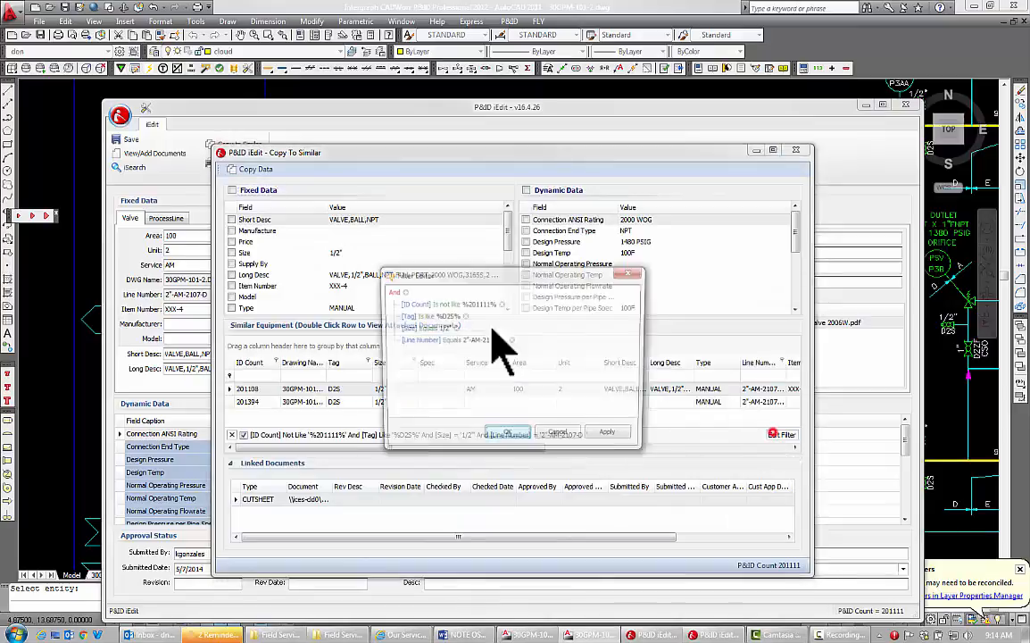
click(512, 340)
click(612, 437)
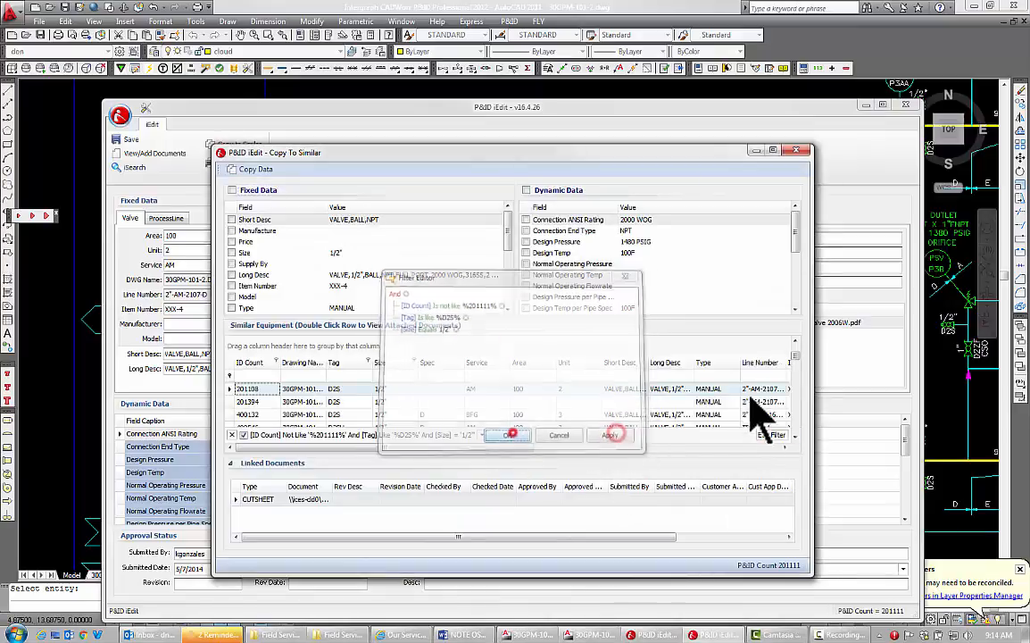
click(672, 360)
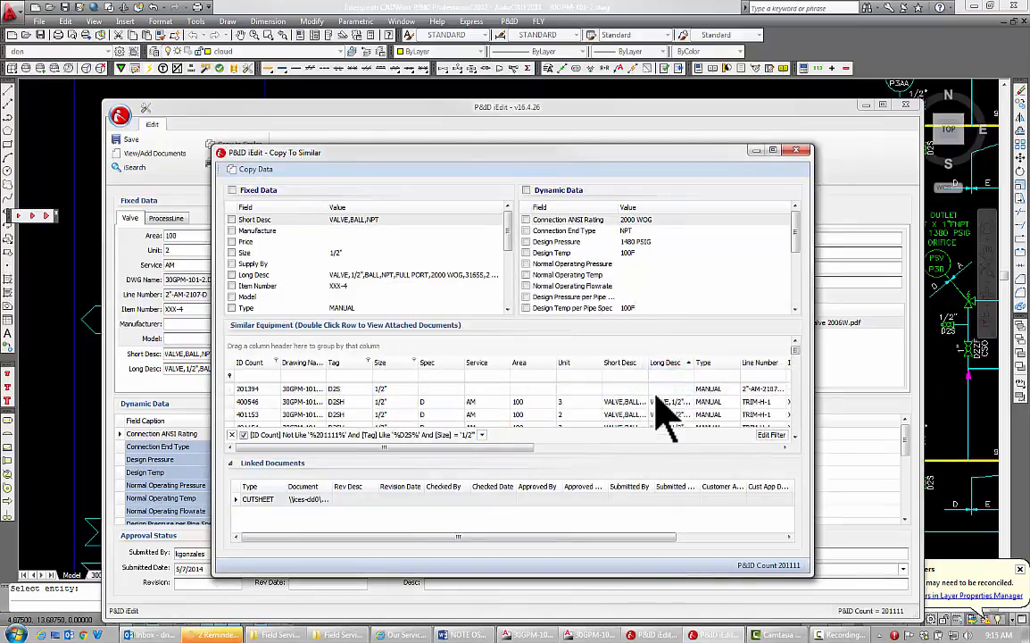
Mark Short Desc, Long Desc, Item Number and Area as the fixed data to copy to the new D2S bleed valve
click(231, 219)
click(232, 275)
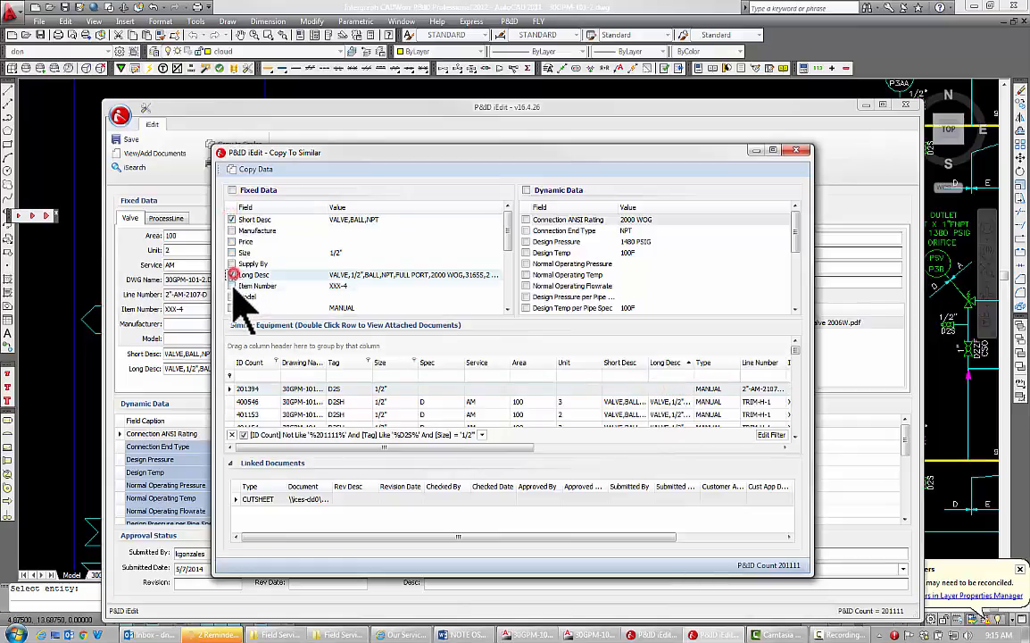
click(232, 287)
drag(508, 230, 509, 261)
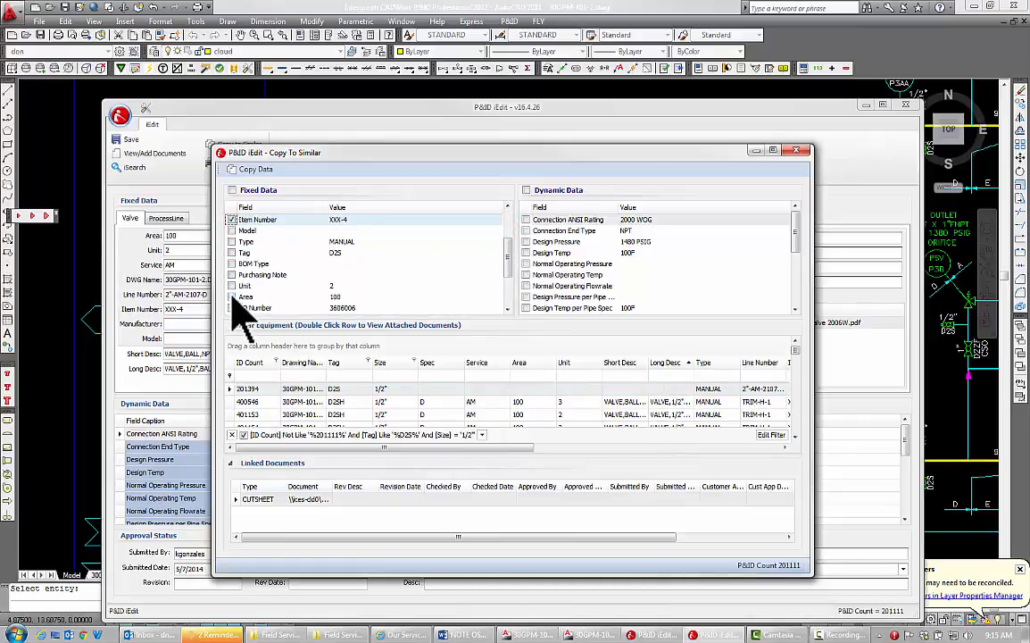
click(232, 297)
Include Connection ANSI Rating, End Type, Design Pressure, Design Temp and the filled-in fields through Hydrotest Pressure, copy the data to the D2S valve and close iEdit
click(526, 220)
click(526, 231)
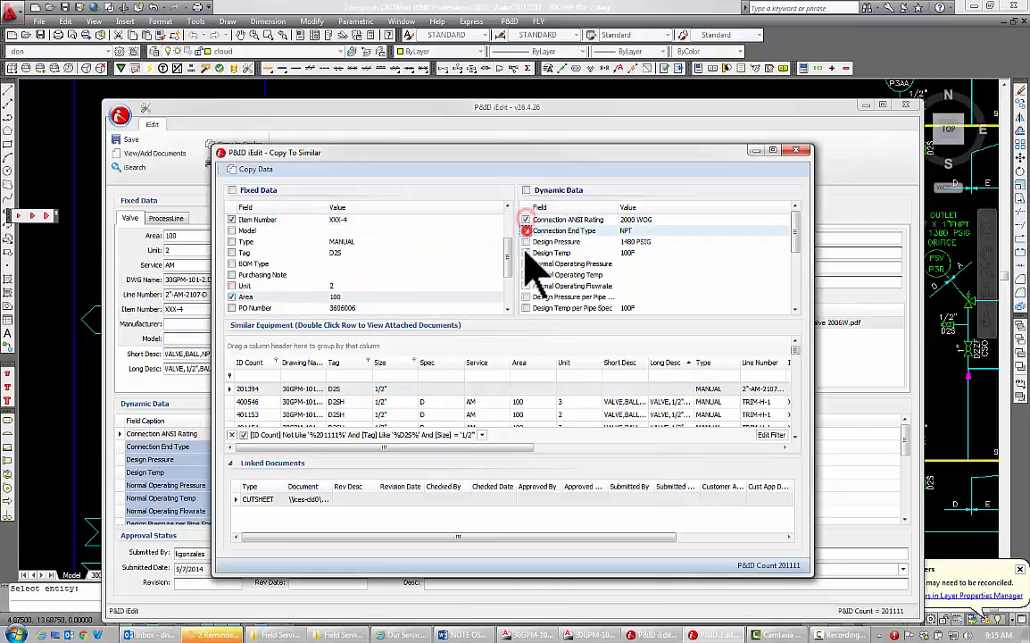
click(526, 242)
click(526, 253)
drag(796, 230, 794, 277)
click(526, 230)
click(526, 242)
click(526, 254)
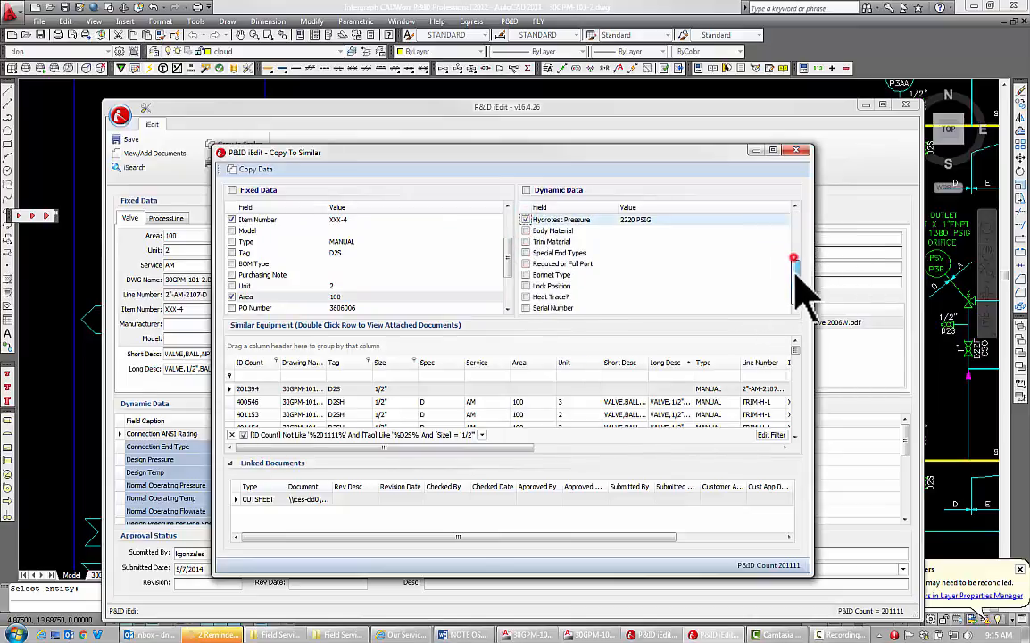
click(265, 171)
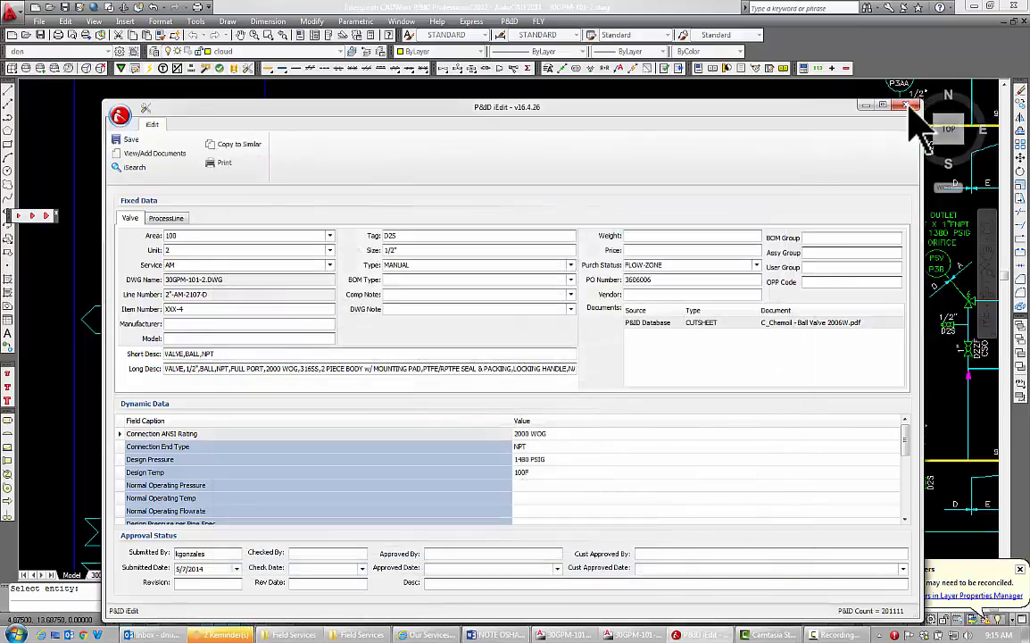
click(905, 104)
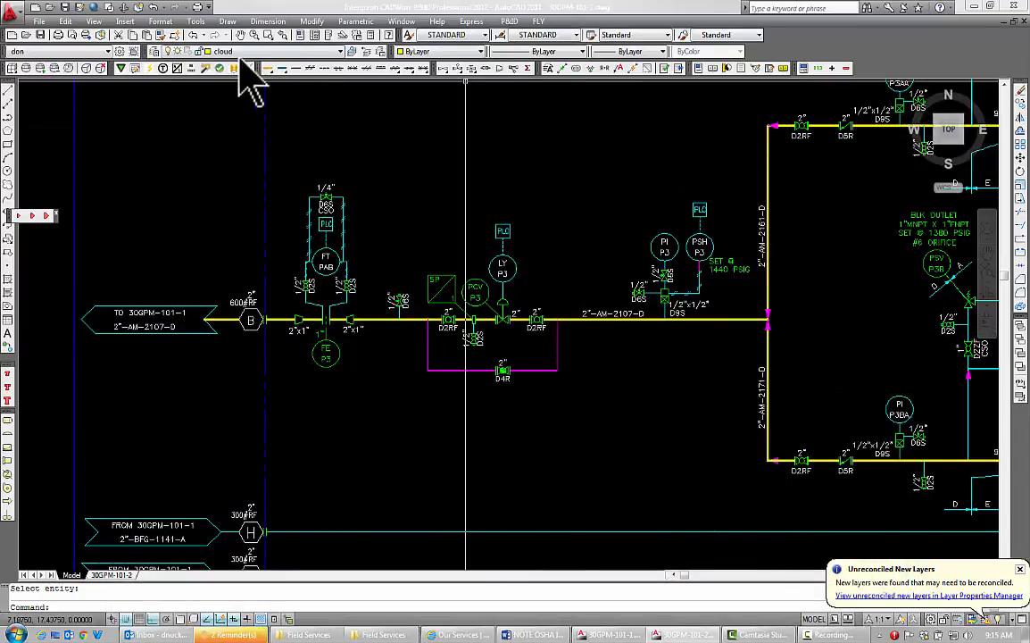
Open the iEdit data of the D2RF valve on line 2"-AM-2171-D and start Copy to Similar
click(134, 69)
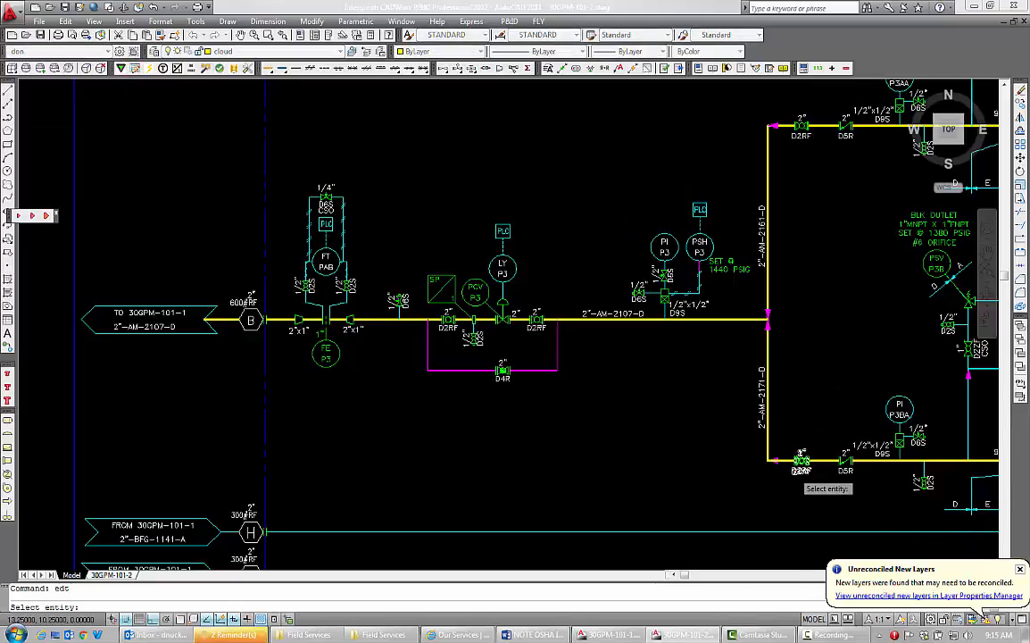
click(801, 462)
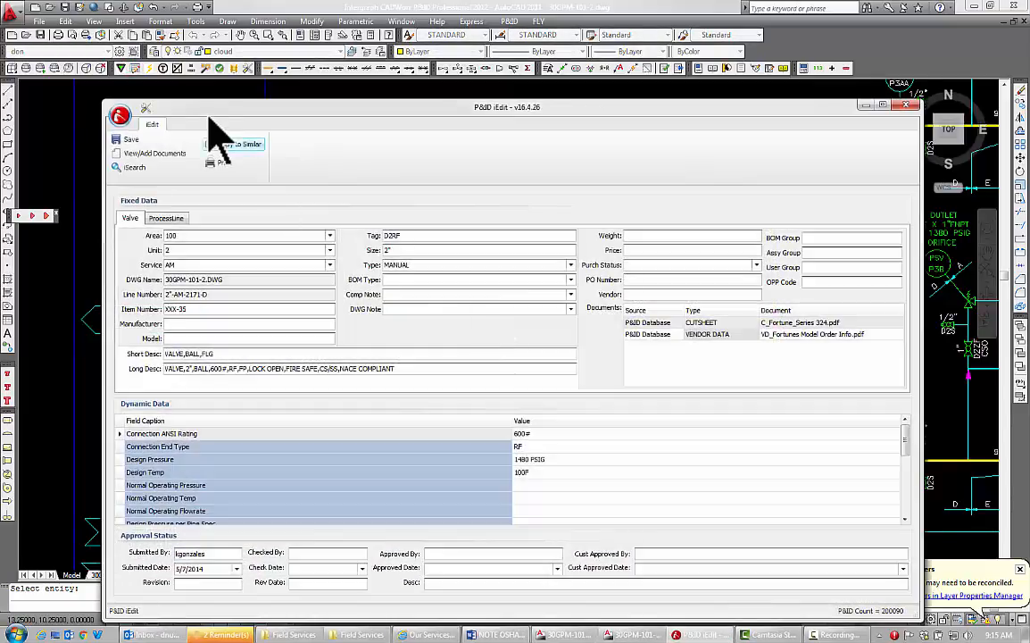
click(234, 144)
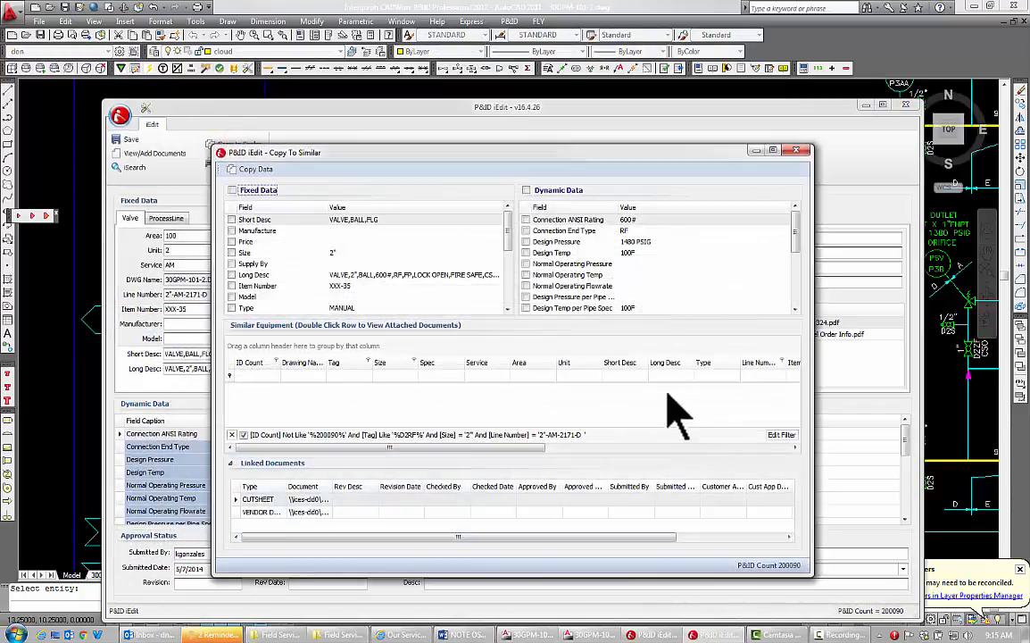
Remove the Line Number condition from the filter, sort by Short Desc and select the two D2RF valves that lack a description
click(783, 438)
click(513, 340)
click(611, 439)
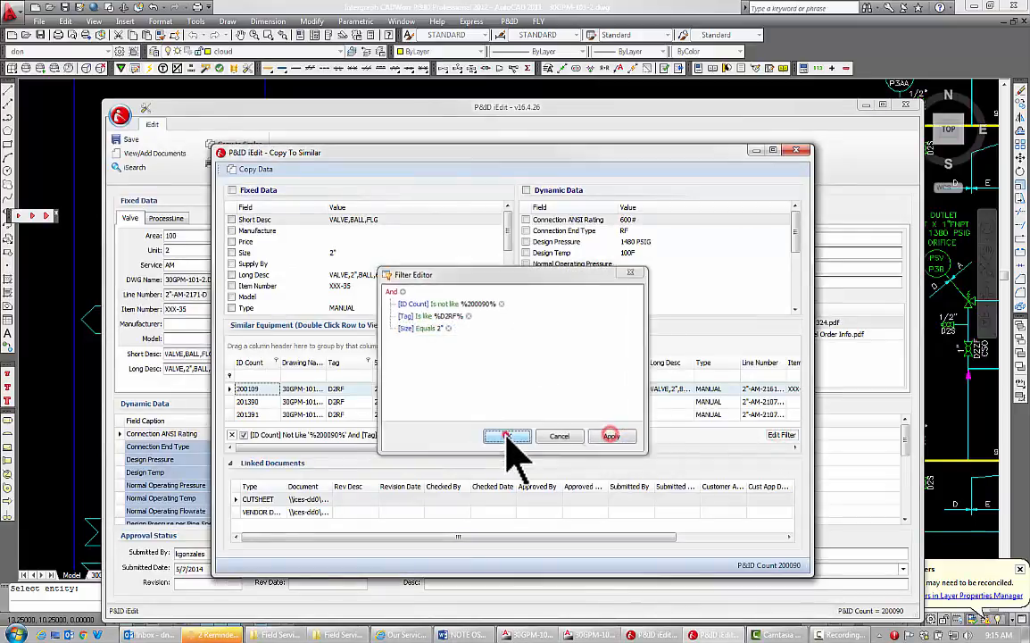
click(500, 437)
click(630, 362)
click(624, 401)
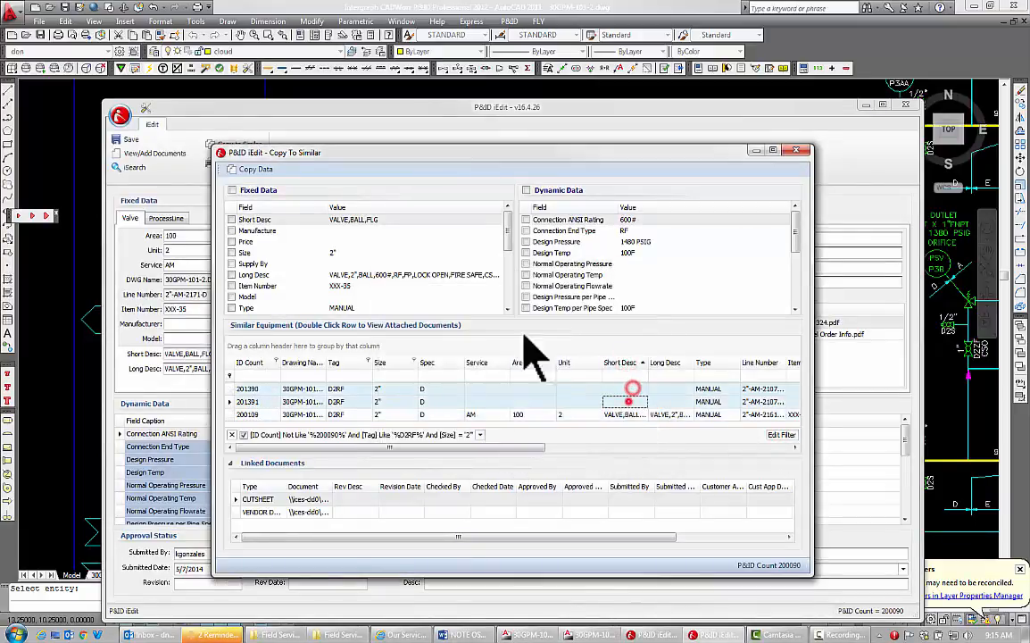
Mark Short Desc, Long Desc, Item Number, Connection ANSI Rating, Connection End Type, Design Pressure, Design Temp and Design Temp per Pipe Spec for copying
click(231, 274)
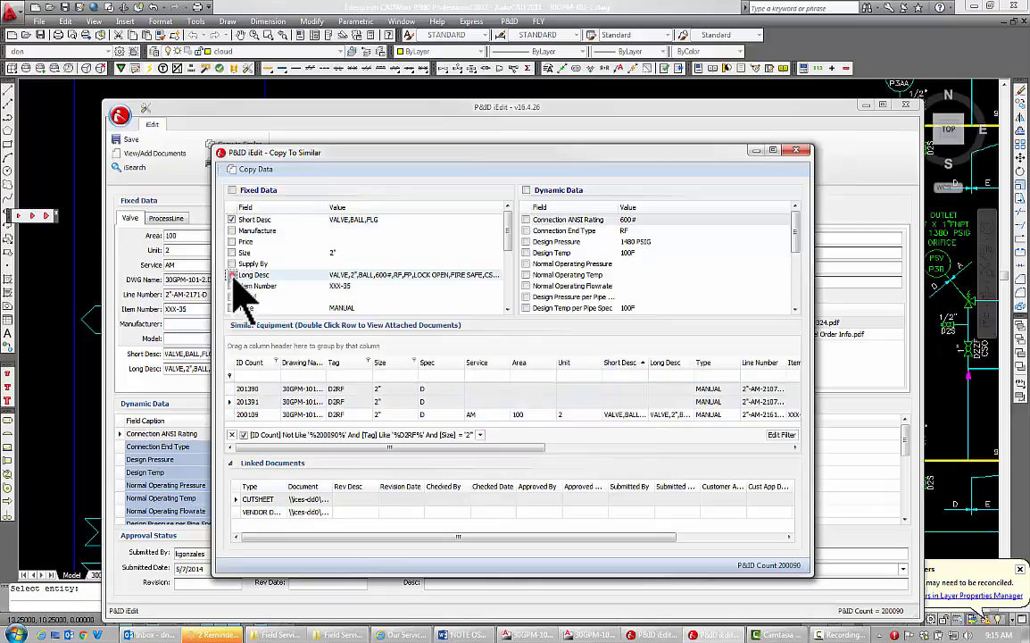
click(231, 285)
click(526, 231)
click(526, 242)
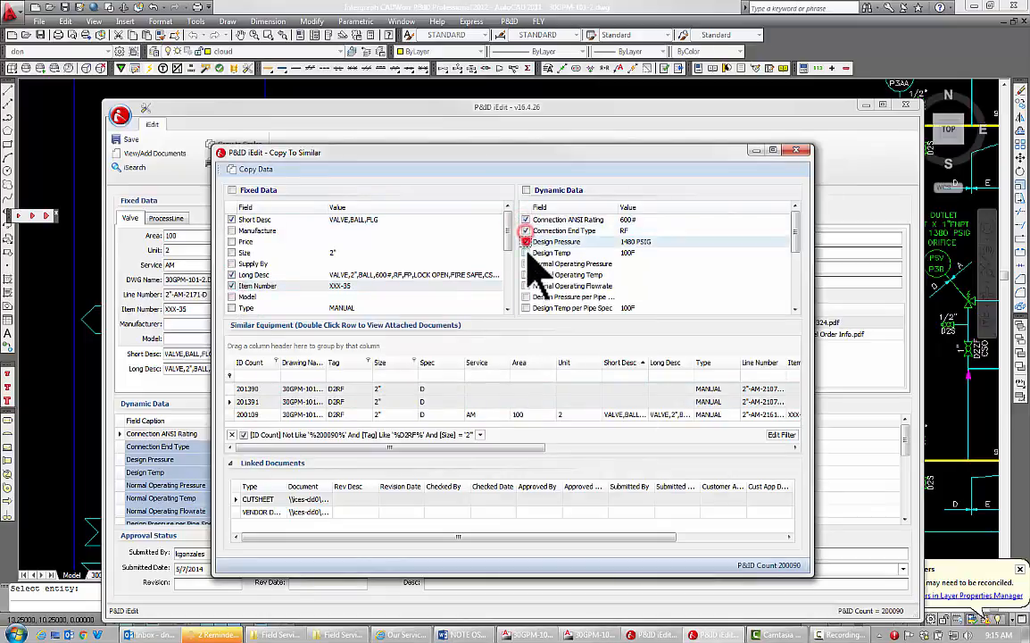
click(526, 253)
click(526, 307)
Add Area, Unit and two further dynamic fields, copy the data to the two selected D2RF valves and close iEdit
drag(507, 232, 510, 257)
scroll(511, 272, down, 1)
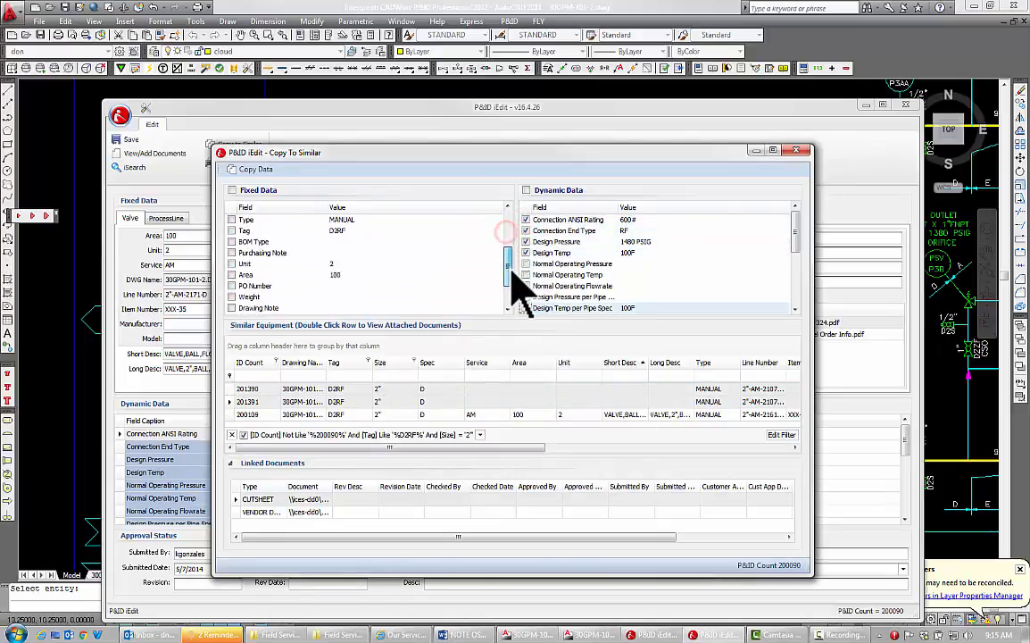
click(231, 274)
click(232, 264)
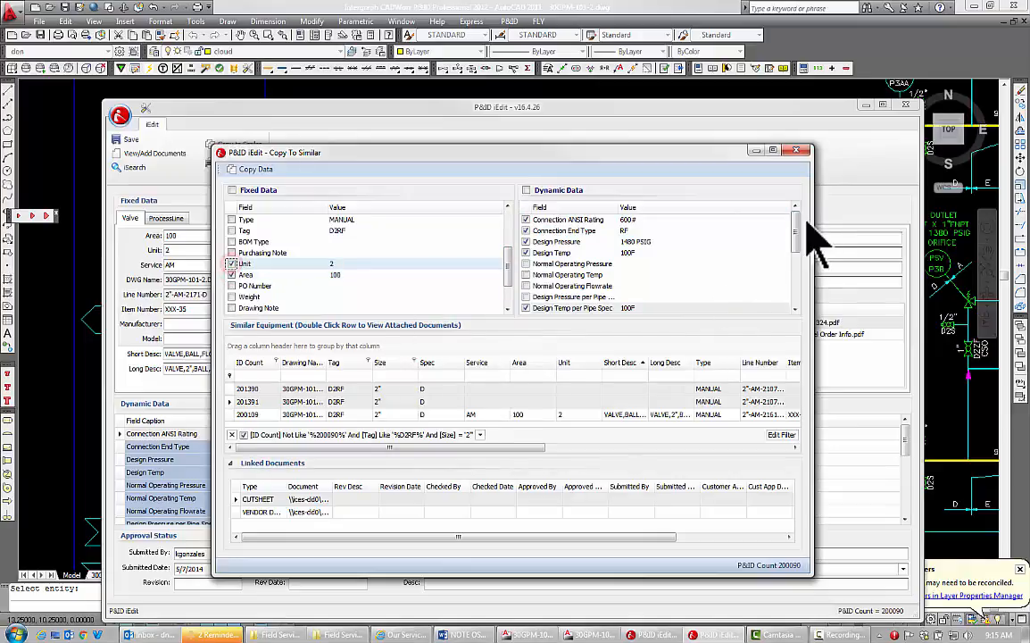
drag(795, 221, 795, 286)
click(526, 253)
click(526, 264)
click(253, 170)
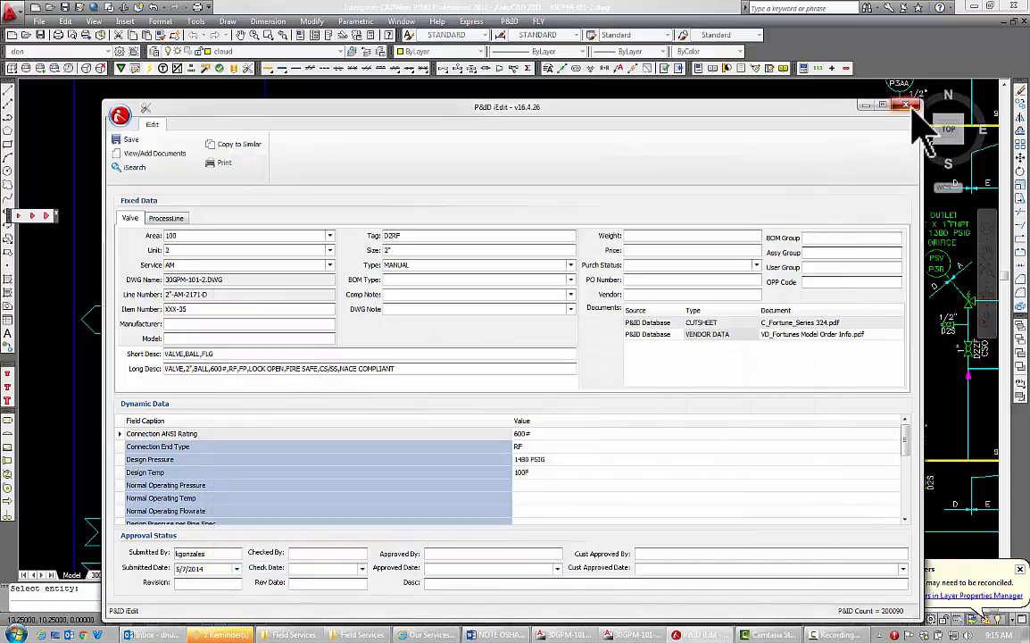
click(906, 104)
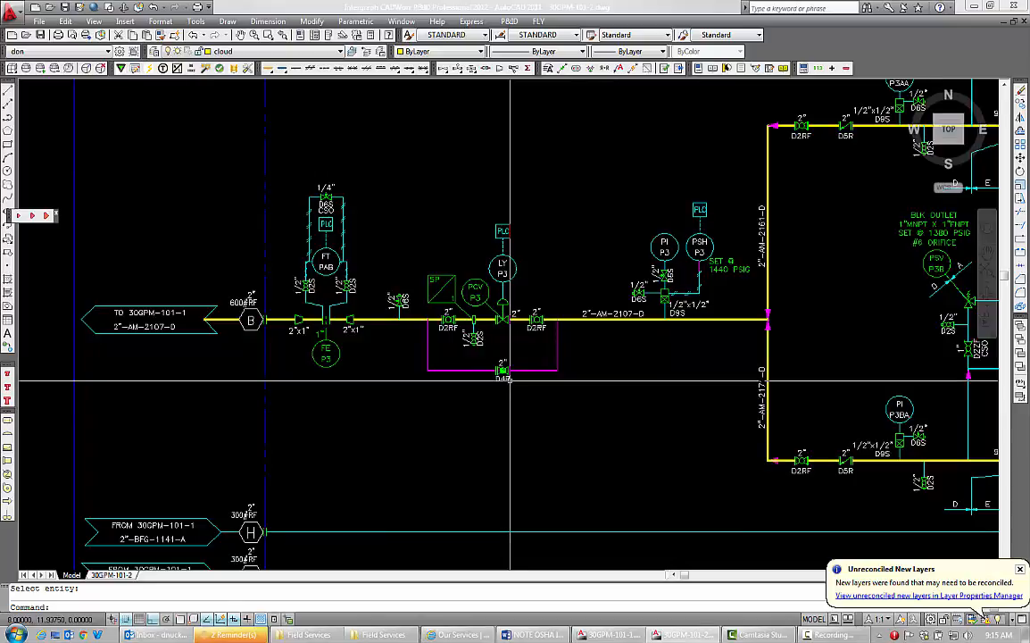
Zoom to the drawing extents and save drawing 30GPM-101-2 with its P&ID database
mouse_move(503, 375)
middle_down()
mouse_move(338, 276)
mouse_move(219, 309)
middle_up()
text(z)
key(Return)
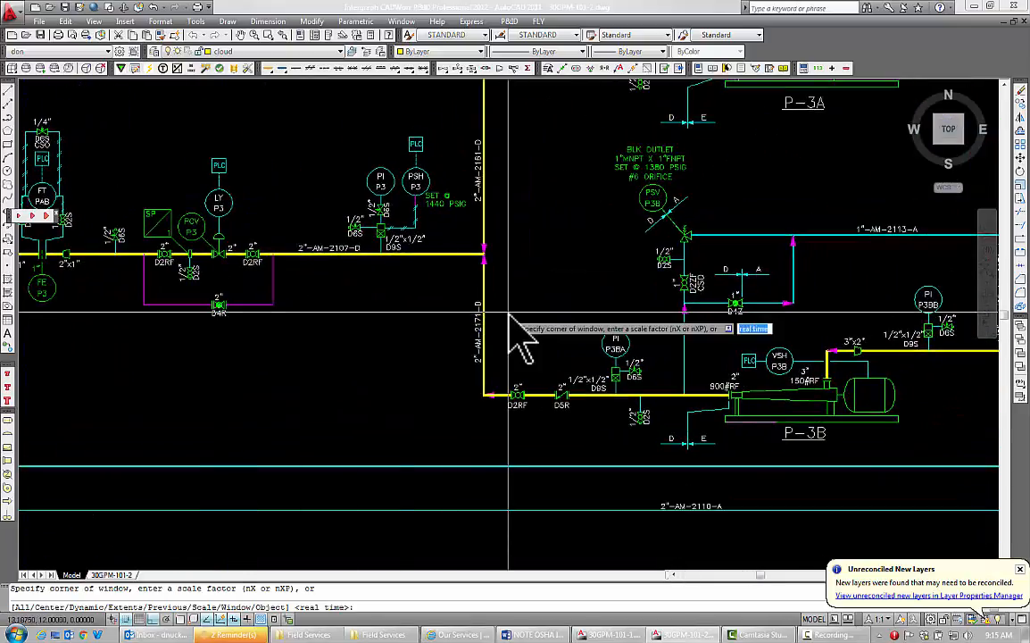
text(E)
key(Return)
key(ctrl+s)
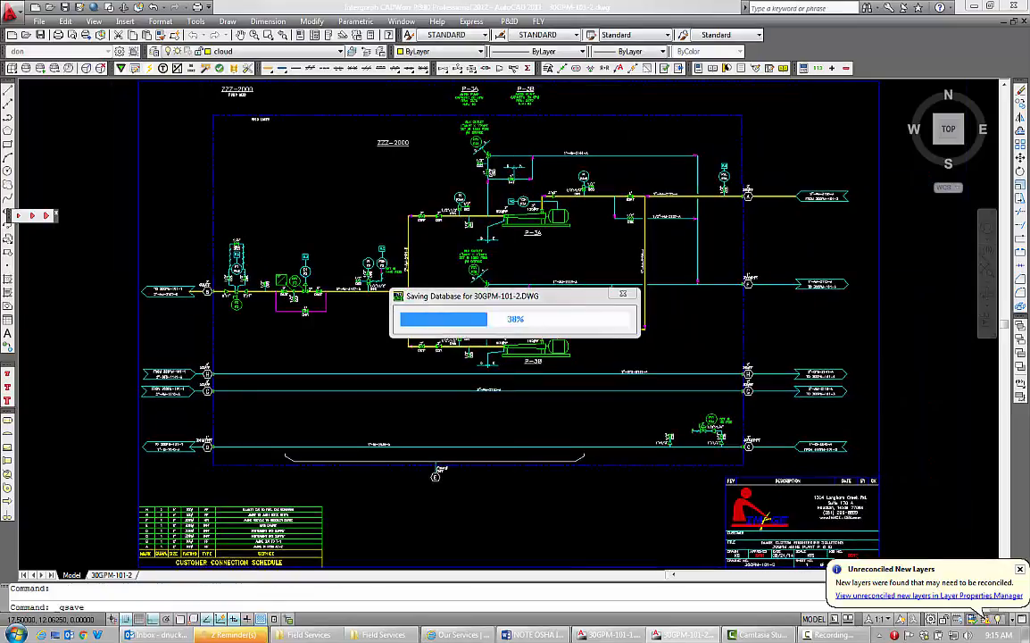